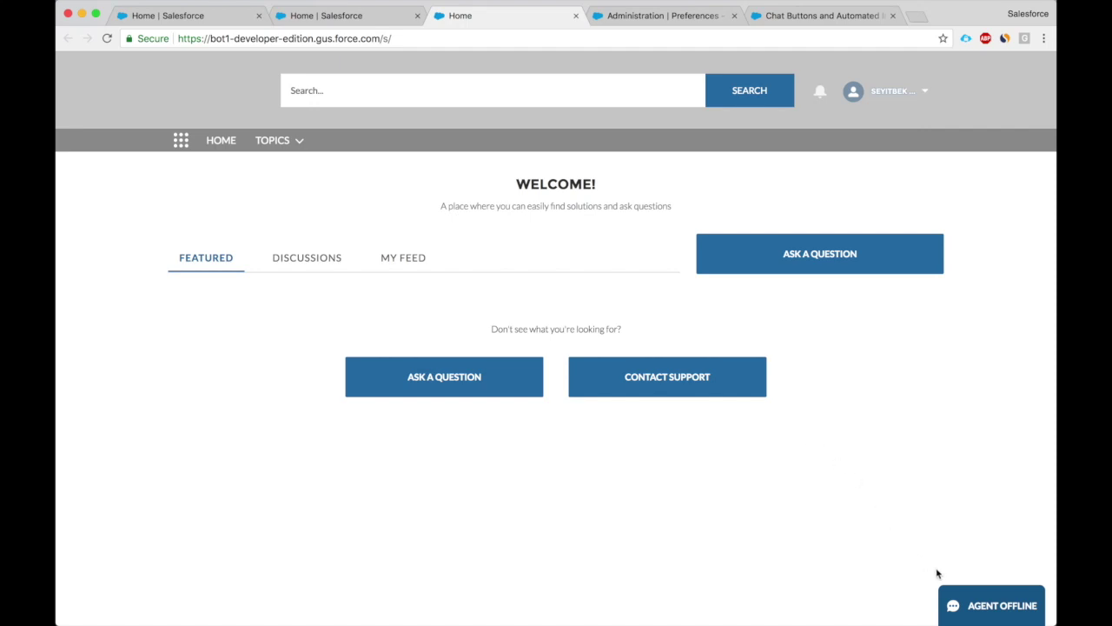
Step: Switch from the community page, whose chat shows Agent Offline, to the Salesforce Setup tab
{"action": "left_click", "coordinate": [365, 18]}
Step: Filter Setup Quick Find by 'snap' and open the Snap-ins page
{"action": "left_click", "coordinate": [144, 139]}
{"action": "type", "text": "snap"}
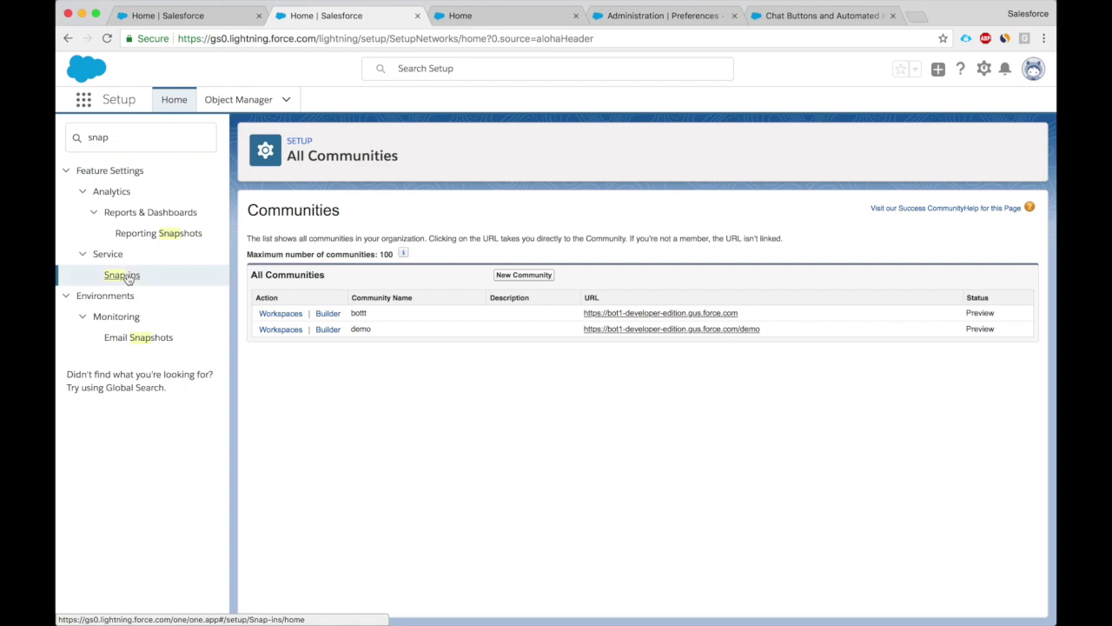
{"action": "left_click", "coordinate": [123, 276]}
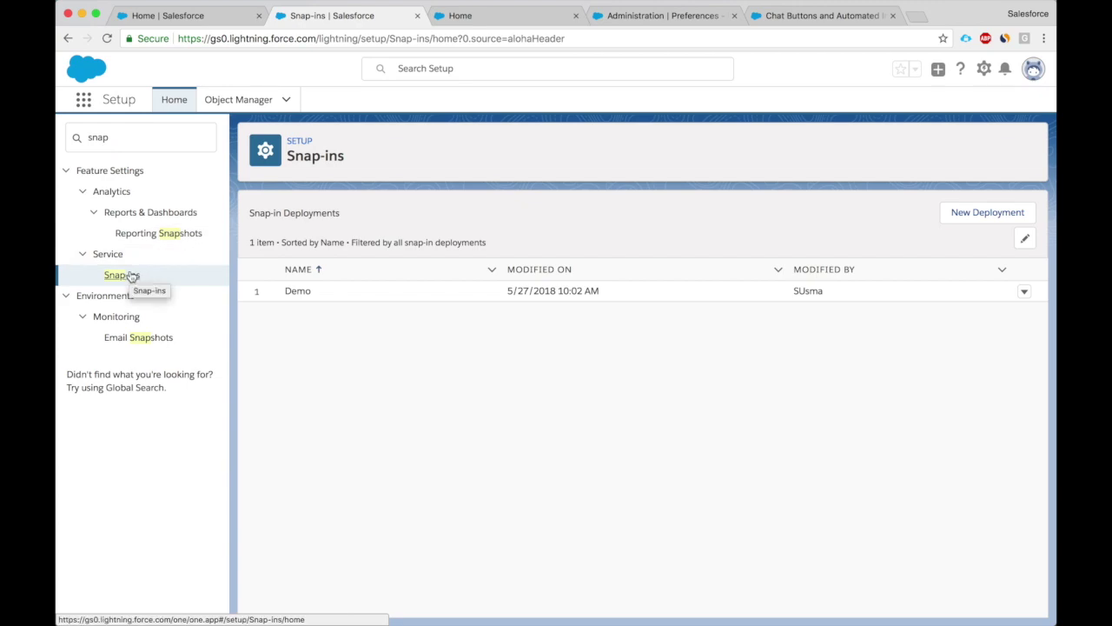
Step: Open Salesforce Classic Setup in a new tab, search 'snap', then return to Lightning Snap-ins
{"action": "left_click", "coordinate": [1033, 70]}
{"action": "left_click", "coordinate": [887, 197]}
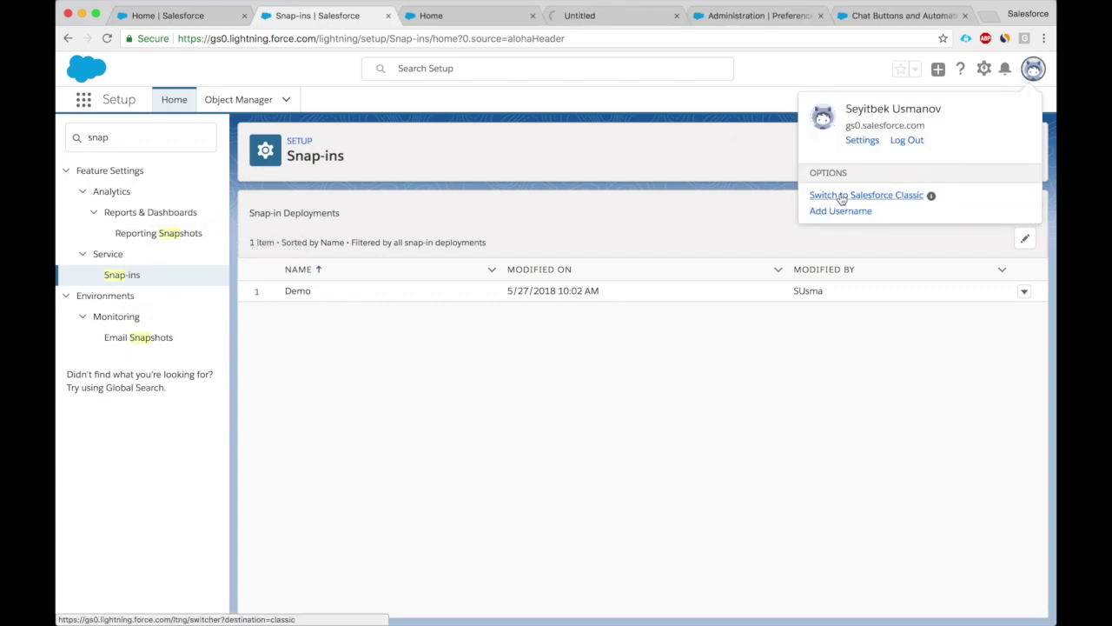
{"action": "left_click", "coordinate": [597, 27]}
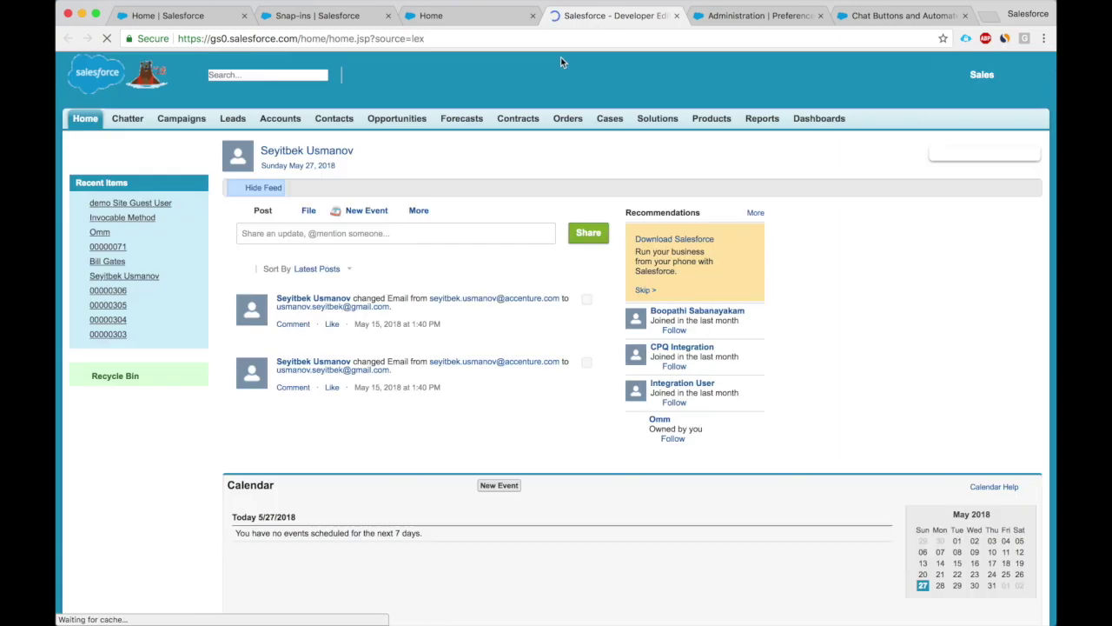
{"action": "left_click", "coordinate": [896, 77]}
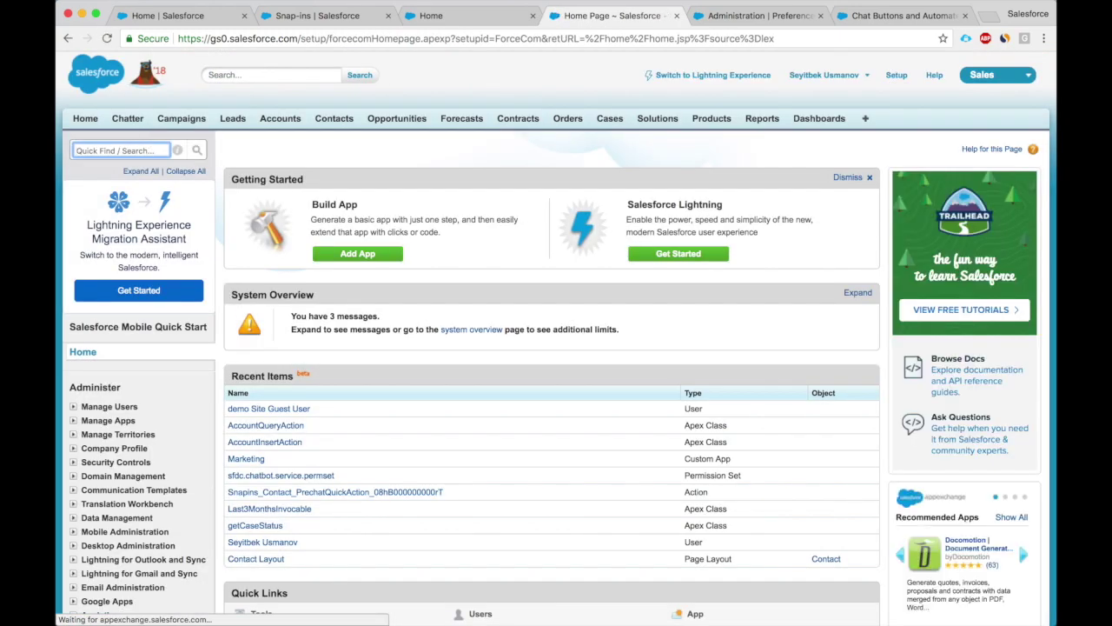
{"action": "left_click", "coordinate": [156, 150]}
{"action": "type", "text": "snap"}
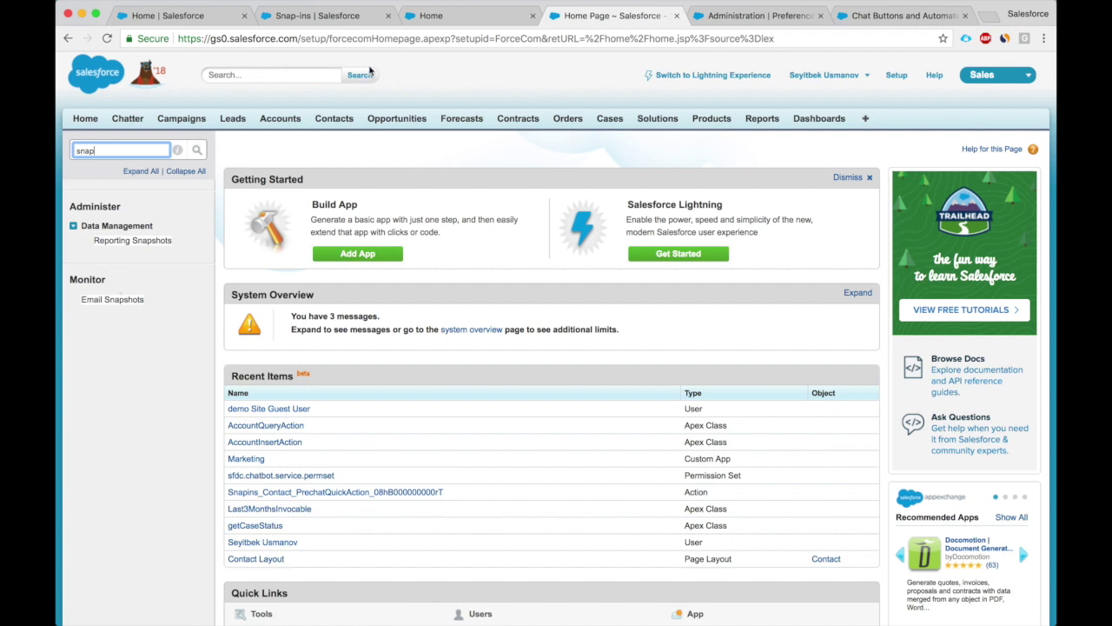
{"action": "left_click", "coordinate": [340, 11]}
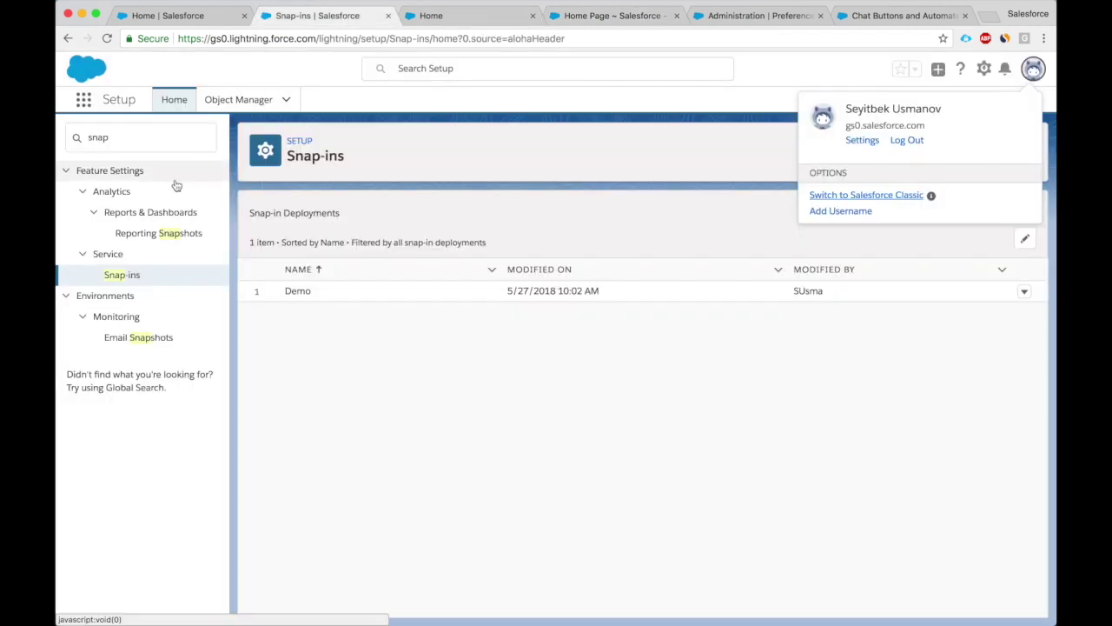
{"action": "left_click", "coordinate": [390, 236]}
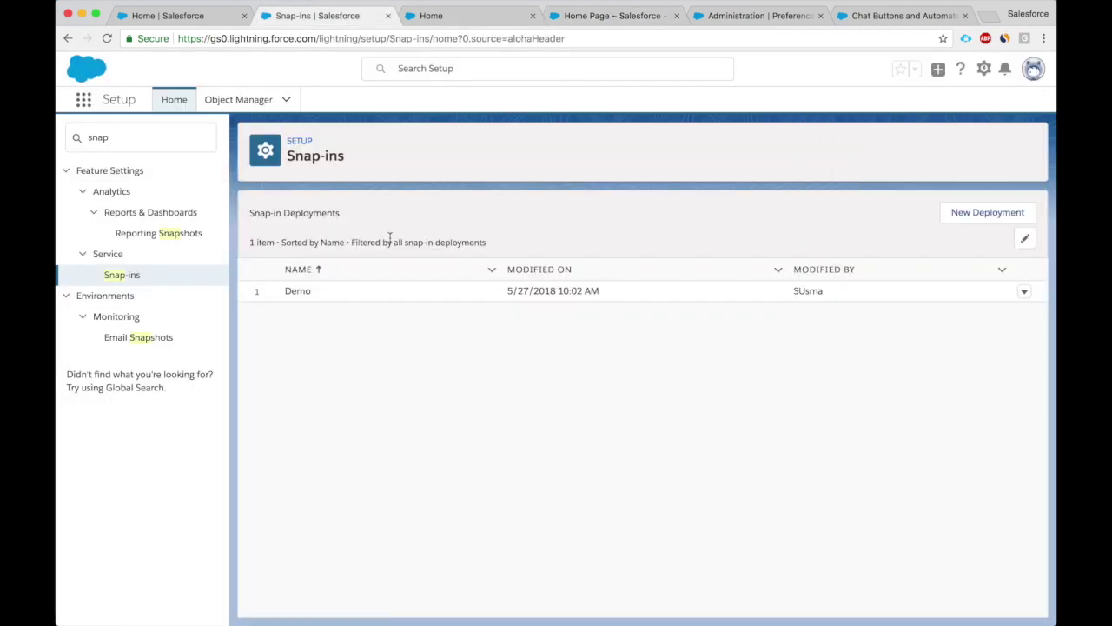
Step: Start a new snap-in deployment named 'May 27 Demo'
{"action": "left_click", "coordinate": [970, 219]}
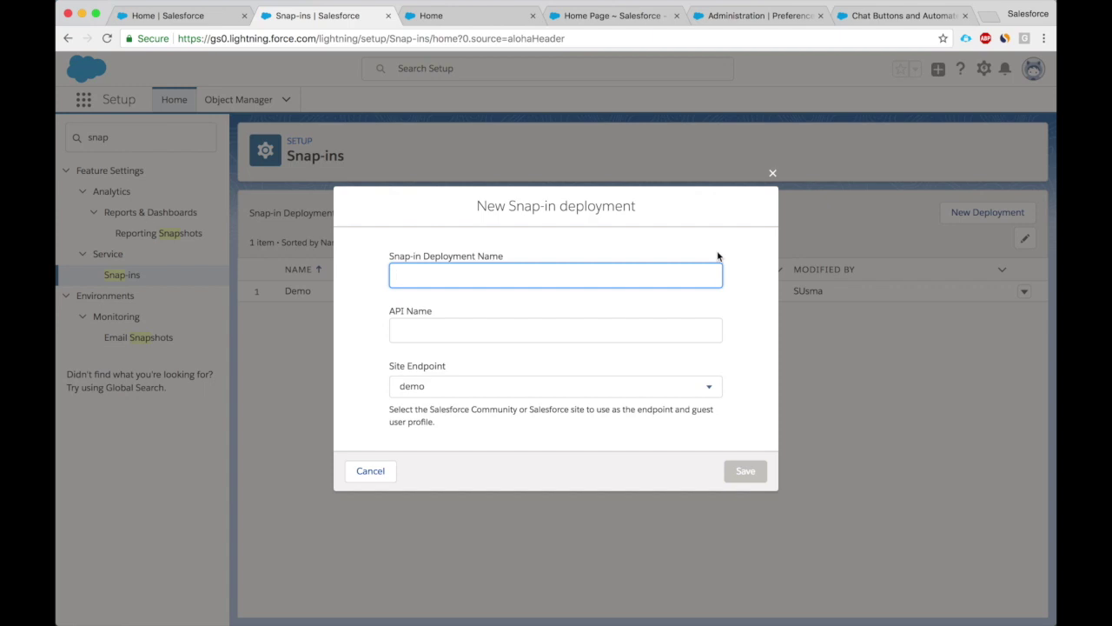
{"action": "type", "text": "D"}
{"action": "mouse_move", "coordinate": [859, 2]}
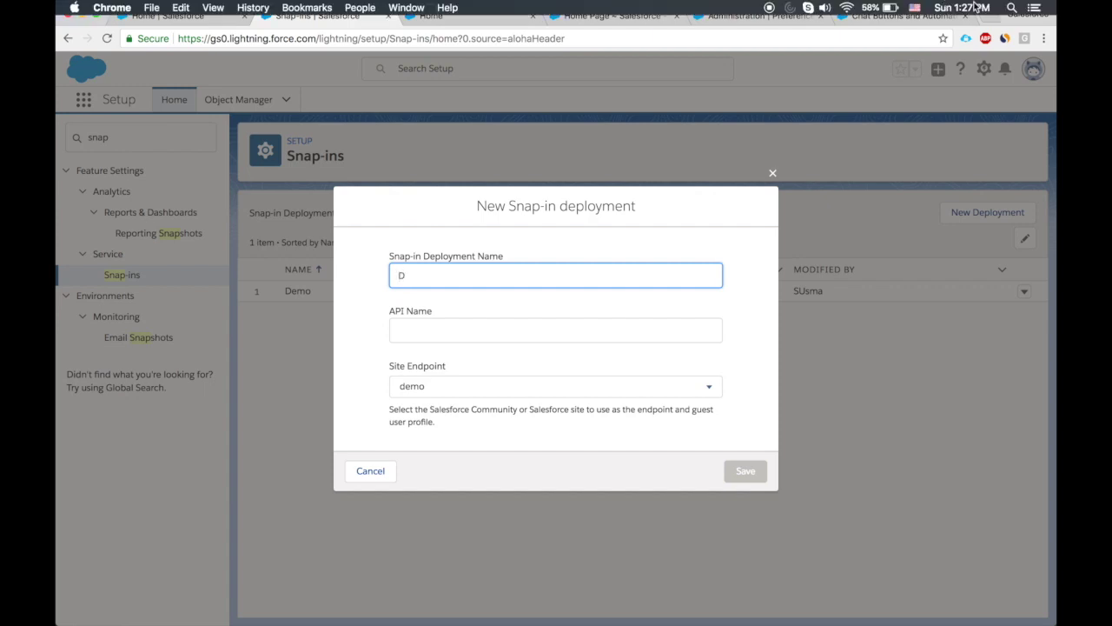
{"action": "left_click", "coordinate": [987, 6]}
{"action": "left_click", "coordinate": [813, 128]}
{"action": "key", "text": "BackSpace"}
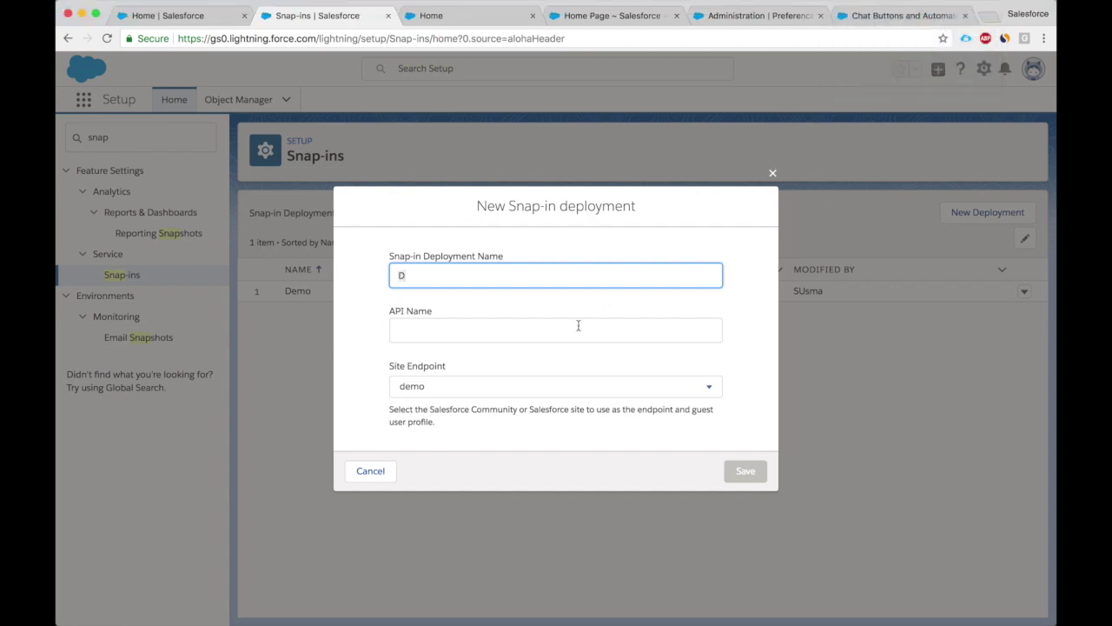
{"action": "type", "text": "May 27 Demo"}
{"action": "key", "text": "Tab"}
Step: Keep demo as the site endpoint and save the deployment
{"action": "left_click", "coordinate": [560, 390]}
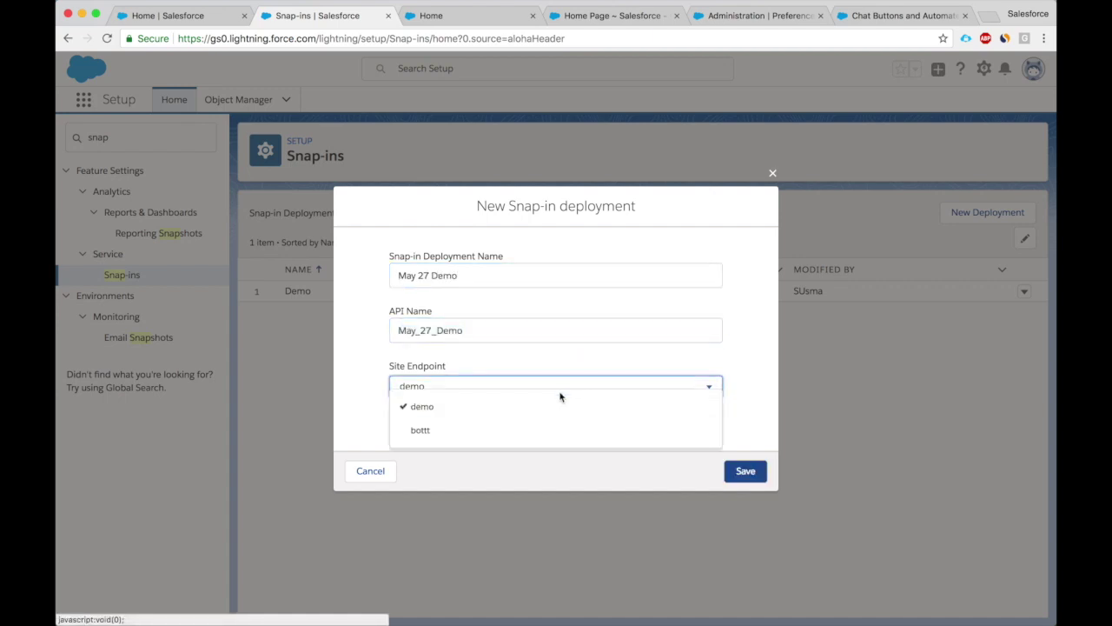
{"action": "left_click", "coordinate": [432, 371]}
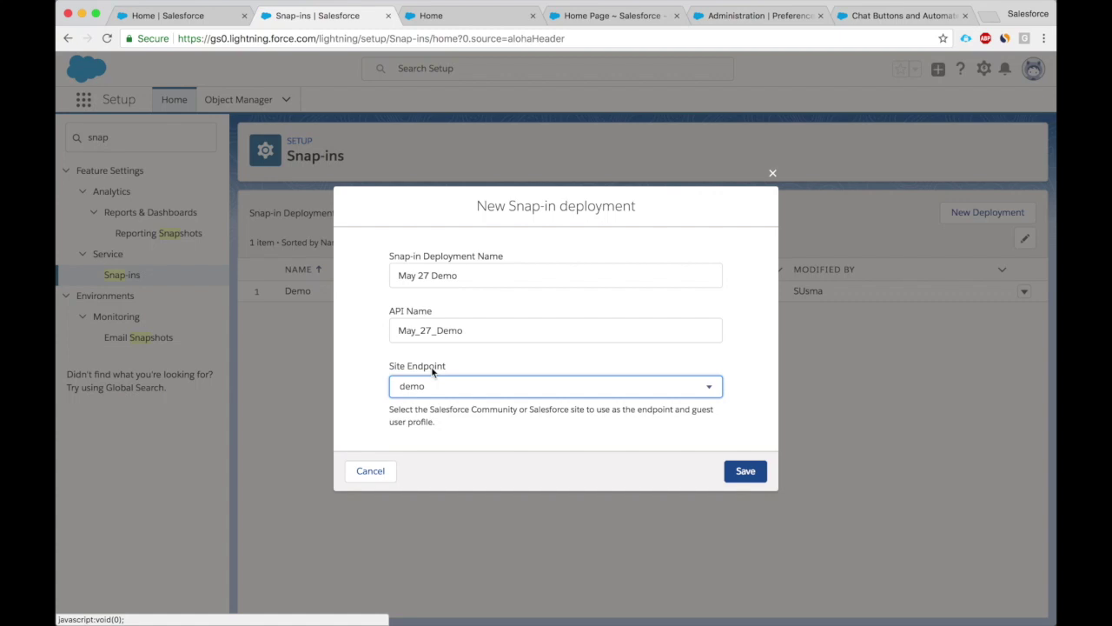
{"action": "left_click", "coordinate": [437, 393]}
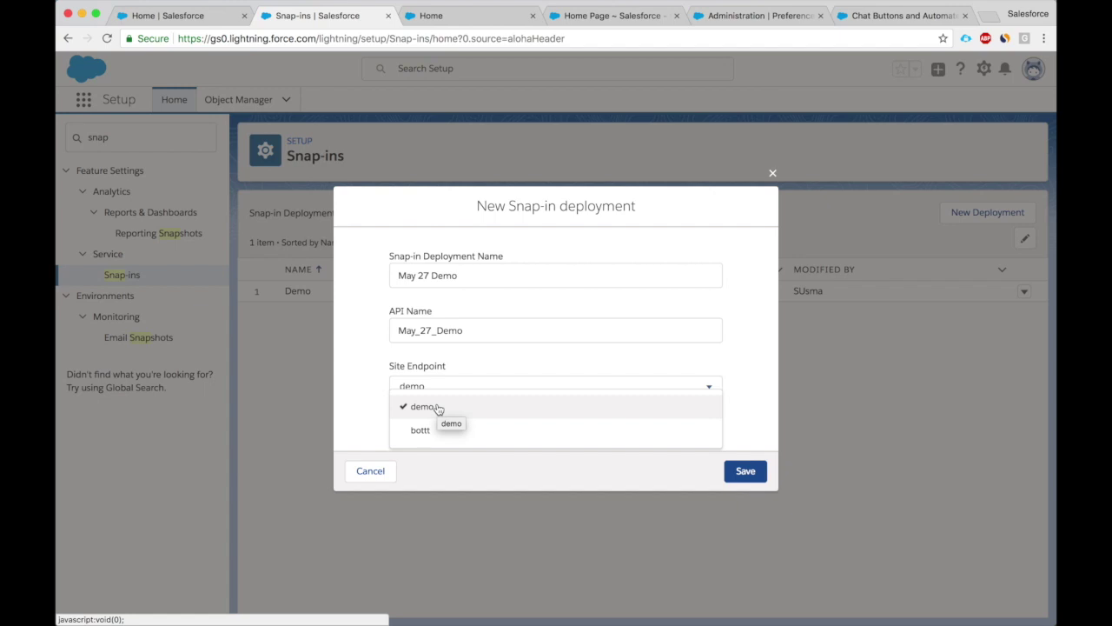
{"action": "left_click", "coordinate": [438, 407]}
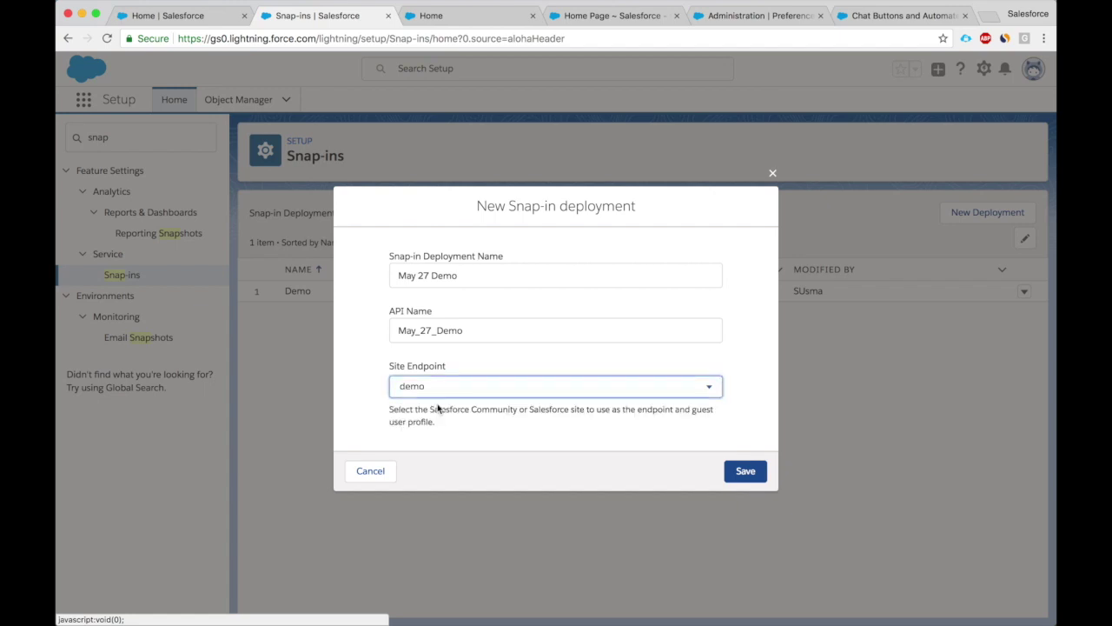
{"action": "left_click", "coordinate": [752, 475]}
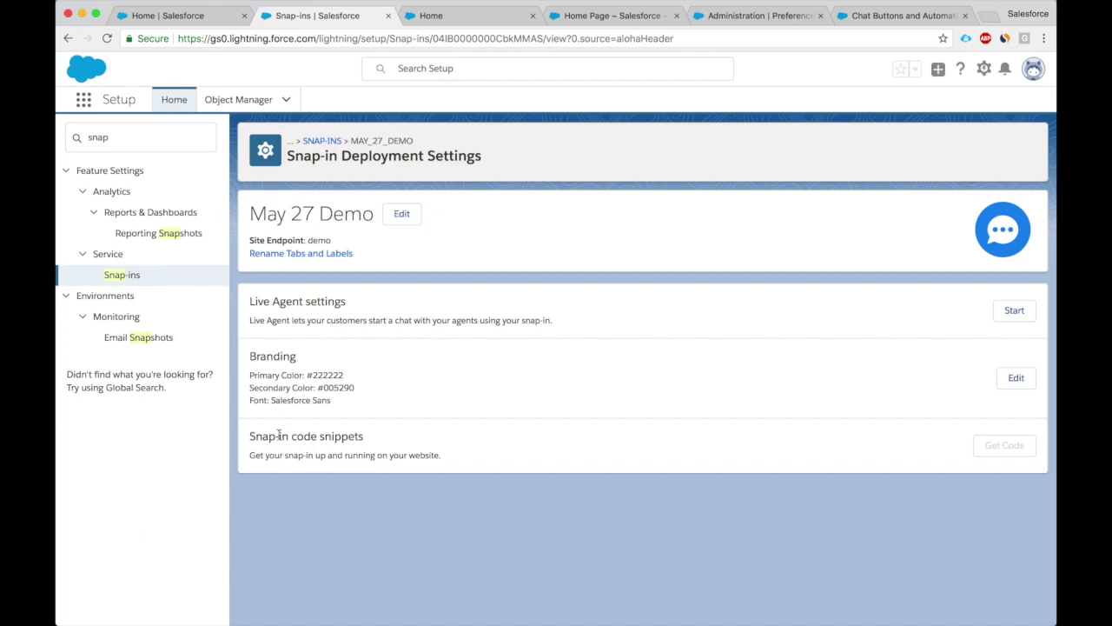
Step: Configure Live Agent with Bot deployment and Bot button, show queue position, and save
{"action": "left_click_drag", "start_coordinate": [251, 437], "coordinate": [378, 444]}
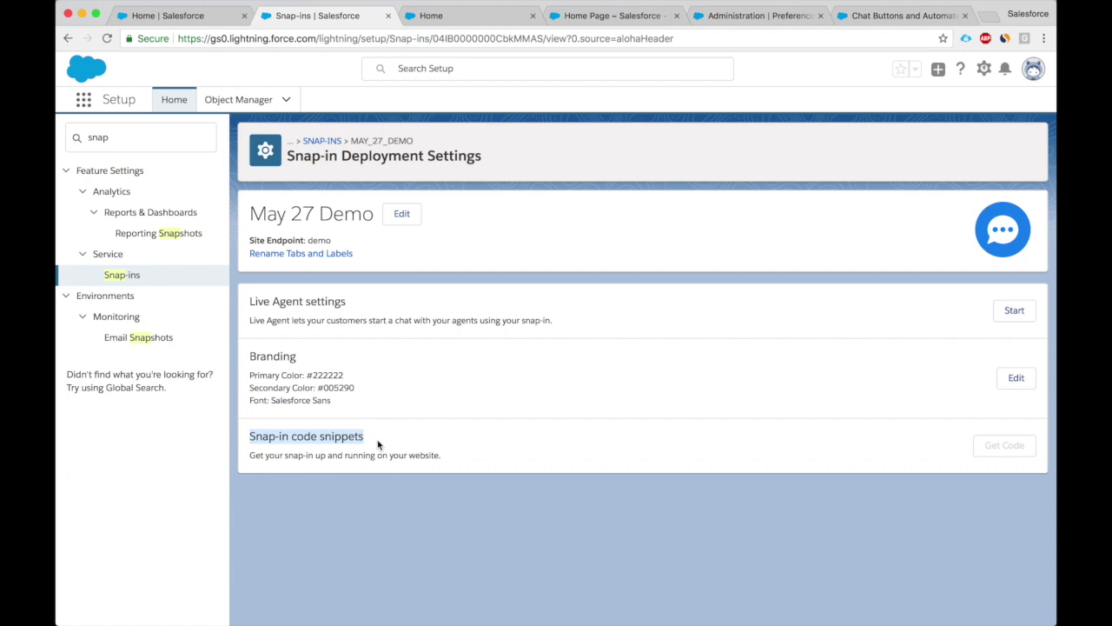
{"action": "left_click", "coordinate": [1013, 310]}
{"action": "key", "text": "Tab"}
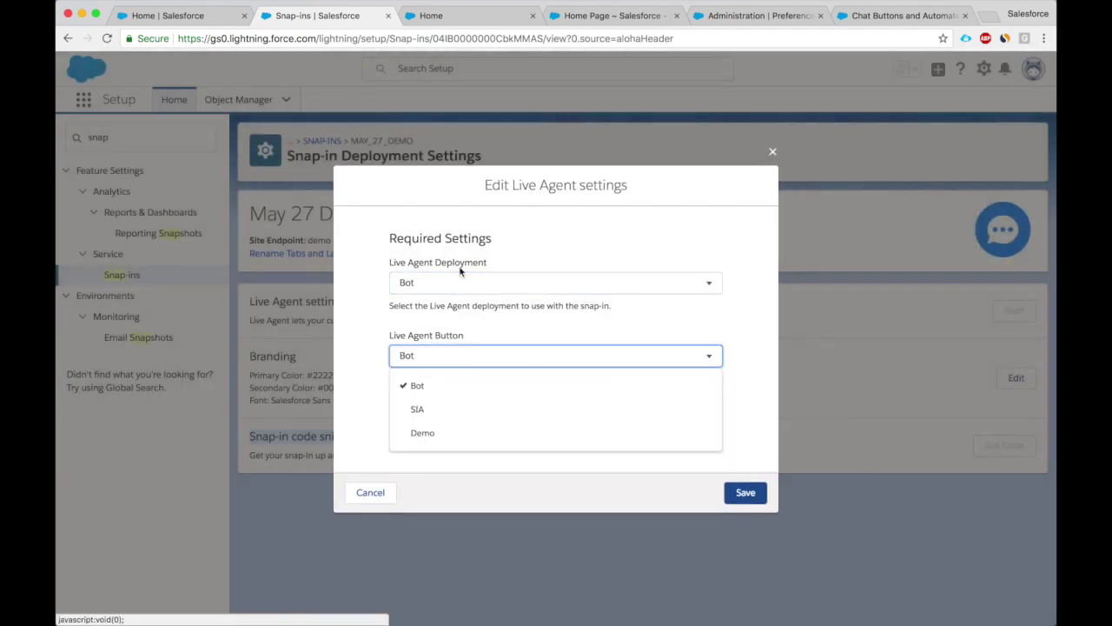
{"action": "left_click", "coordinate": [460, 272]}
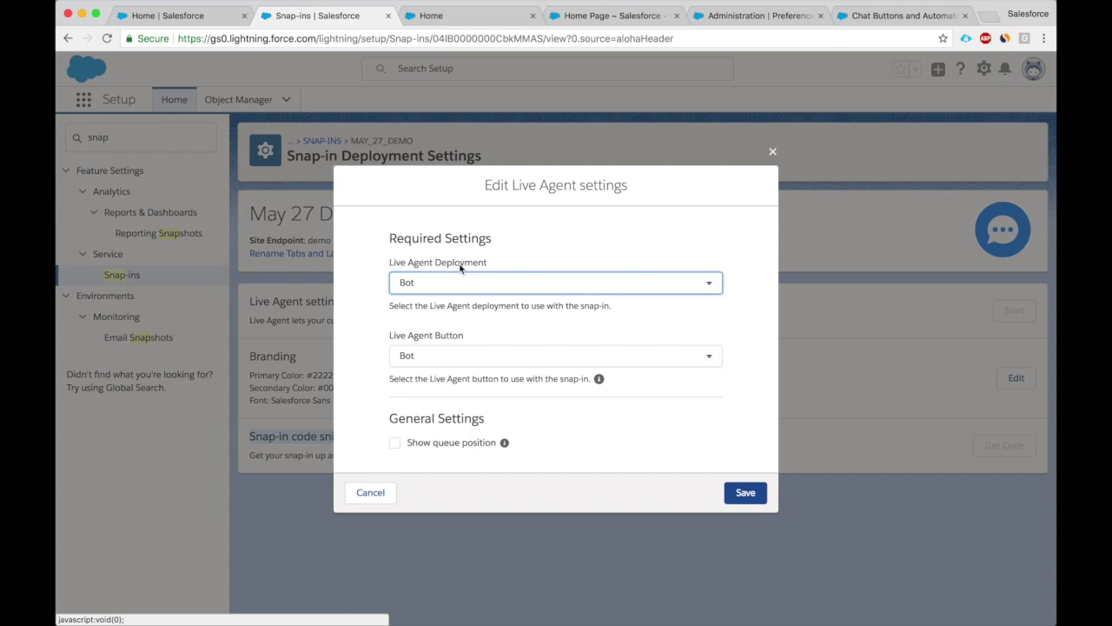
{"action": "left_click", "coordinate": [419, 363]}
{"action": "left_click", "coordinate": [420, 364]}
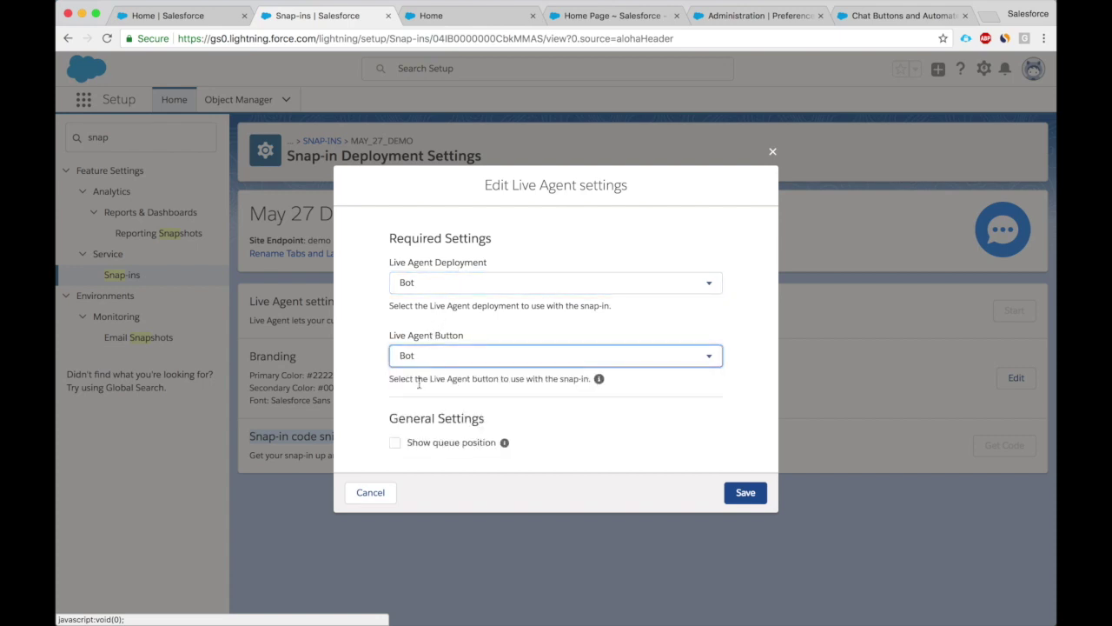
{"action": "left_click", "coordinate": [391, 456]}
{"action": "left_click", "coordinate": [395, 443]}
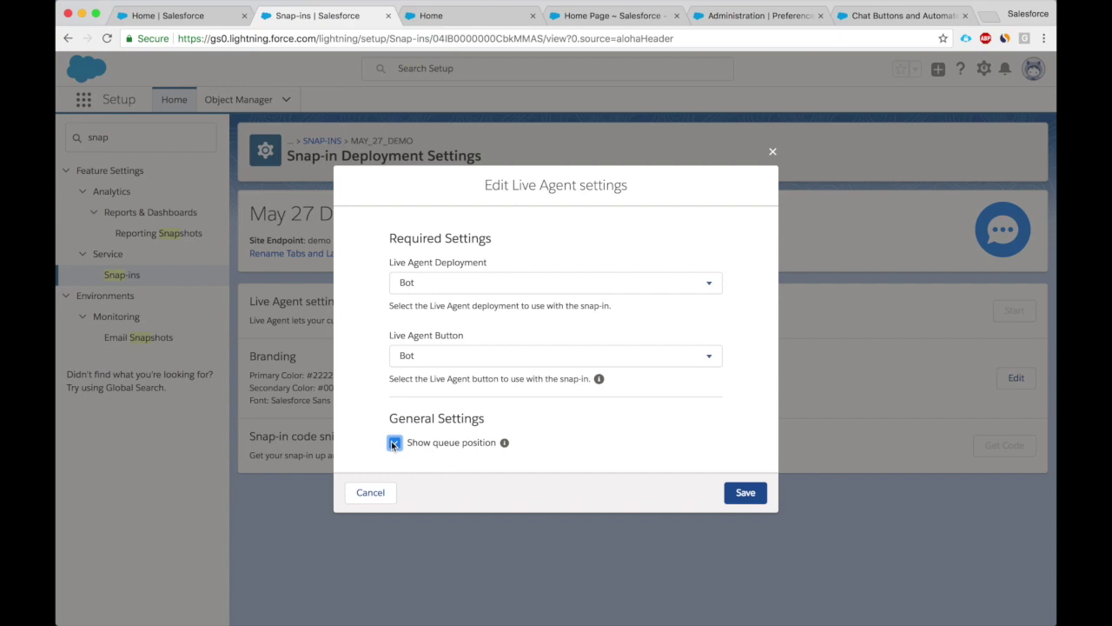
{"action": "left_click", "coordinate": [733, 492]}
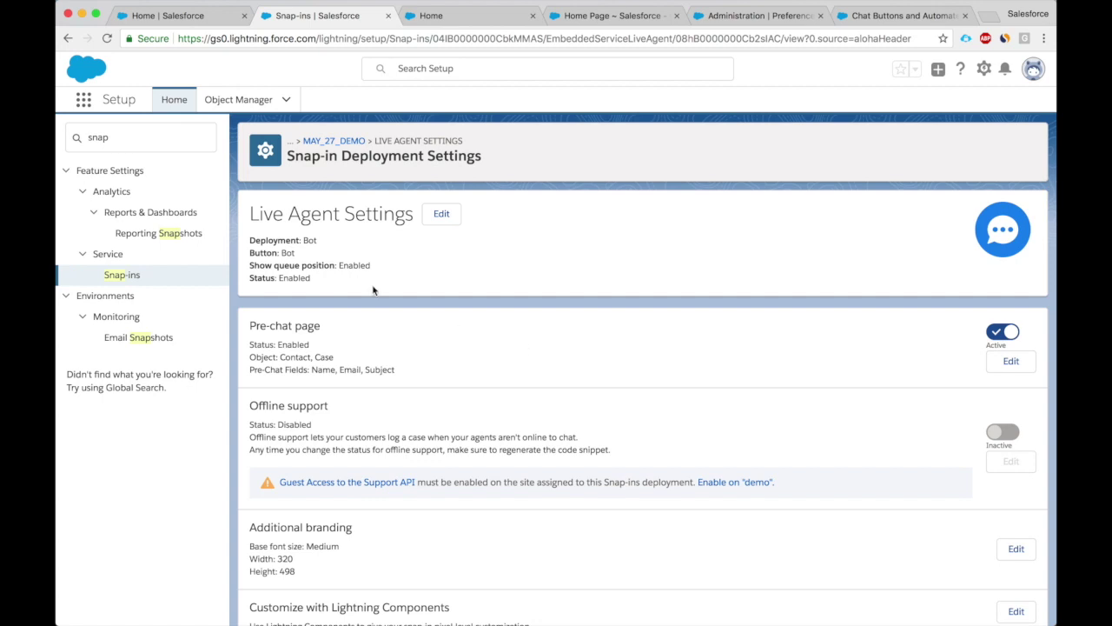
{"action": "left_click", "coordinate": [124, 276]}
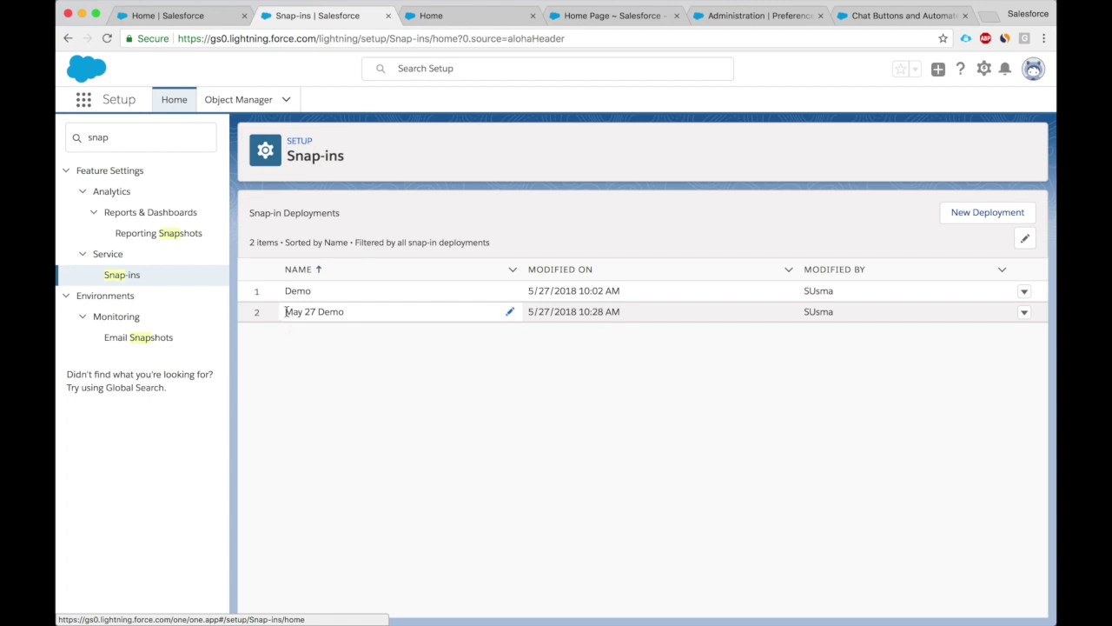
Step: Open Edit on the May 27 Demo deployment and cancel without changes
{"action": "left_click_drag", "start_coordinate": [288, 311], "coordinate": [362, 318]}
{"action": "double_click", "coordinate": [362, 318]}
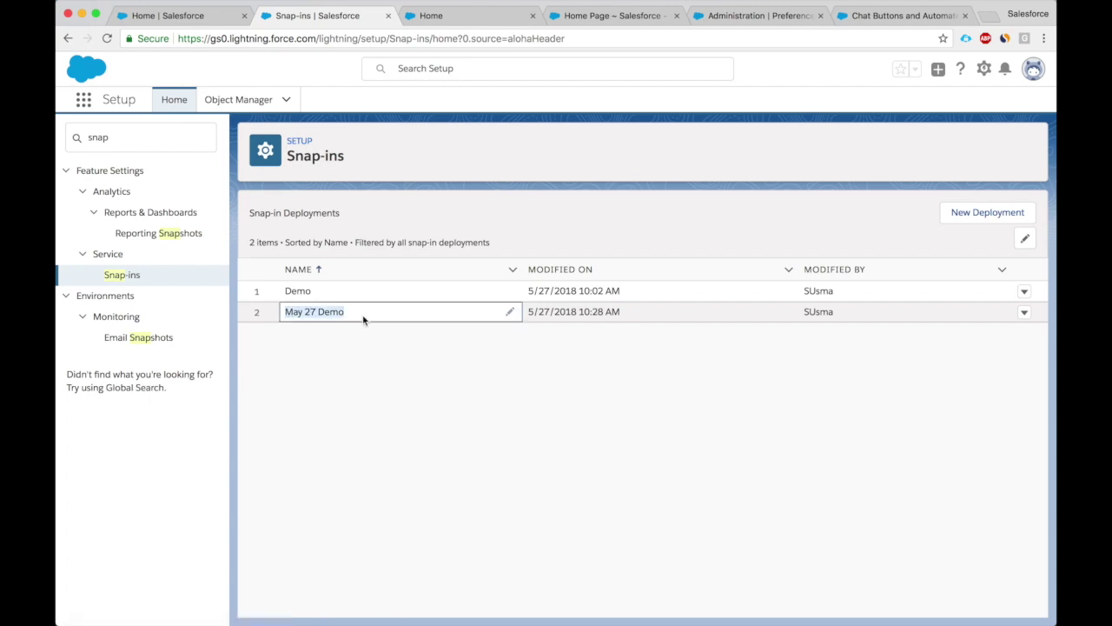
{"action": "left_click", "coordinate": [1025, 312]}
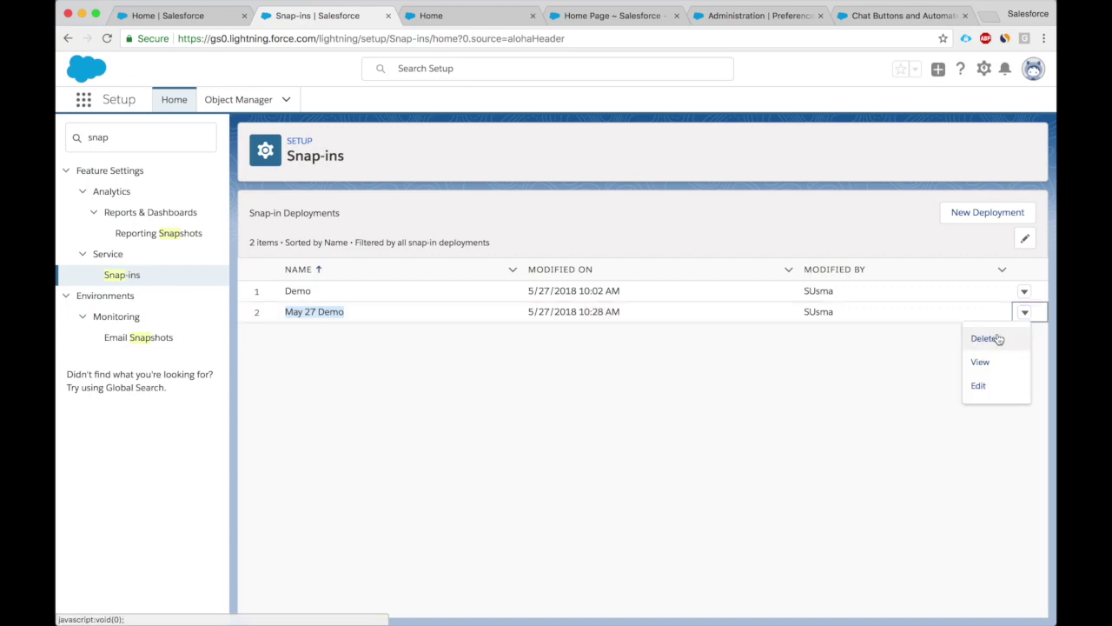
{"action": "left_click", "coordinate": [980, 386]}
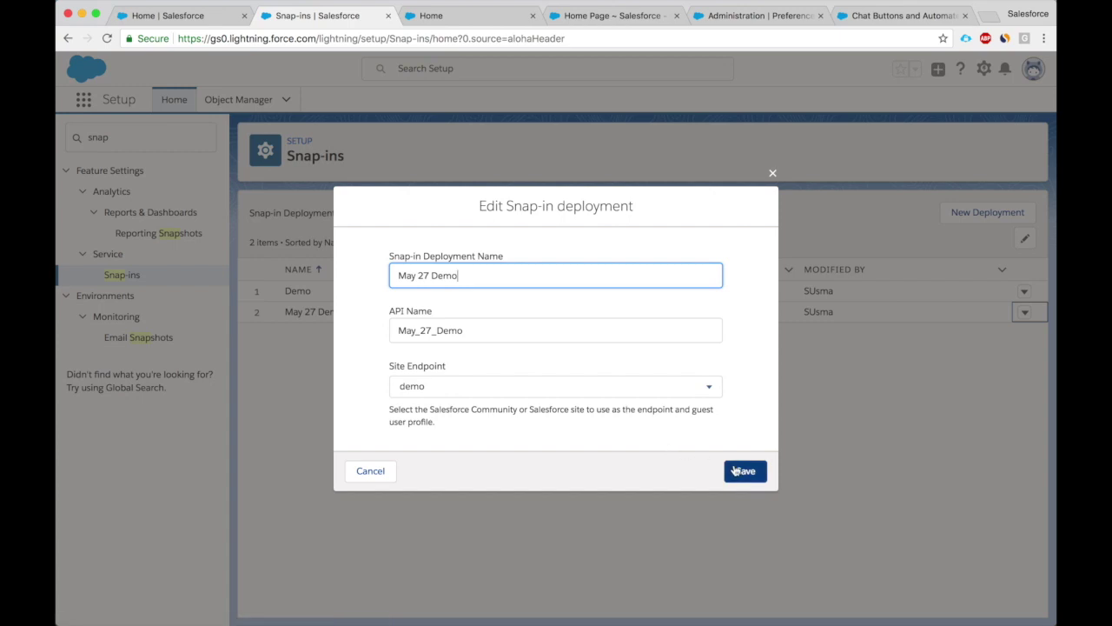
{"action": "left_click", "coordinate": [773, 173]}
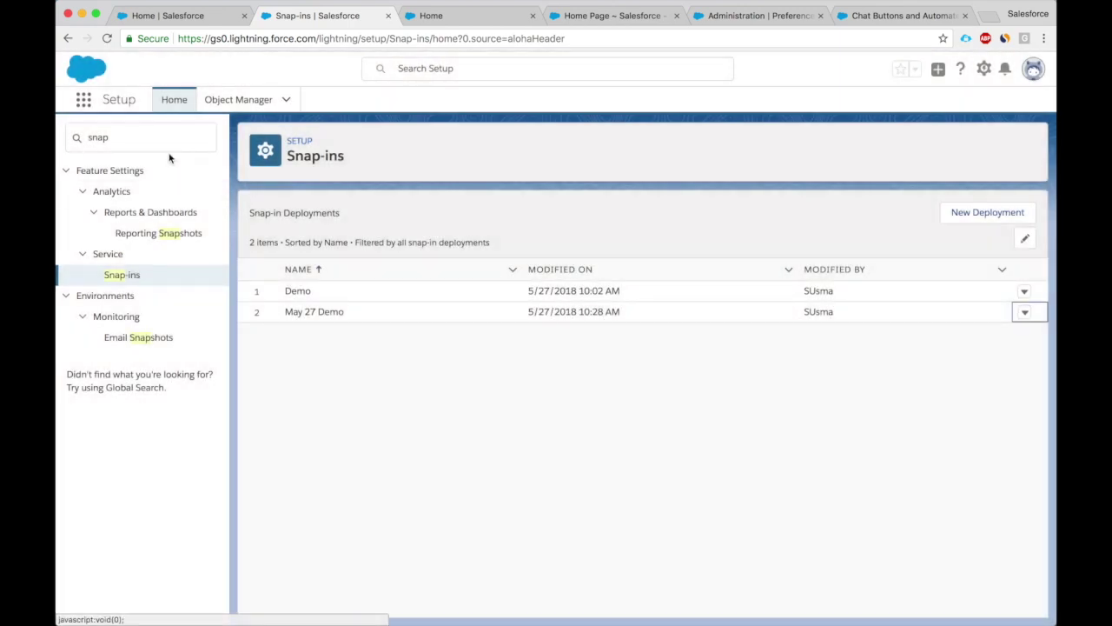
Step: Search Setup for 'commun' and open the All Communities page
{"action": "left_click", "coordinate": [169, 141]}
{"action": "type", "text": "com"}
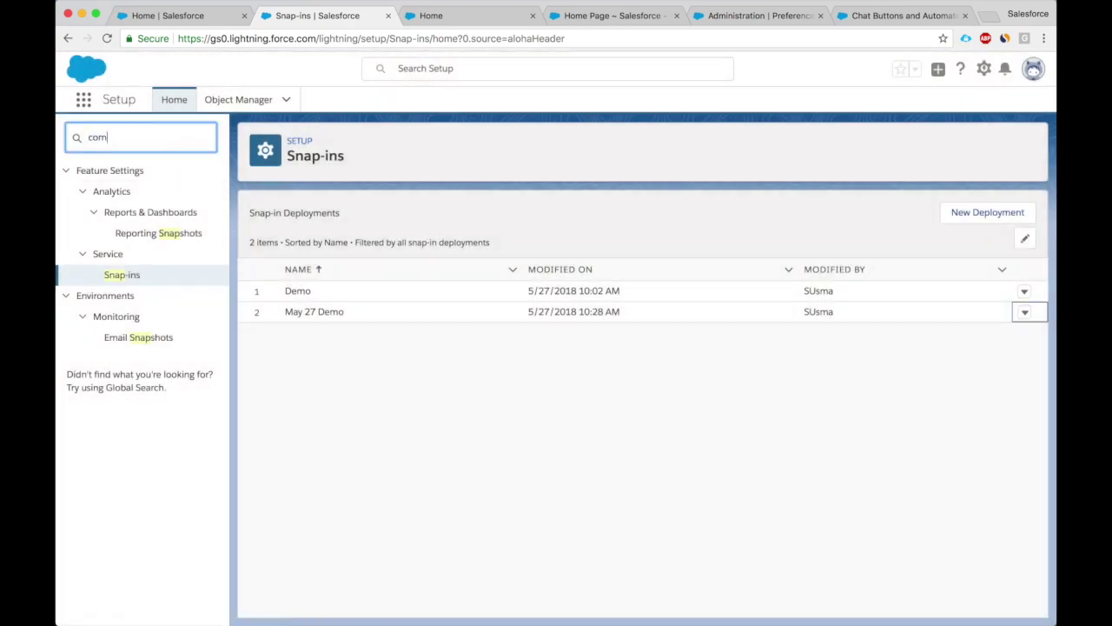
{"action": "type", "text": "mun"}
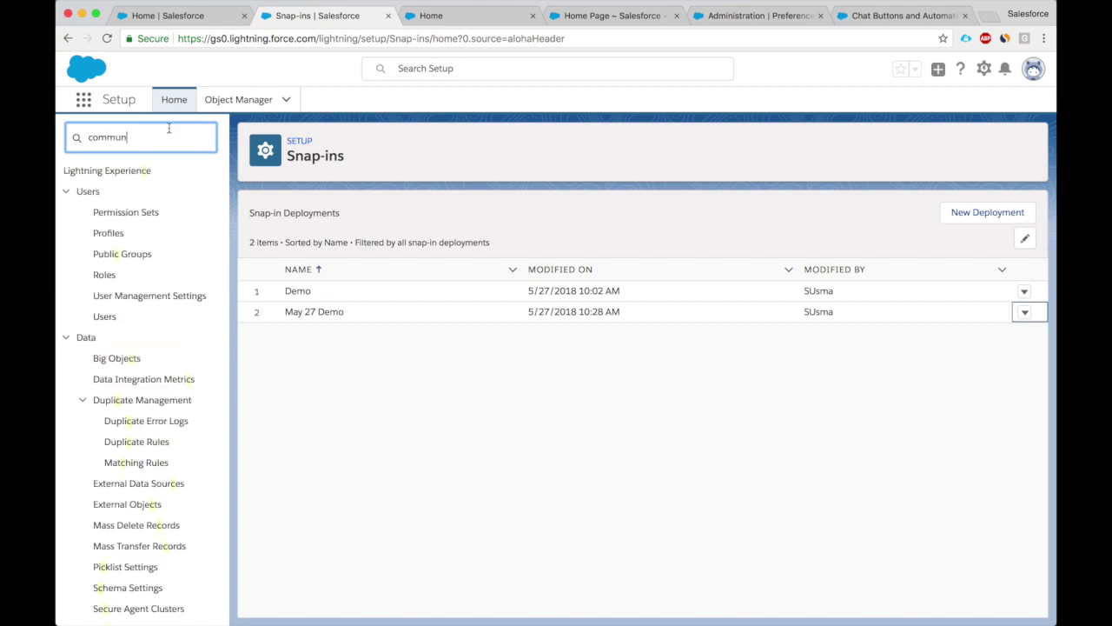
{"action": "left_click", "coordinate": [145, 221]}
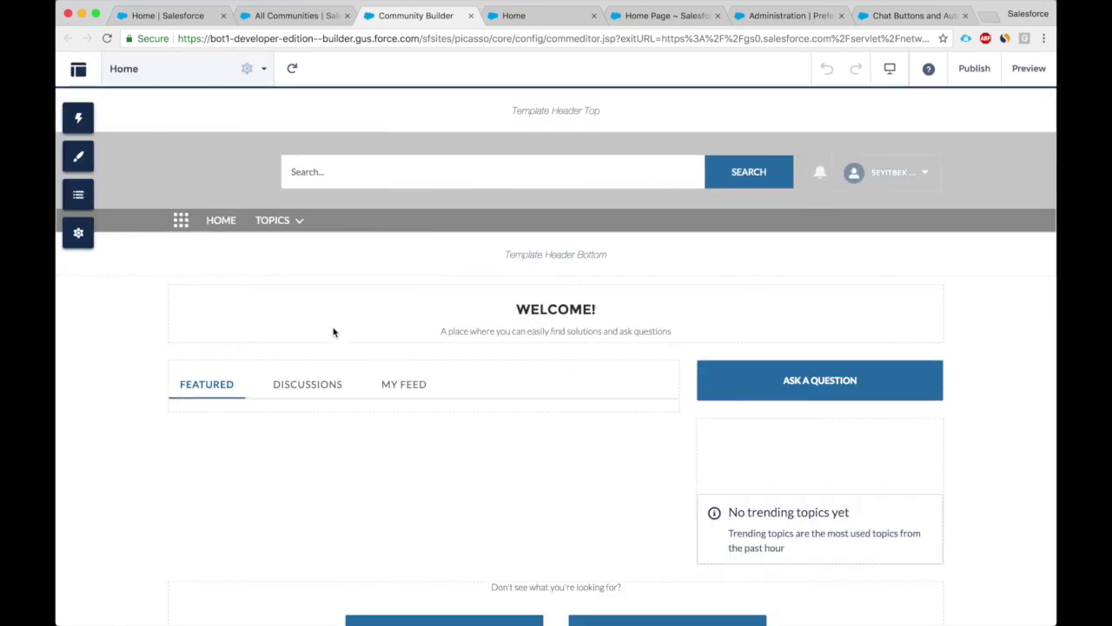
Step: Filter components by 'snap' and drag Snap-ins Chat onto the Home page sidebar
{"action": "left_click", "coordinate": [80, 119]}
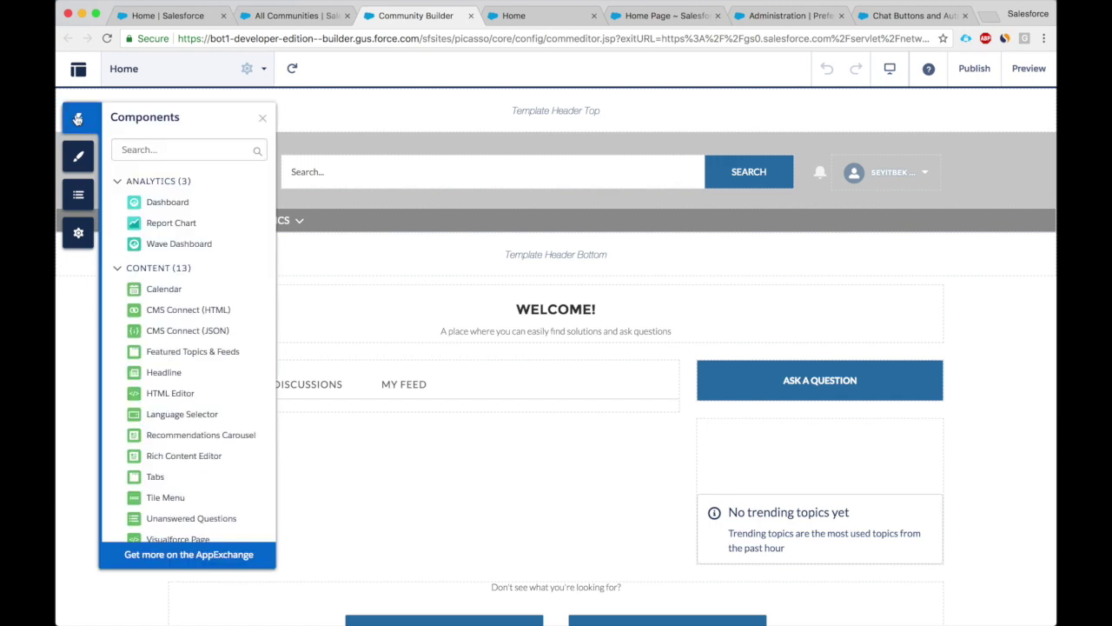
{"action": "type", "text": "sna"}
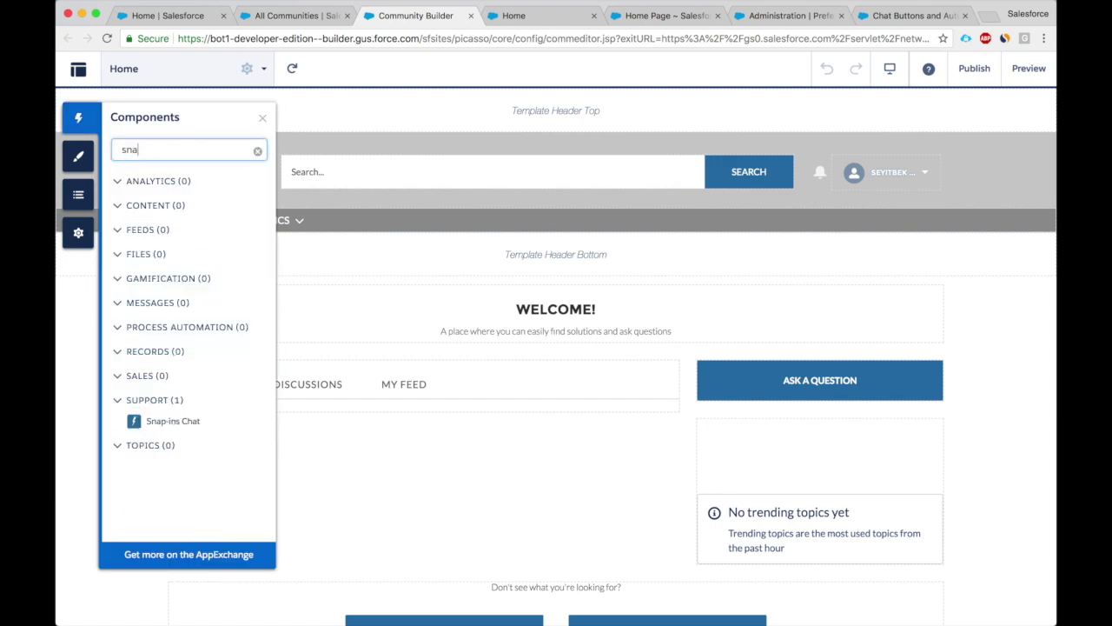
{"action": "type", "text": "p"}
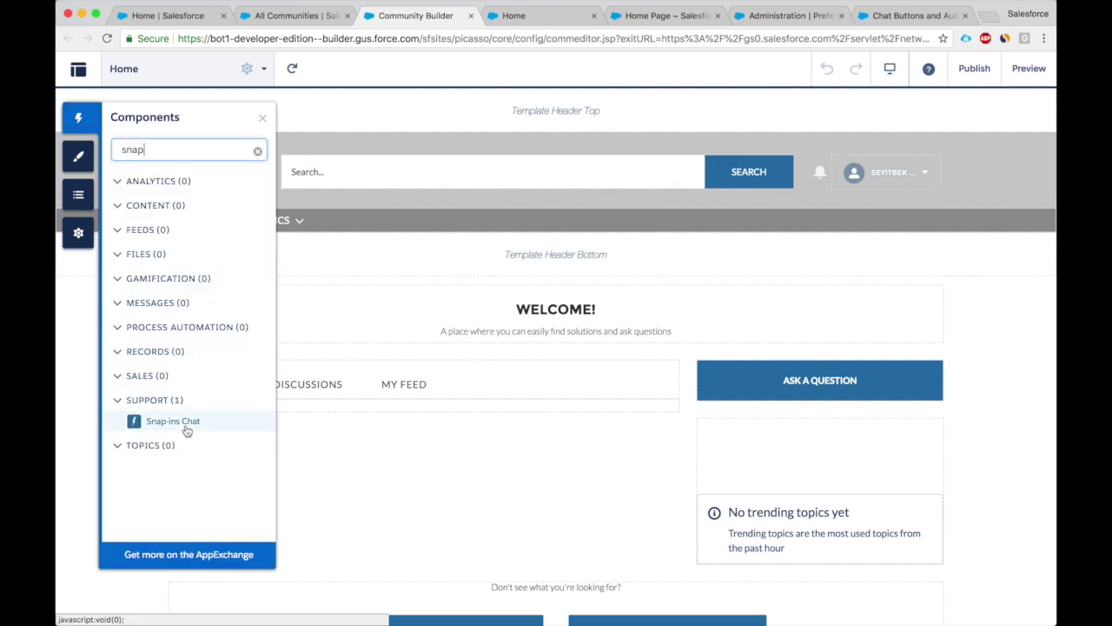
{"action": "left_click_drag", "start_coordinate": [187, 424], "coordinate": [808, 501]}
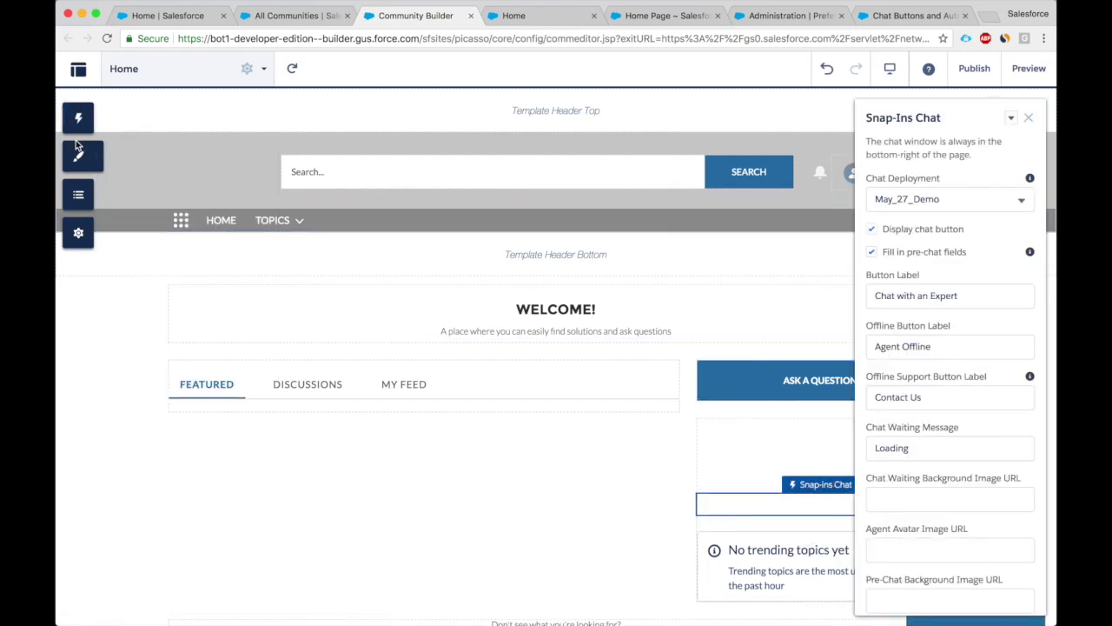
{"action": "left_click", "coordinate": [79, 118]}
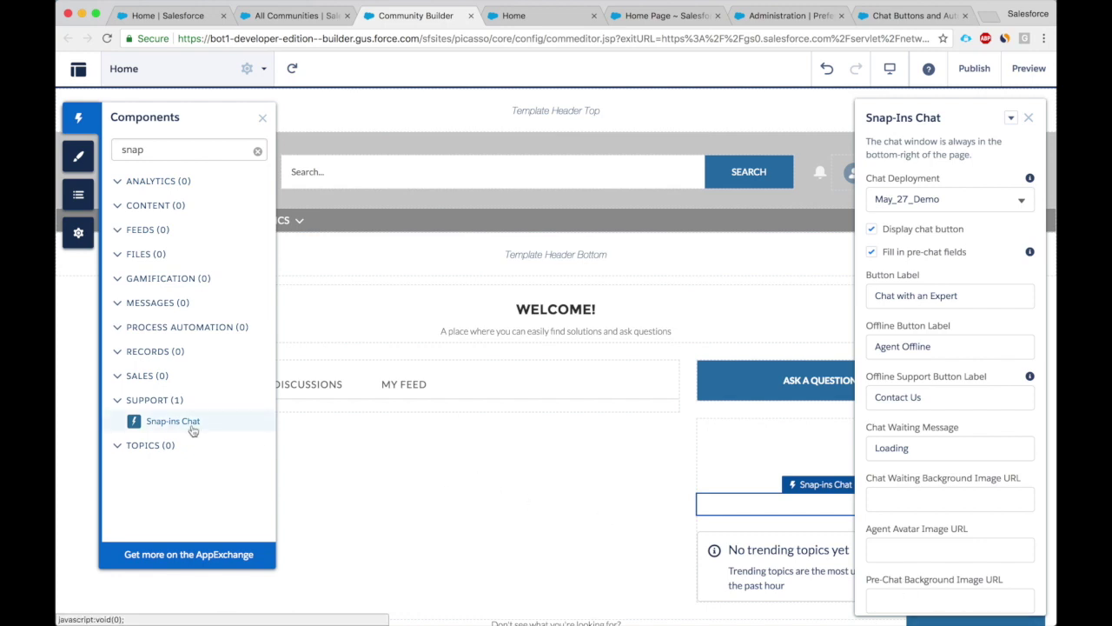
{"action": "left_click_drag", "start_coordinate": [173, 420], "coordinate": [975, 375]}
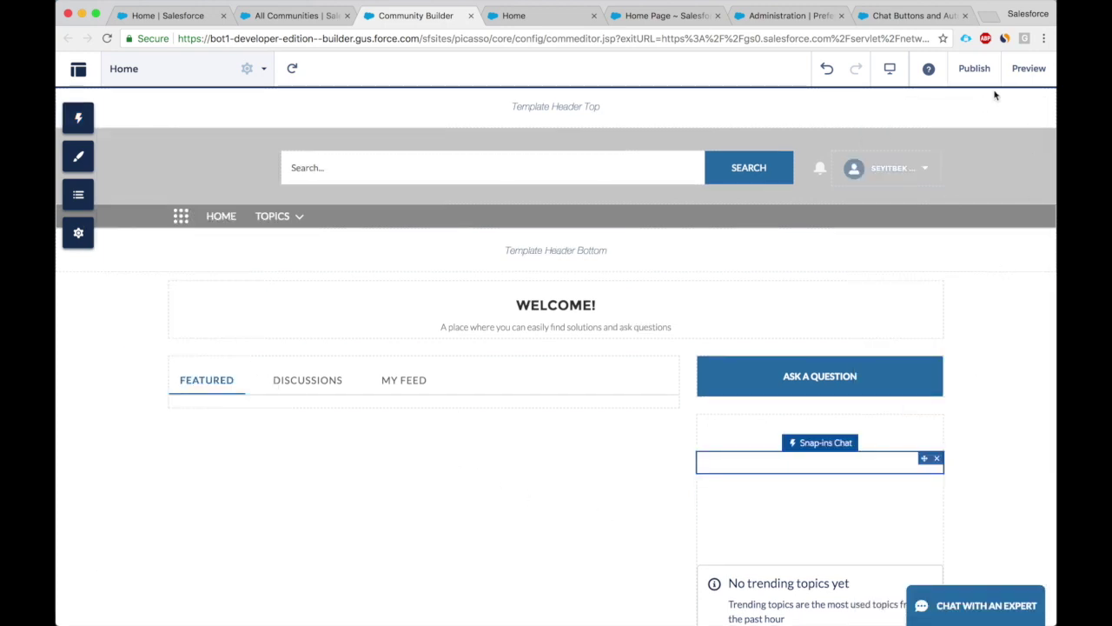
Step: Publish the community changes and close the Snap-Ins Chat properties
{"action": "left_click", "coordinate": [979, 71]}
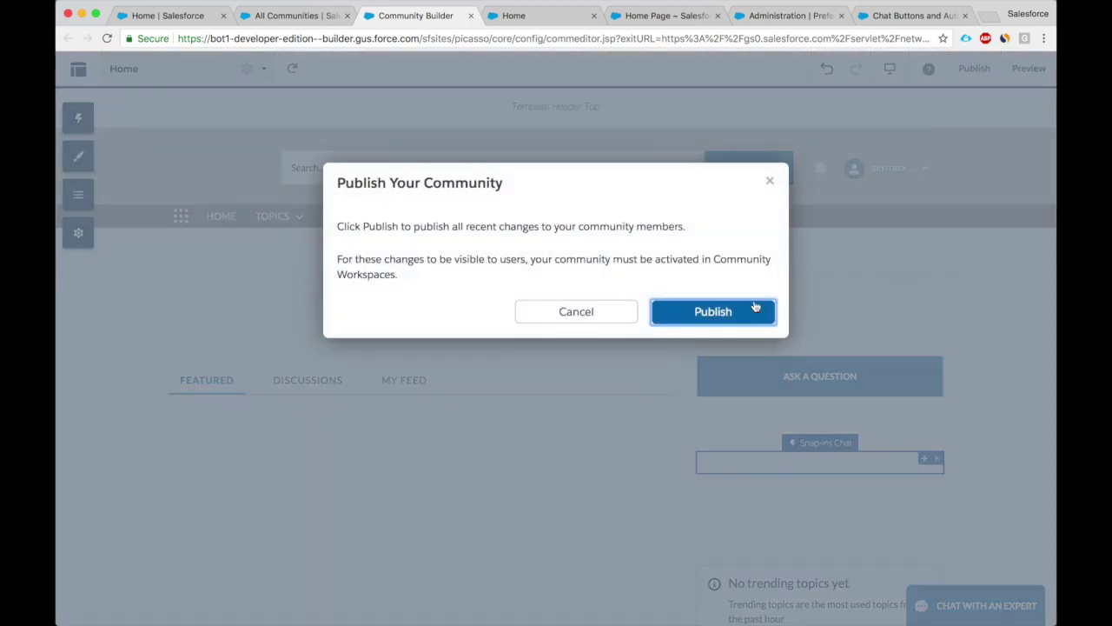
{"action": "left_click", "coordinate": [753, 310]}
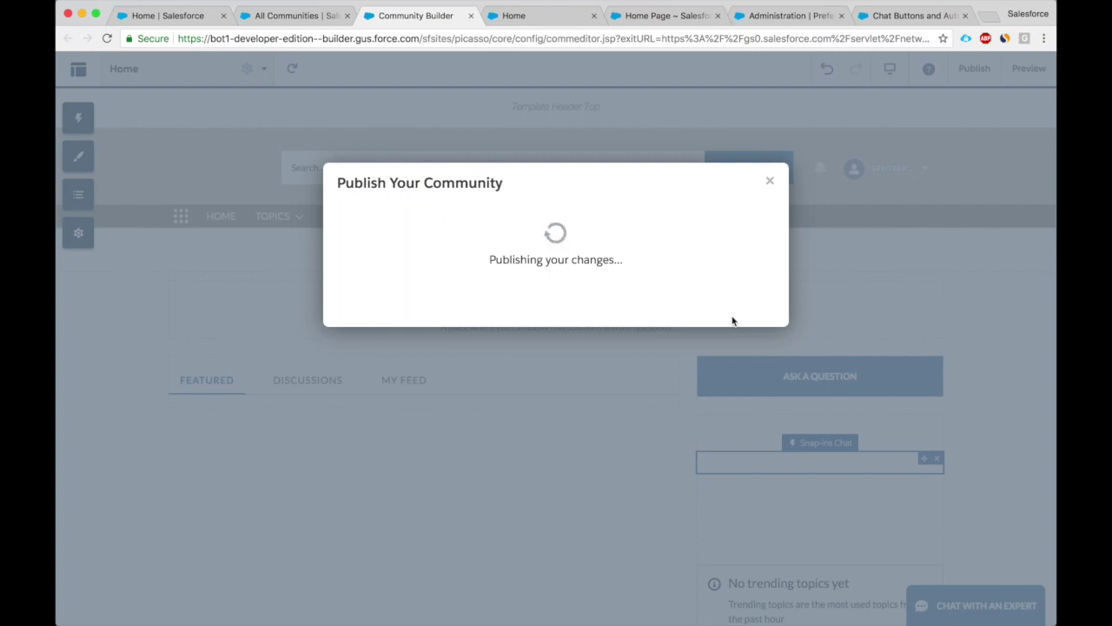
{"action": "left_click", "coordinate": [718, 279]}
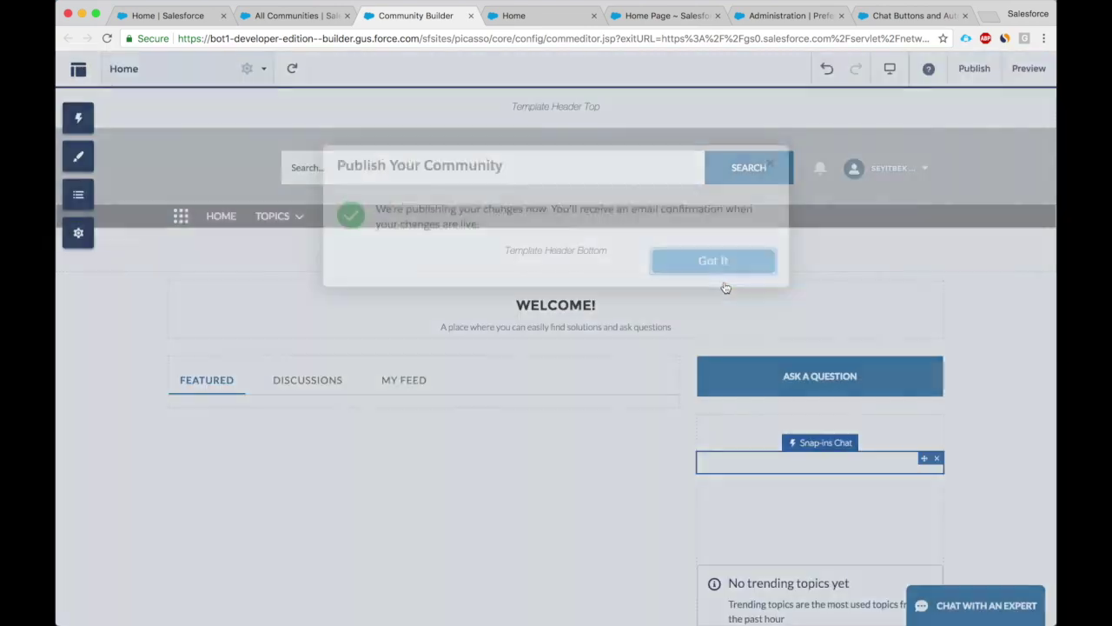
{"action": "left_click", "coordinate": [975, 603]}
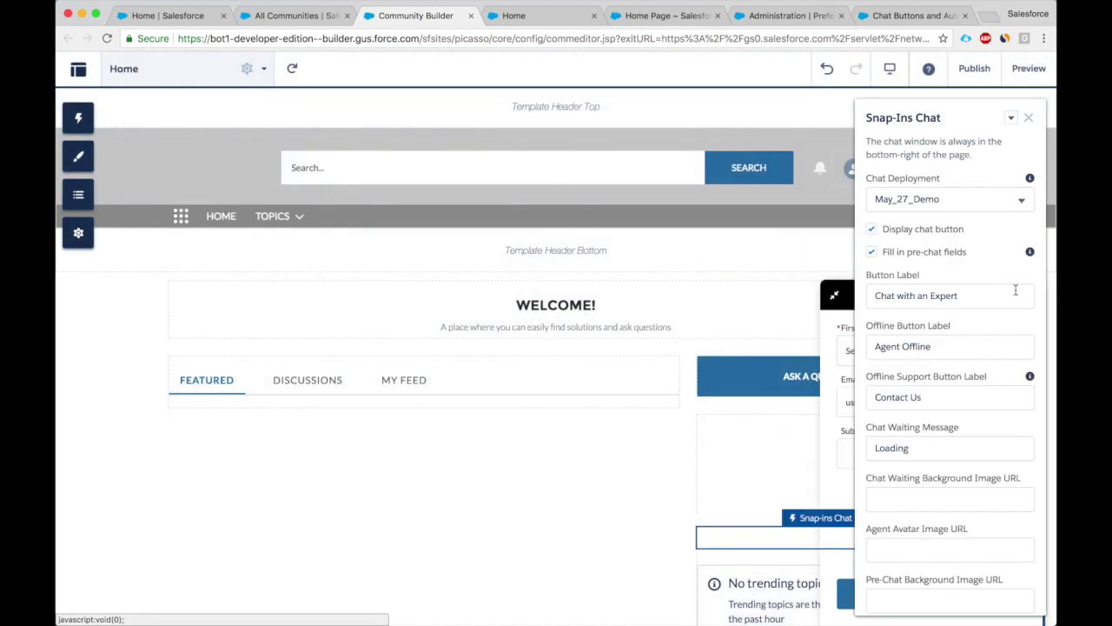
{"action": "left_click", "coordinate": [1029, 121]}
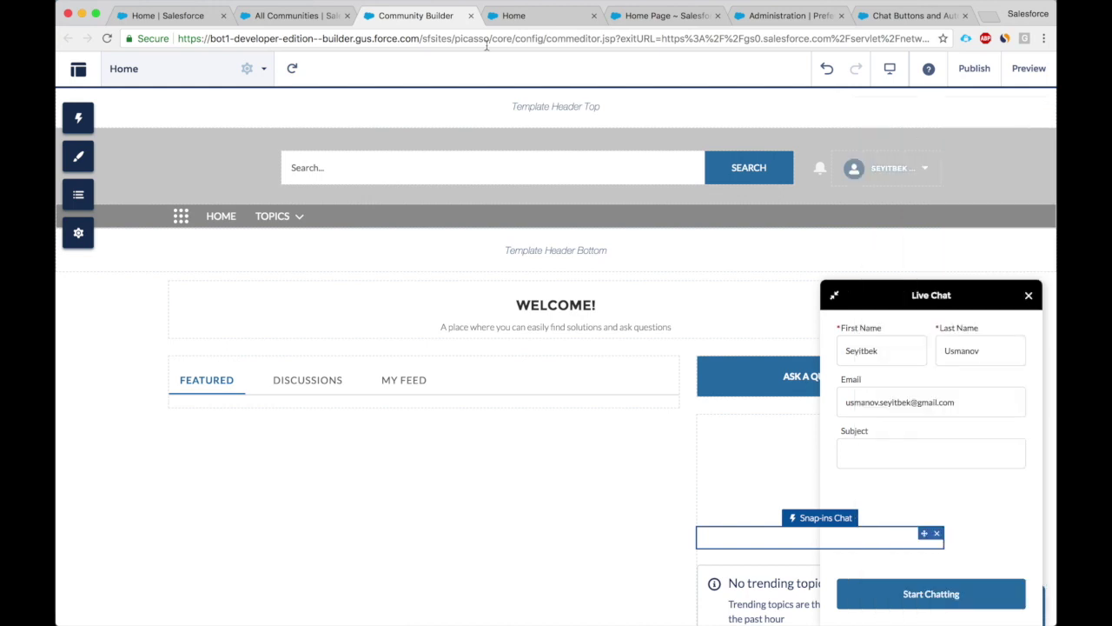
Step: On the live site, clear the pre-chat Email field and start a test chat
{"action": "left_click", "coordinate": [306, 17]}
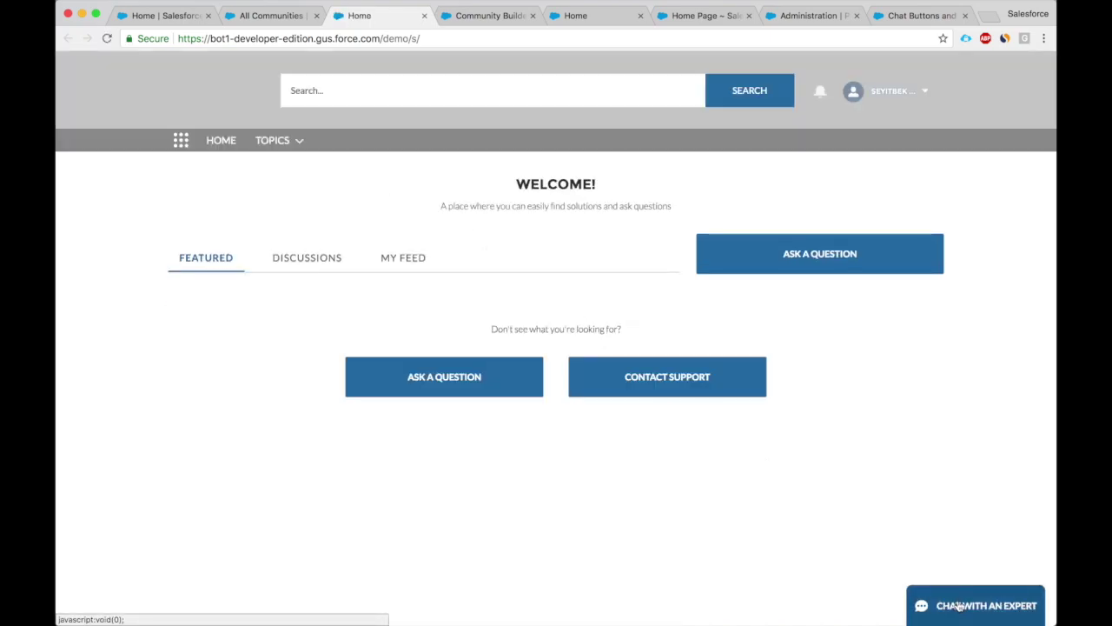
{"action": "left_click", "coordinate": [956, 605]}
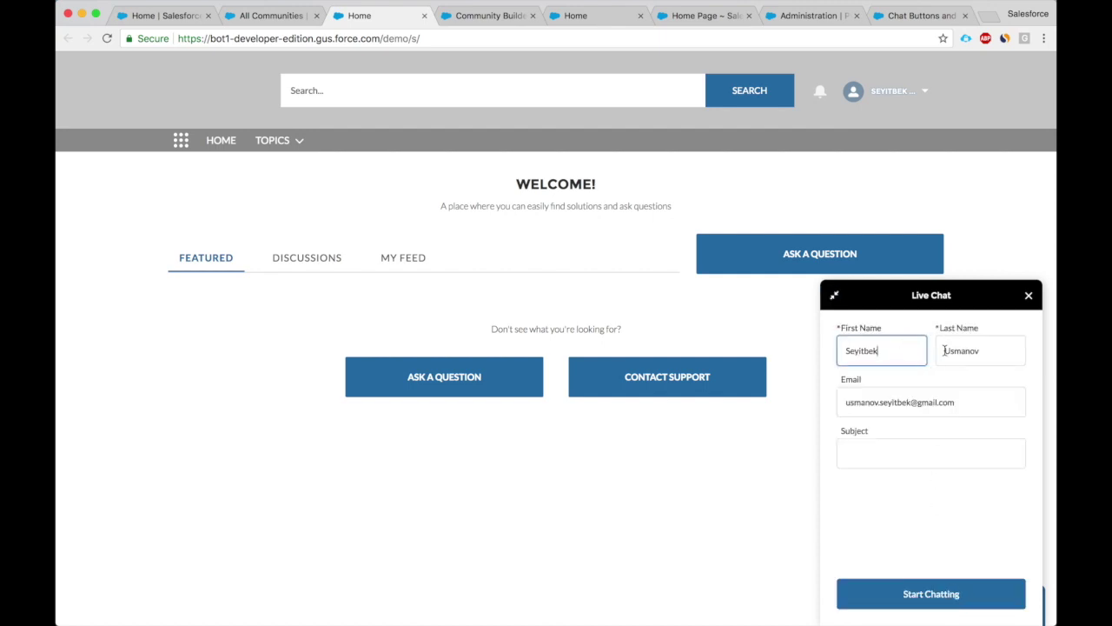
{"action": "left_click", "coordinate": [934, 400]}
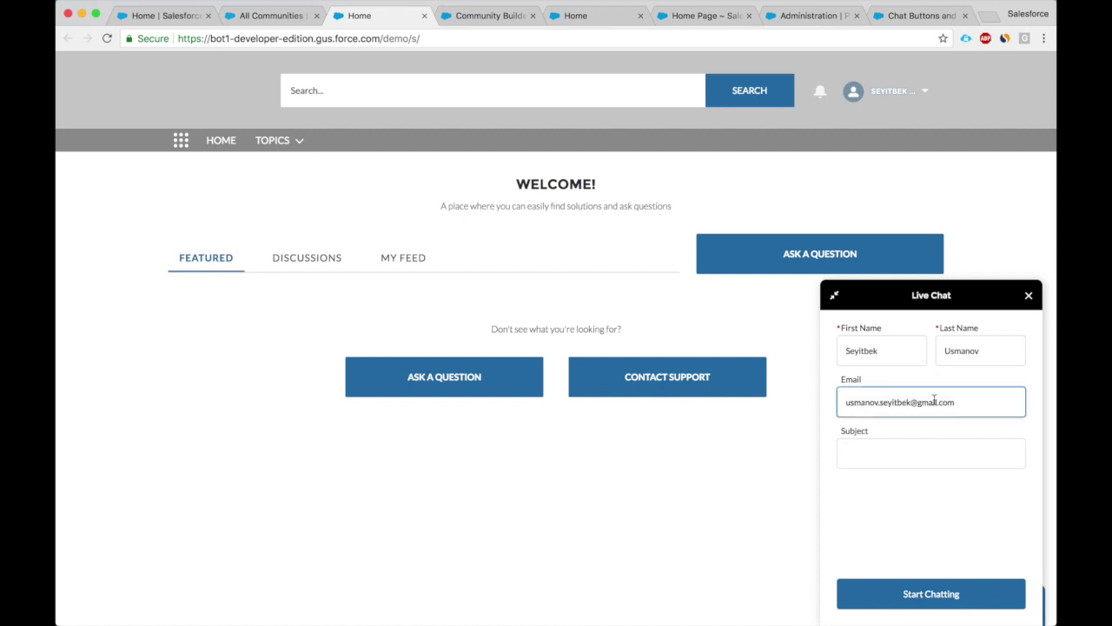
{"action": "key", "text": "super+a"}
{"action": "key", "text": "BackSpace"}
{"action": "left_click", "coordinate": [912, 447]}
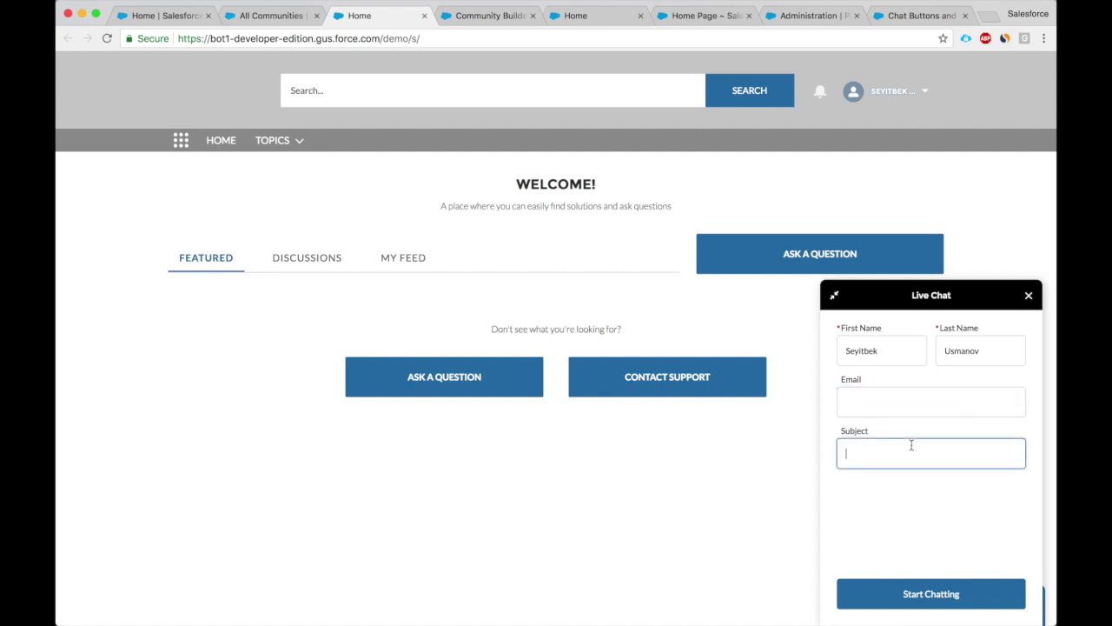
{"action": "left_click", "coordinate": [931, 594]}
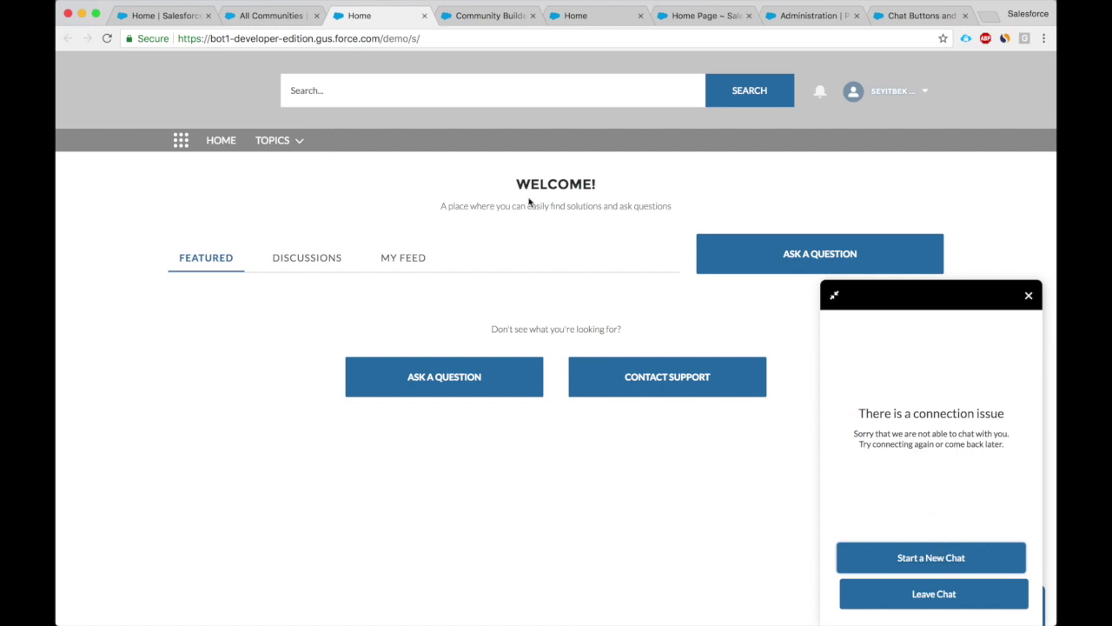
{"action": "left_click", "coordinate": [289, 20]}
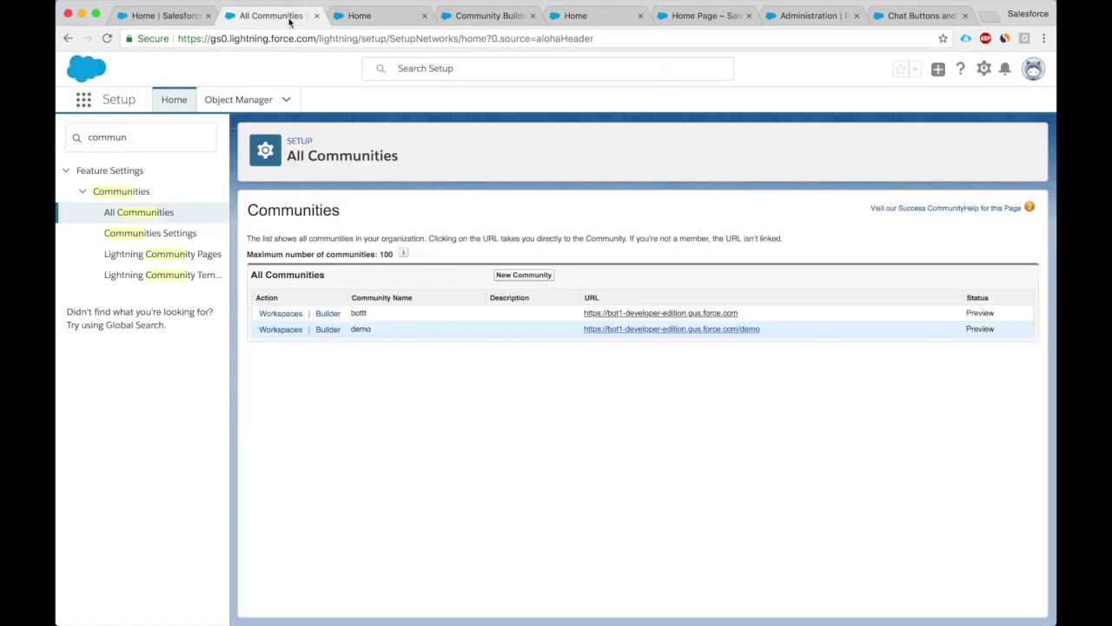
Step: Set the Omni-Channel status to Available in the Service Console app
{"action": "left_click", "coordinate": [82, 100]}
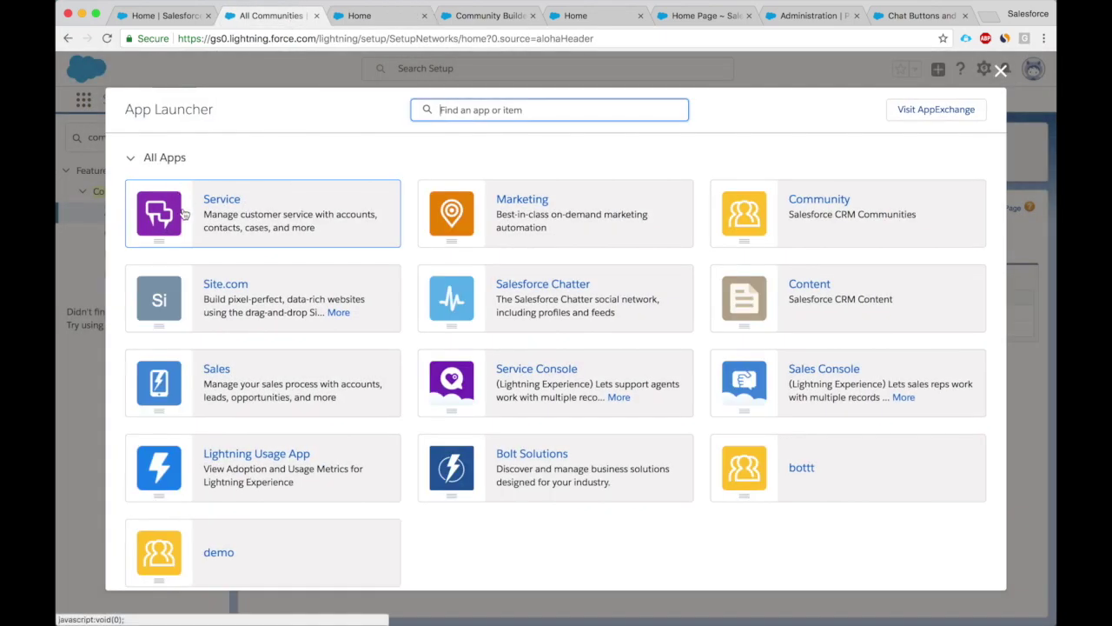
{"action": "left_click", "coordinate": [459, 375]}
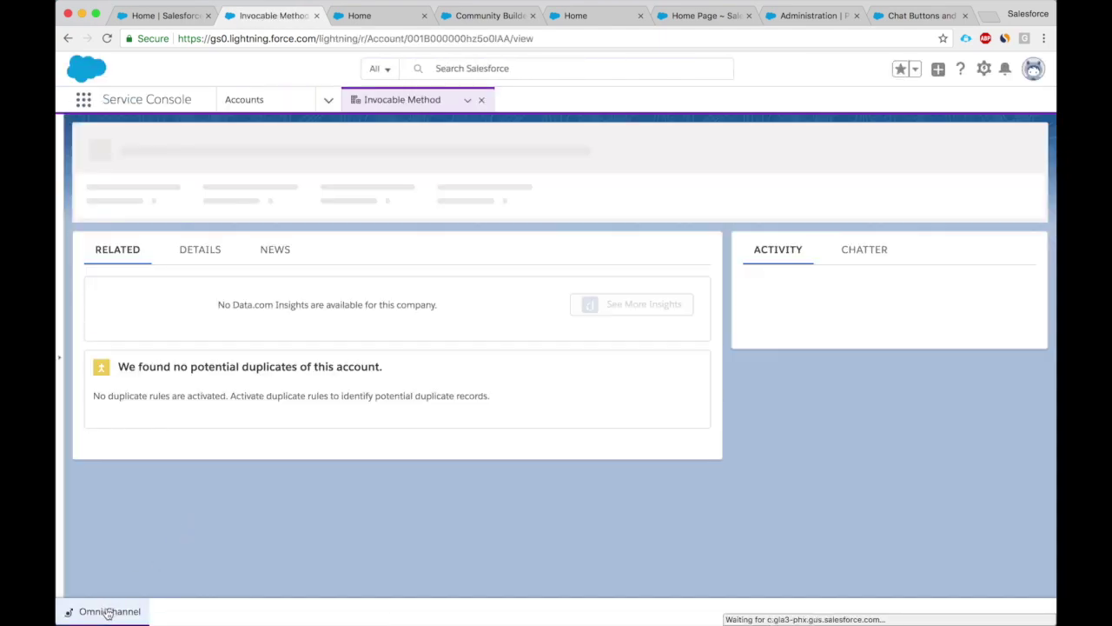
{"action": "left_click", "coordinate": [108, 612]}
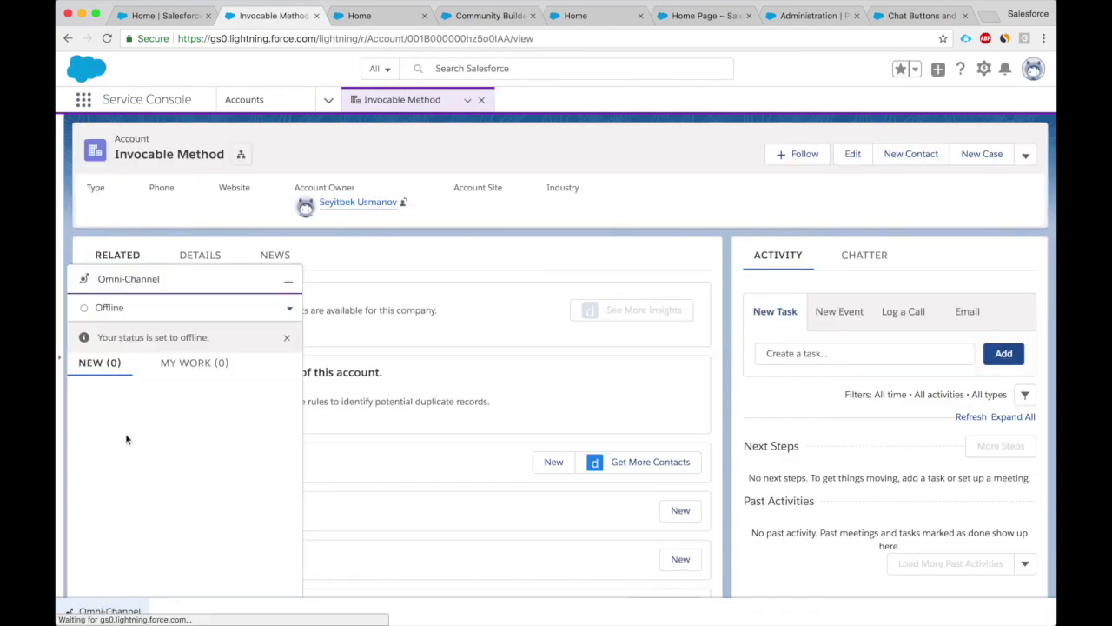
{"action": "left_click", "coordinate": [289, 307]}
{"action": "left_click", "coordinate": [278, 334]}
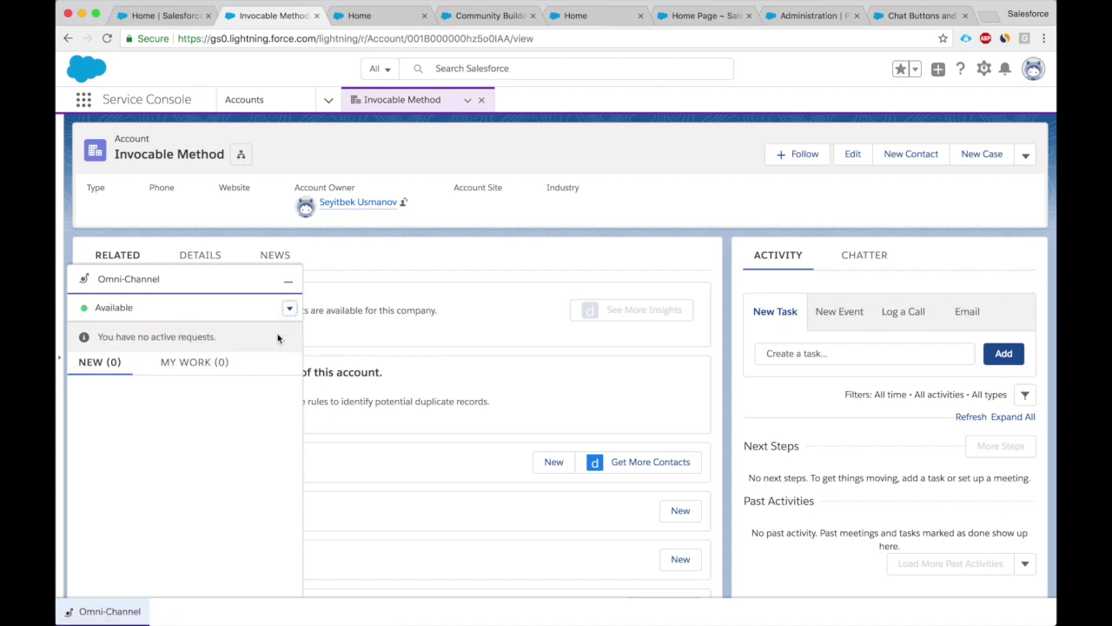
{"action": "left_click", "coordinate": [363, 17]}
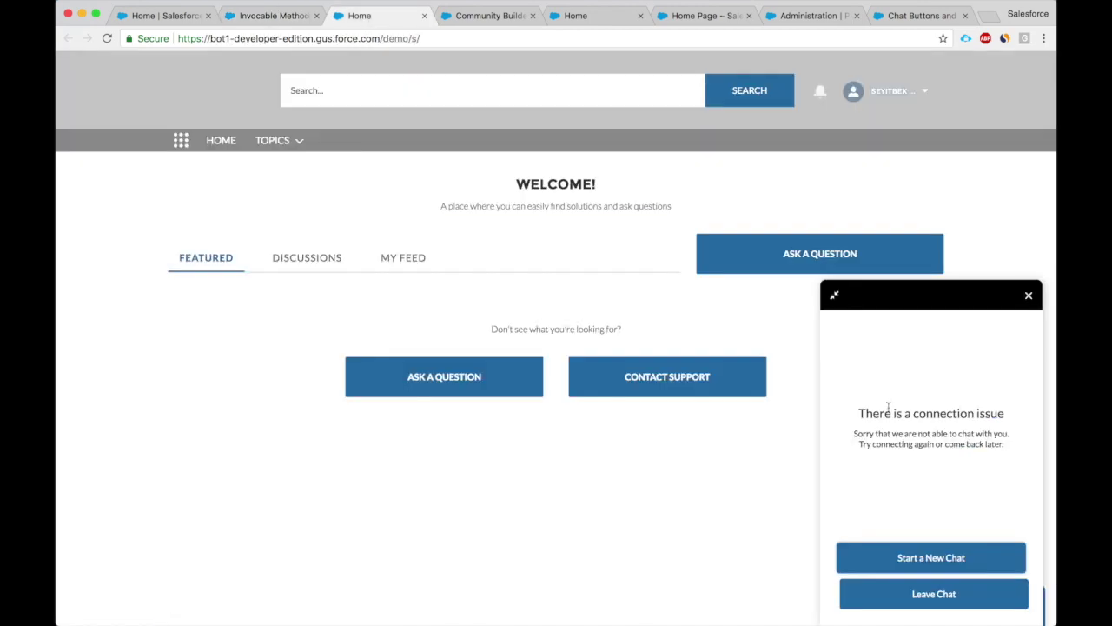
Step: Request a new chat, check the Service Console and Sales tabs, then close Community Builder
{"action": "left_click", "coordinate": [938, 561]}
{"action": "left_click", "coordinate": [939, 560]}
{"action": "left_click", "coordinate": [269, 24]}
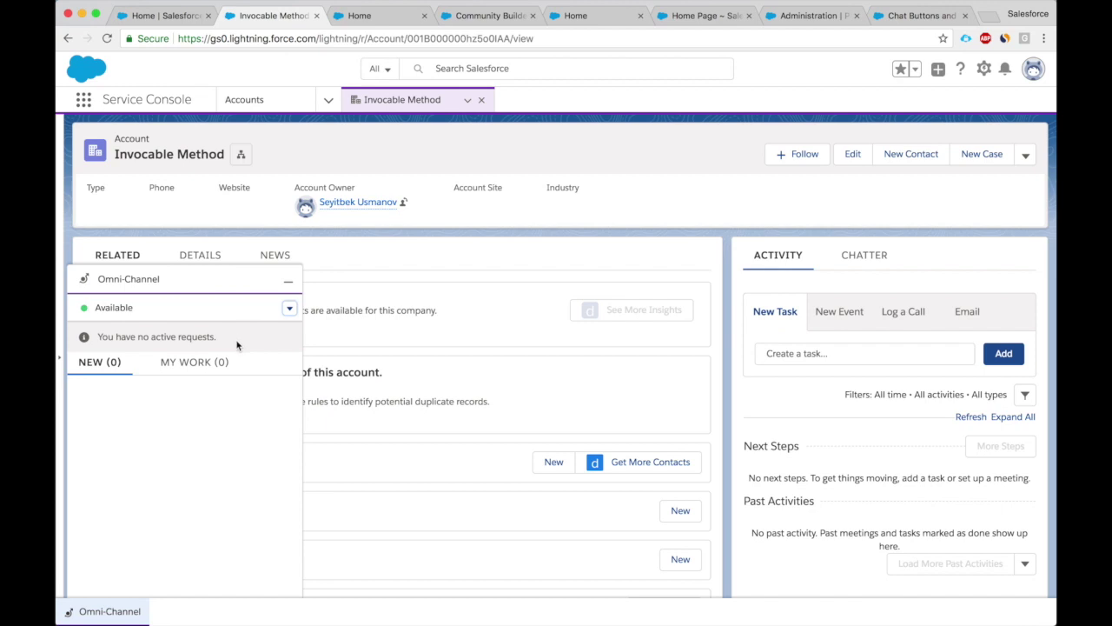
{"action": "left_click", "coordinate": [165, 18]}
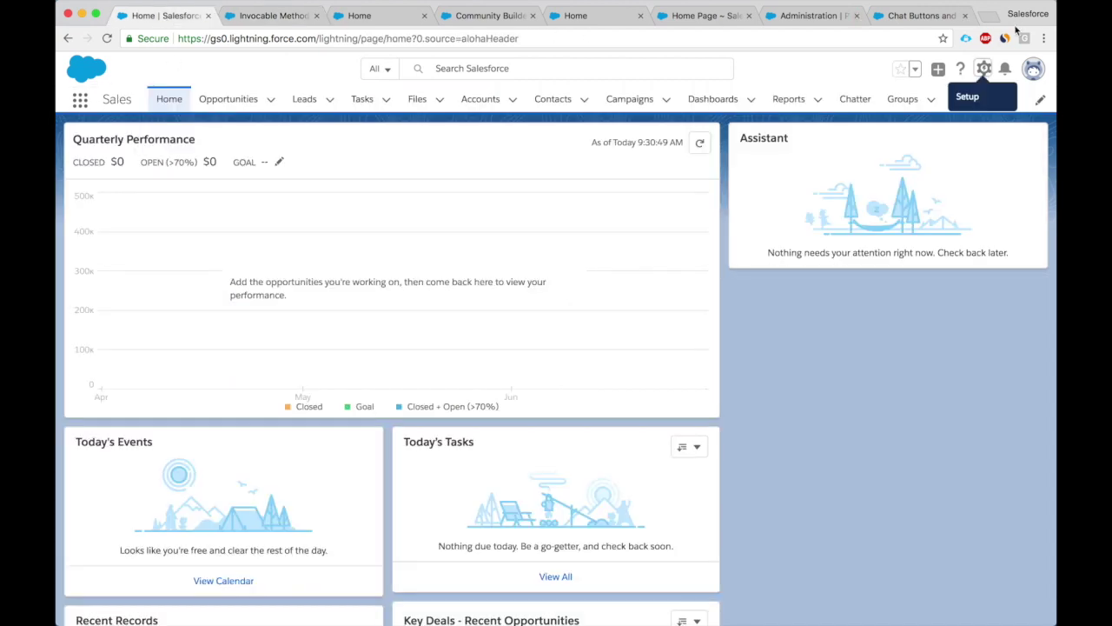
{"action": "left_click", "coordinate": [984, 69]}
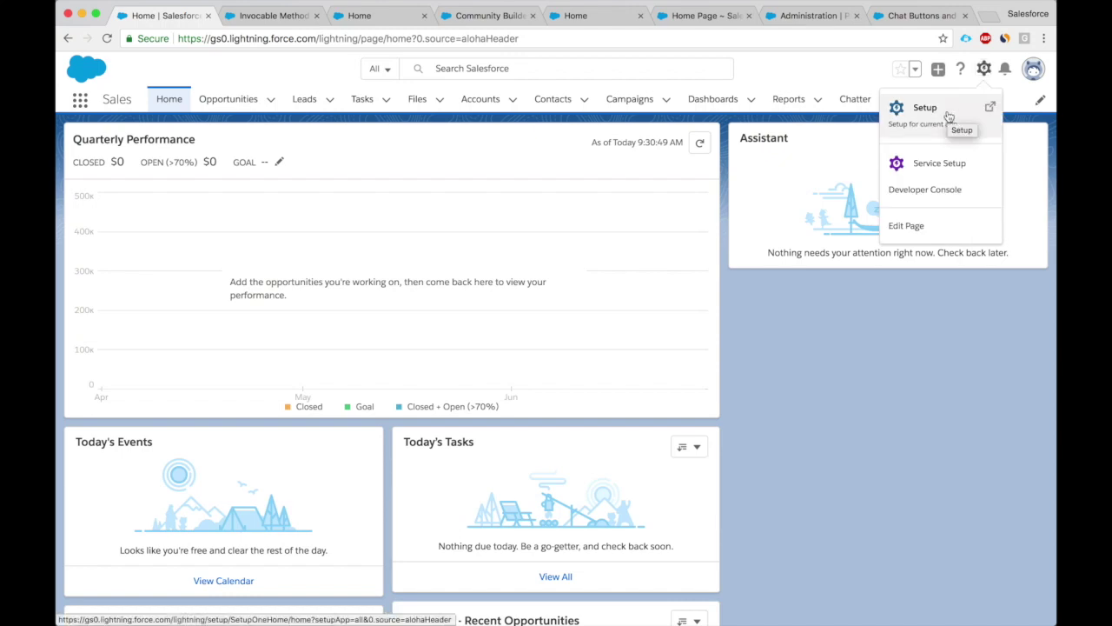
{"action": "left_click", "coordinate": [280, 16]}
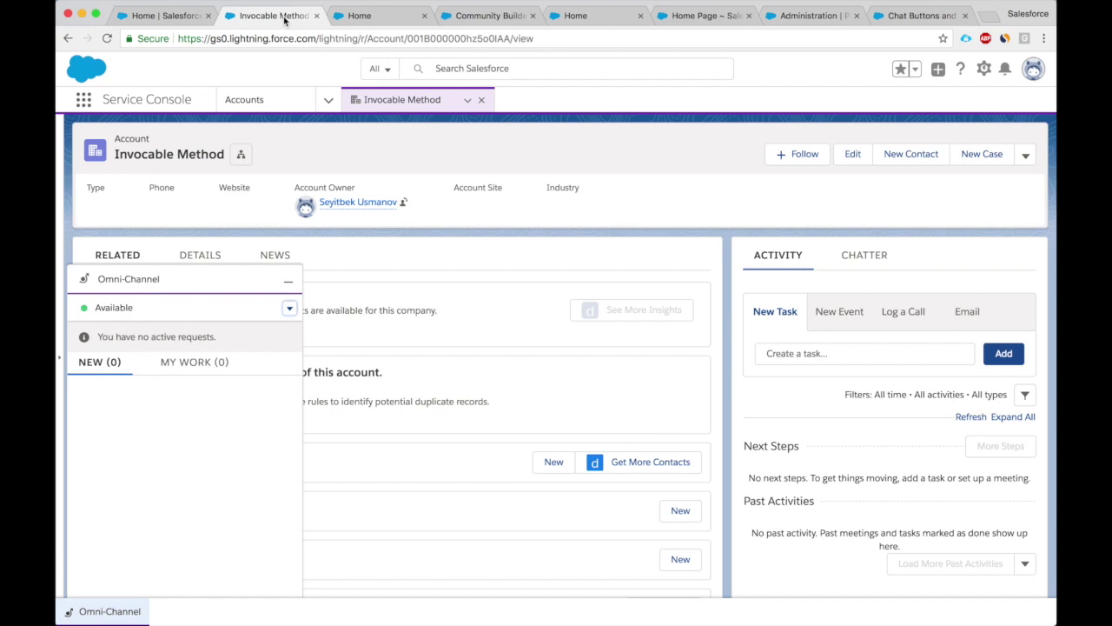
{"action": "left_click", "coordinate": [374, 17]}
{"action": "left_click", "coordinate": [477, 17]}
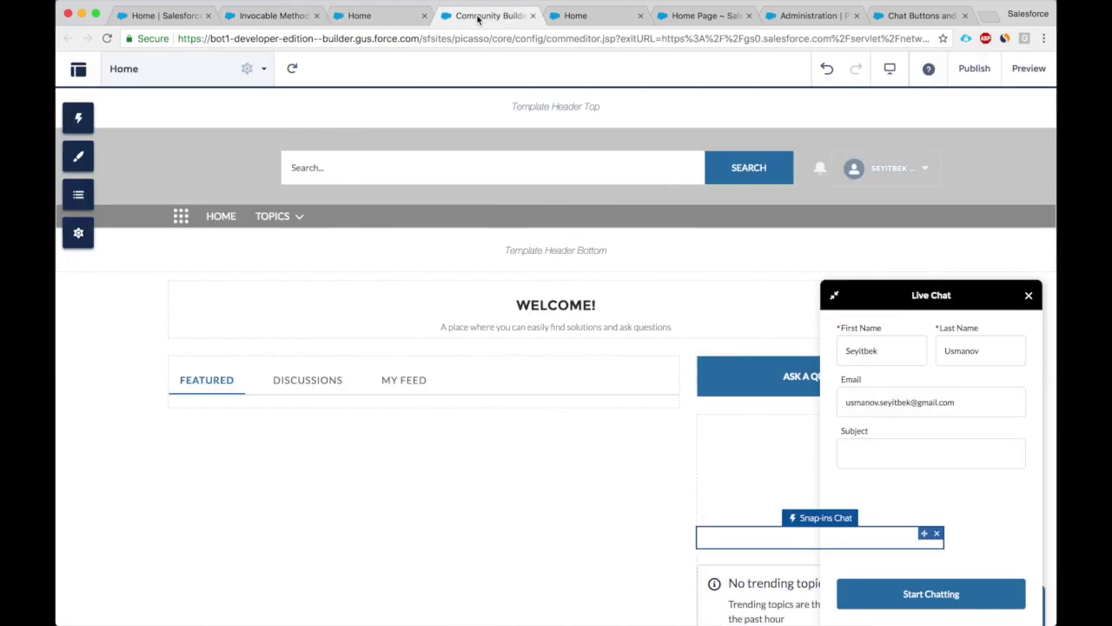
{"action": "left_click", "coordinate": [532, 16]}
Step: Close the community page and search Classic Setup for 'live agen', then 'butto'
{"action": "left_click", "coordinate": [530, 16]}
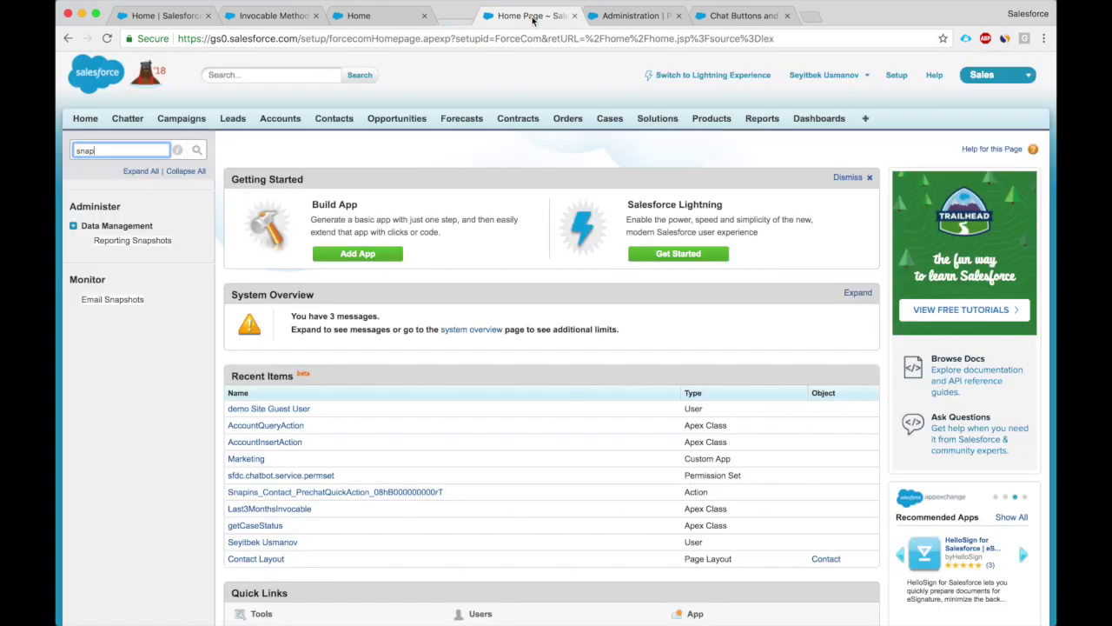
{"action": "double_click", "coordinate": [96, 149]}
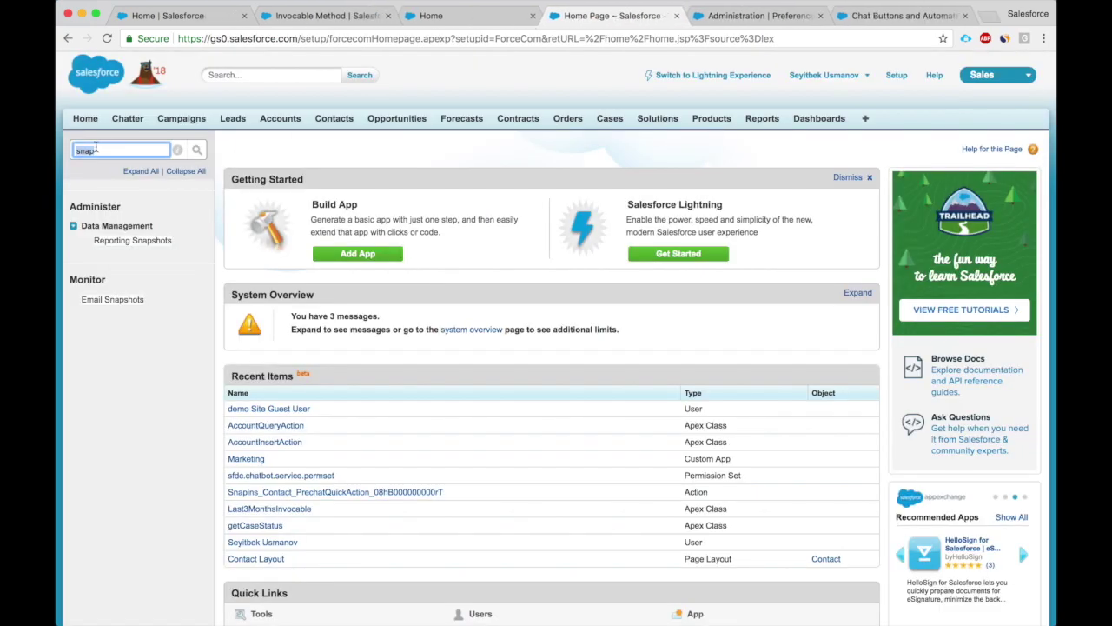
{"action": "key", "text": "BackSpace"}
{"action": "type", "text": "live"}
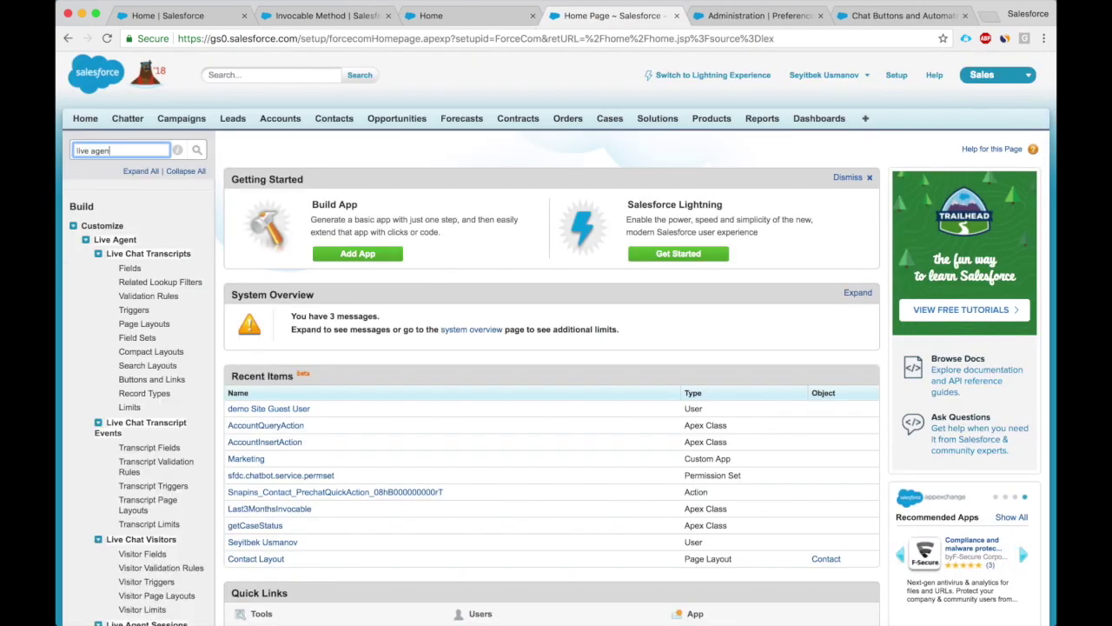
{"action": "type", "text": " agen"}
{"action": "key", "text": "super+a"}
{"action": "key", "text": "BackSpace"}
{"action": "type", "text": "butto"}
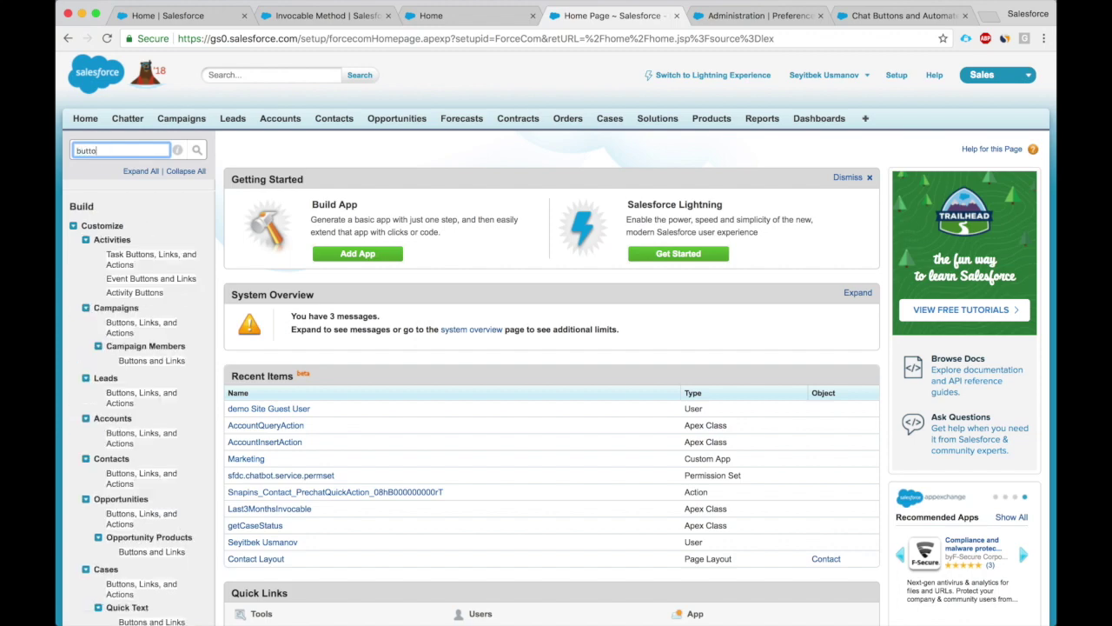
Step: Open Chat Buttons & Invitations, listing Bot, Demo and SIA, then return to Lightning Setup
{"action": "scroll", "coordinate": [103, 265], "scroll_direction": "down", "scroll_amount": 7}
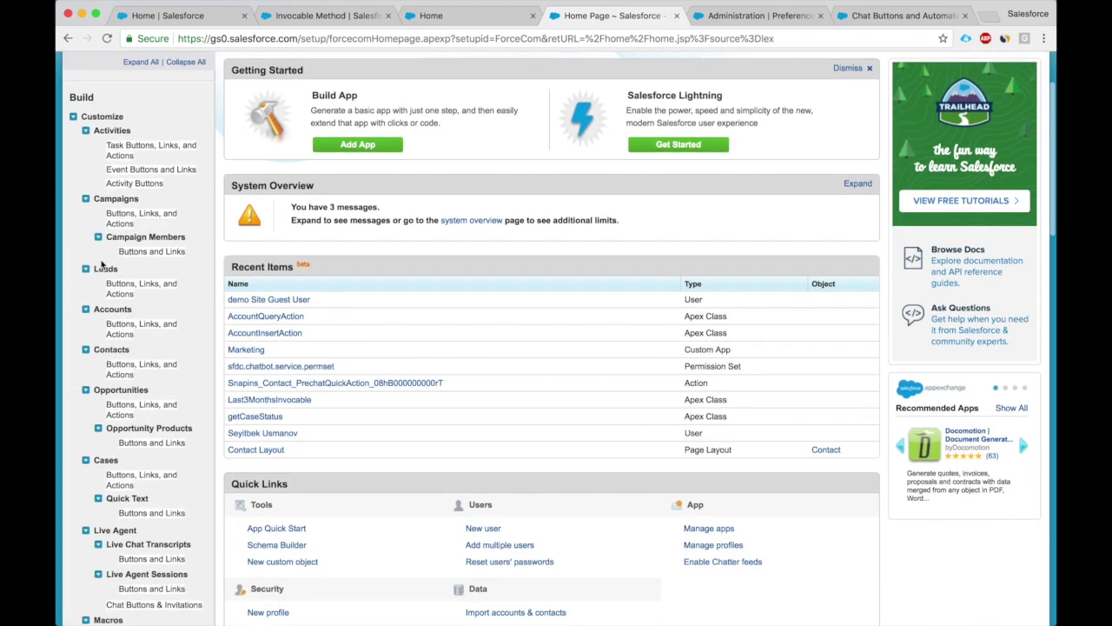
{"action": "scroll", "coordinate": [103, 265], "scroll_direction": "down", "scroll_amount": 2}
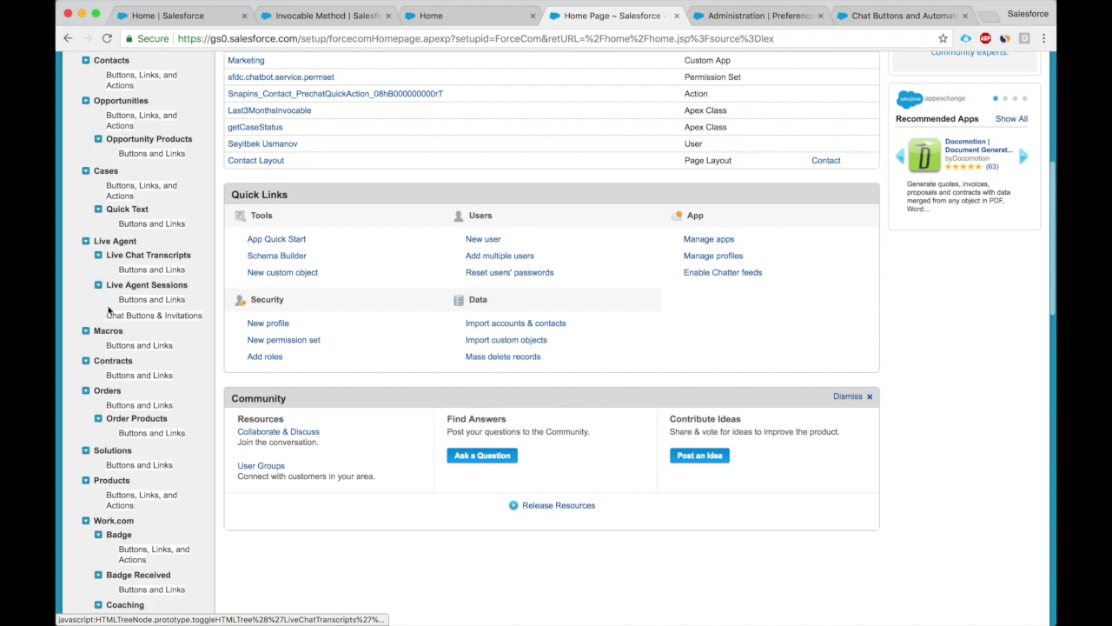
{"action": "scroll", "coordinate": [104, 278], "scroll_direction": "up", "scroll_amount": 9}
{"action": "scroll", "coordinate": [109, 311], "scroll_direction": "down", "scroll_amount": 15}
{"action": "scroll", "coordinate": [108, 311], "scroll_direction": "down", "scroll_amount": 5}
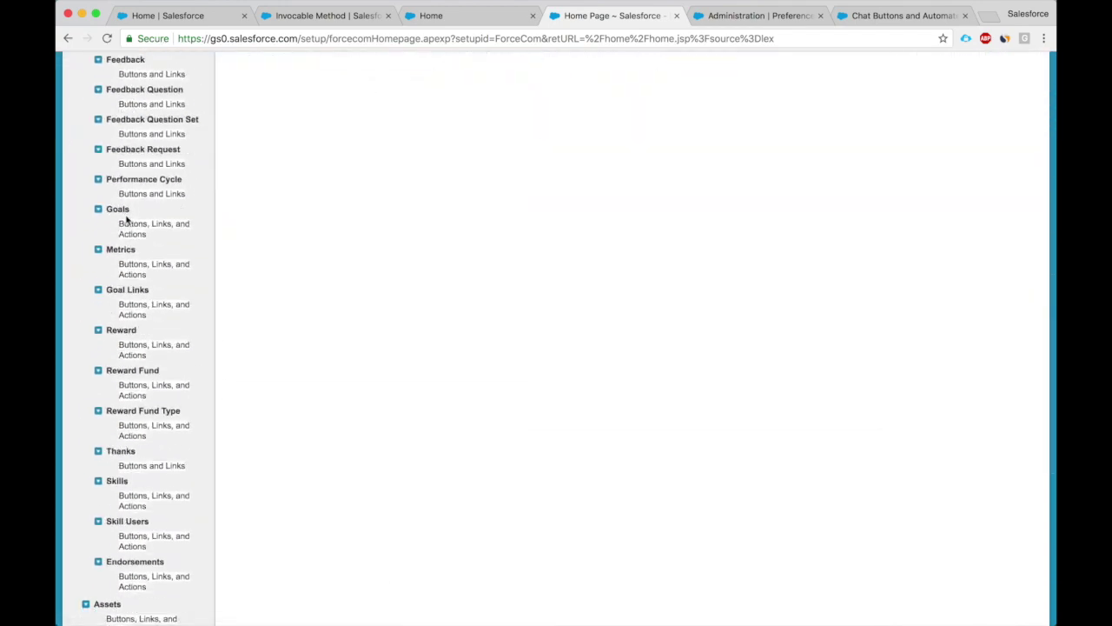
{"action": "scroll", "coordinate": [127, 256], "scroll_direction": "up", "scroll_amount": 8}
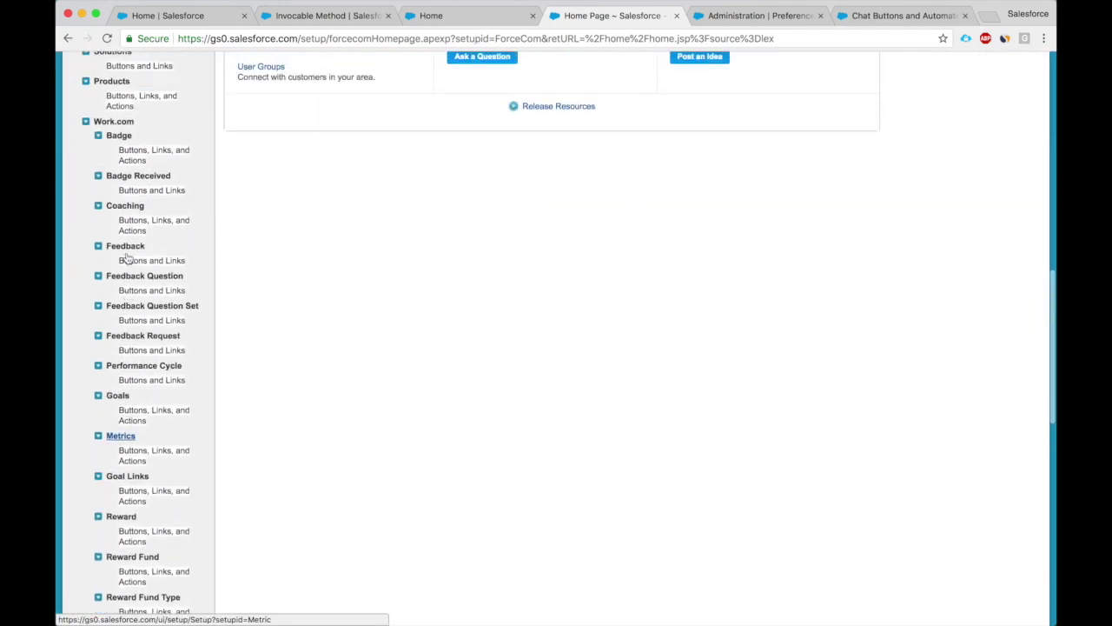
{"action": "scroll", "coordinate": [127, 257], "scroll_direction": "up", "scroll_amount": 3}
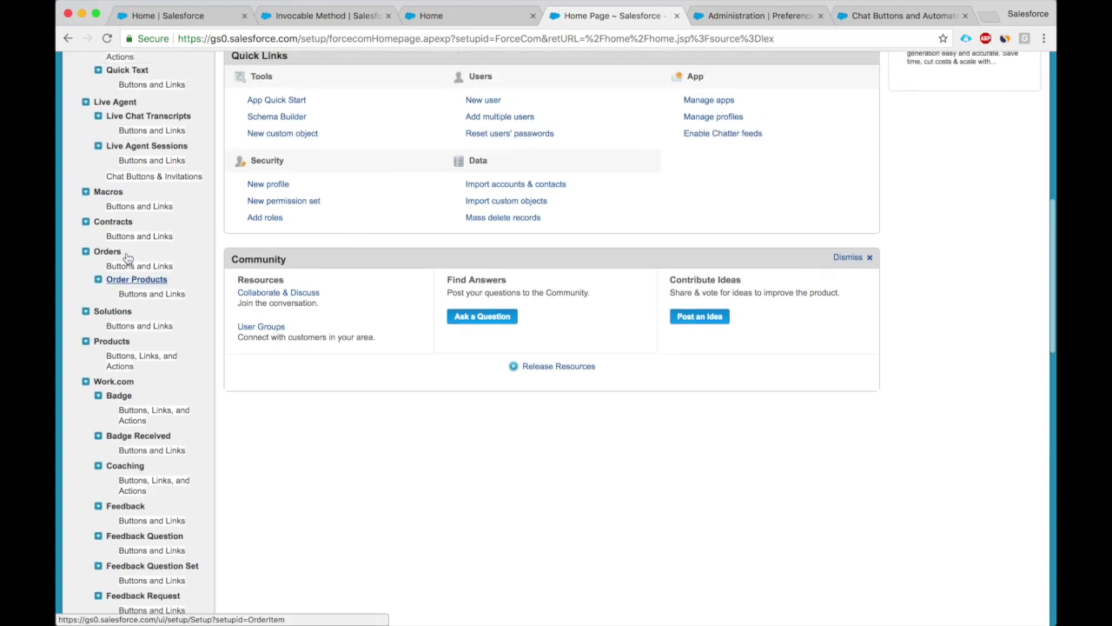
{"action": "left_click", "coordinate": [153, 177]}
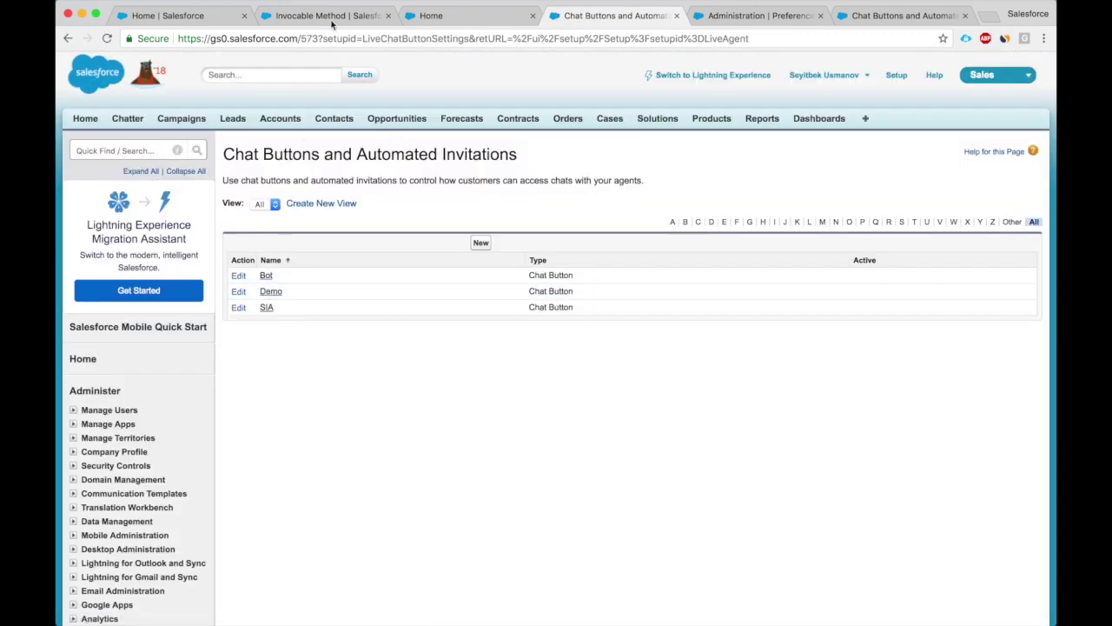
{"action": "left_click", "coordinate": [300, 16]}
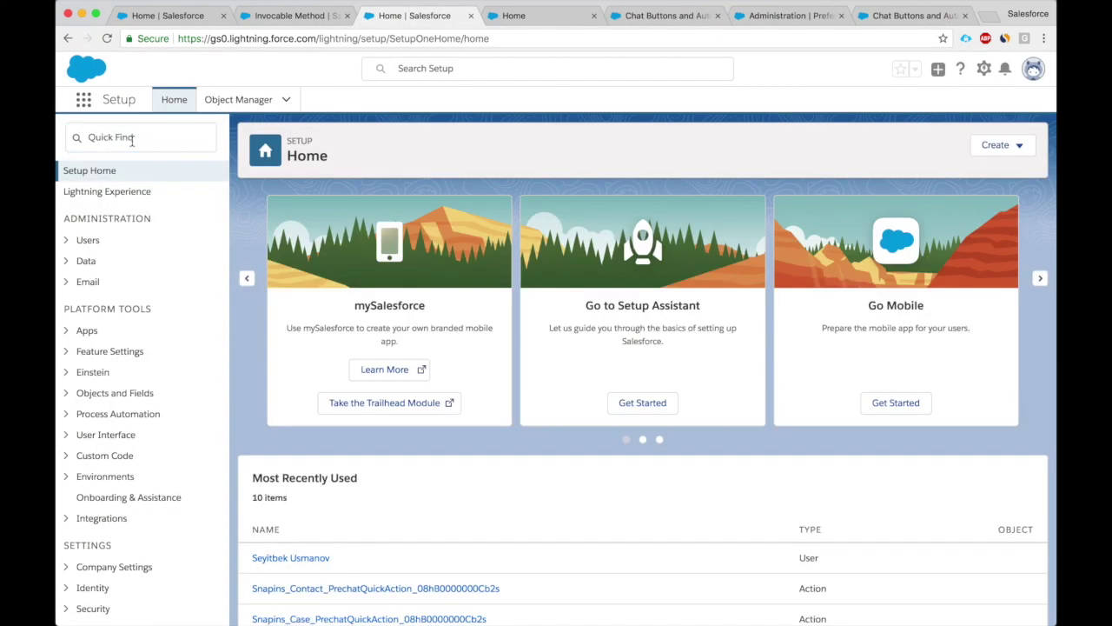
Step: Find Snap-ins in Setup and view the May 27 Demo deployment's Live Agent settings
{"action": "left_click", "coordinate": [132, 140]}
{"action": "type", "text": "snap"}
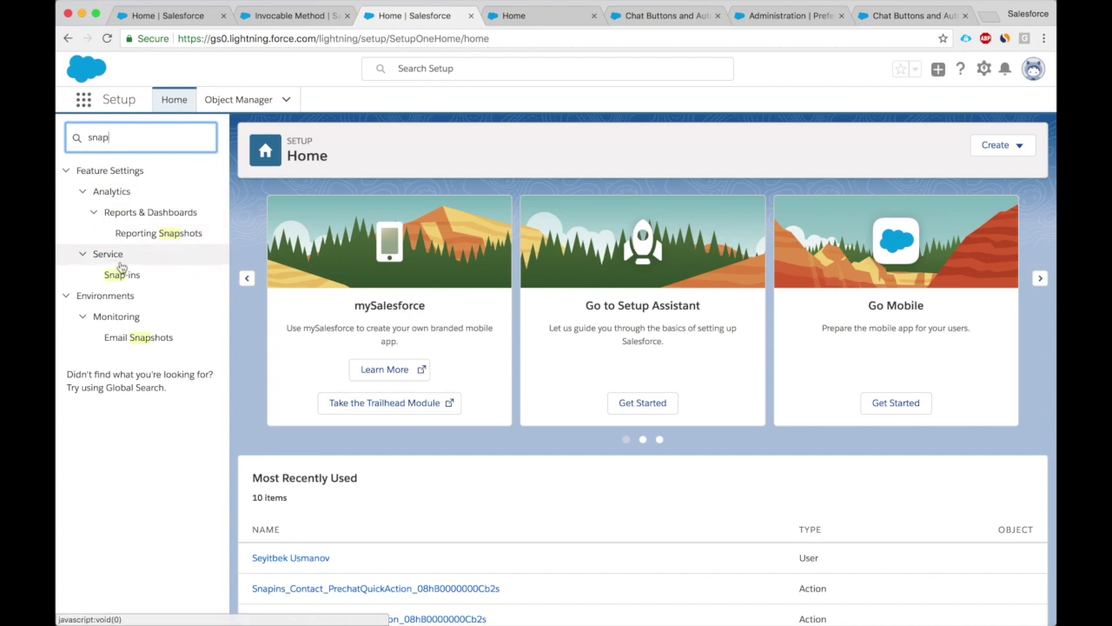
{"action": "left_click", "coordinate": [122, 277]}
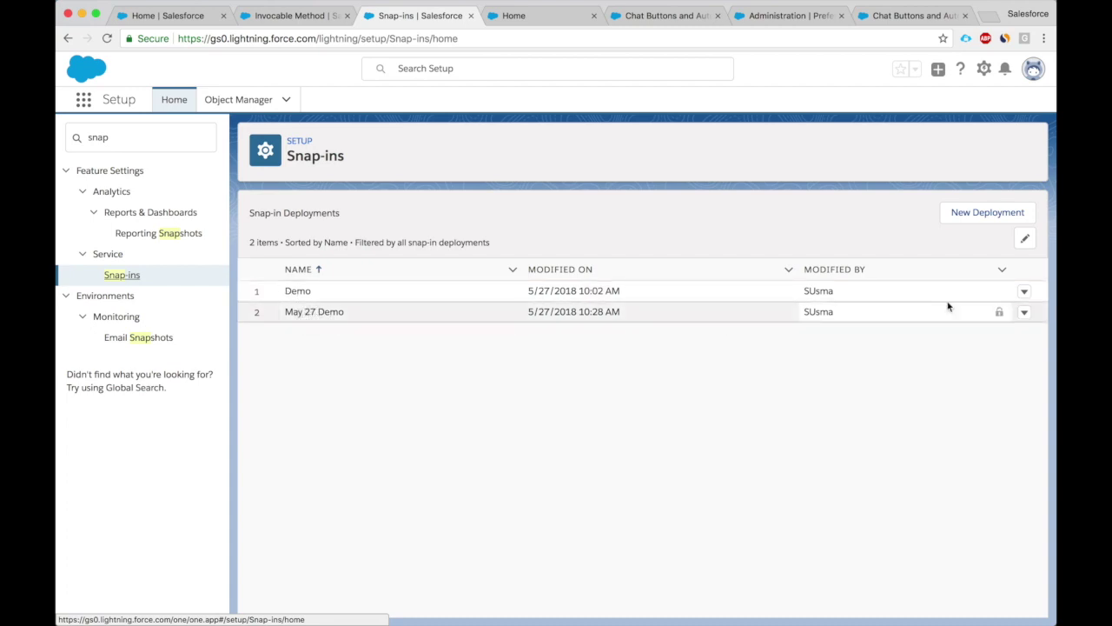
{"action": "left_click", "coordinate": [1025, 312]}
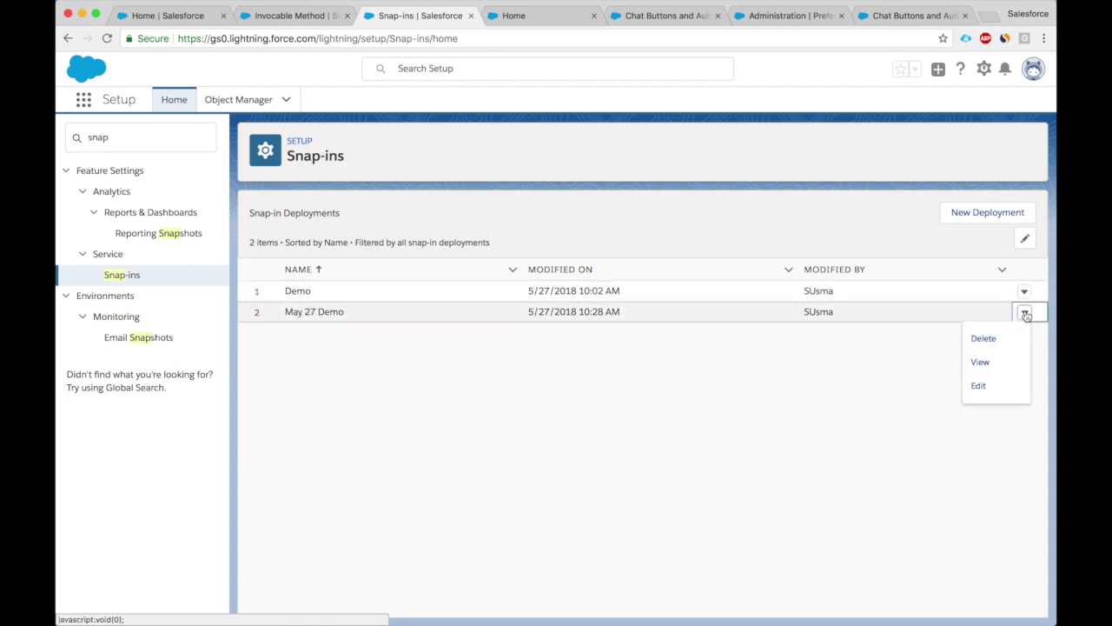
{"action": "left_click", "coordinate": [982, 363]}
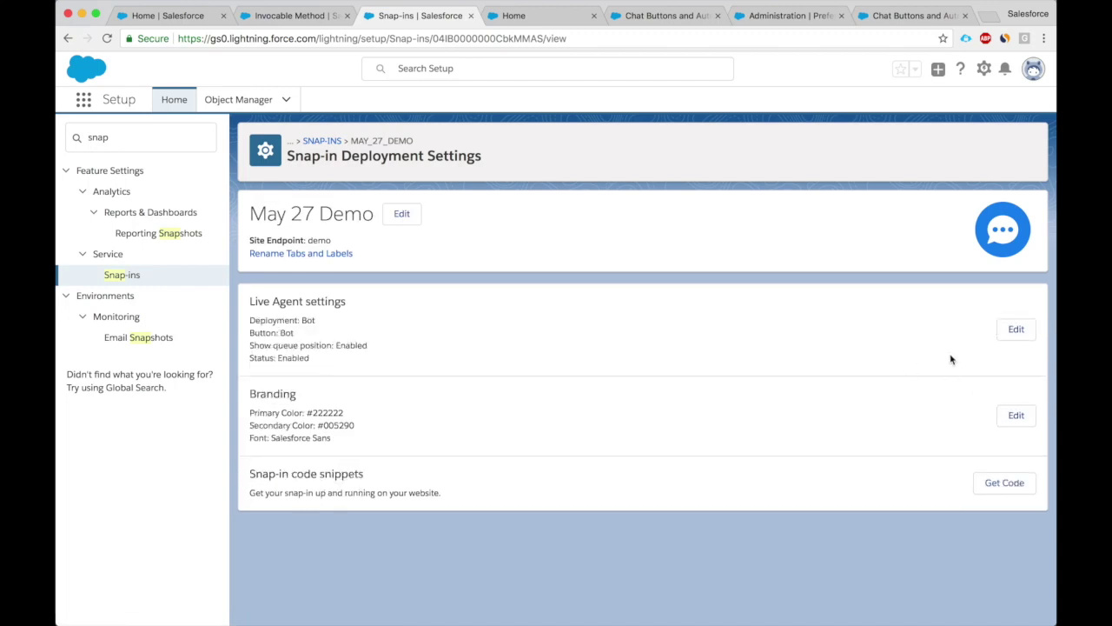
{"action": "left_click", "coordinate": [1016, 329]}
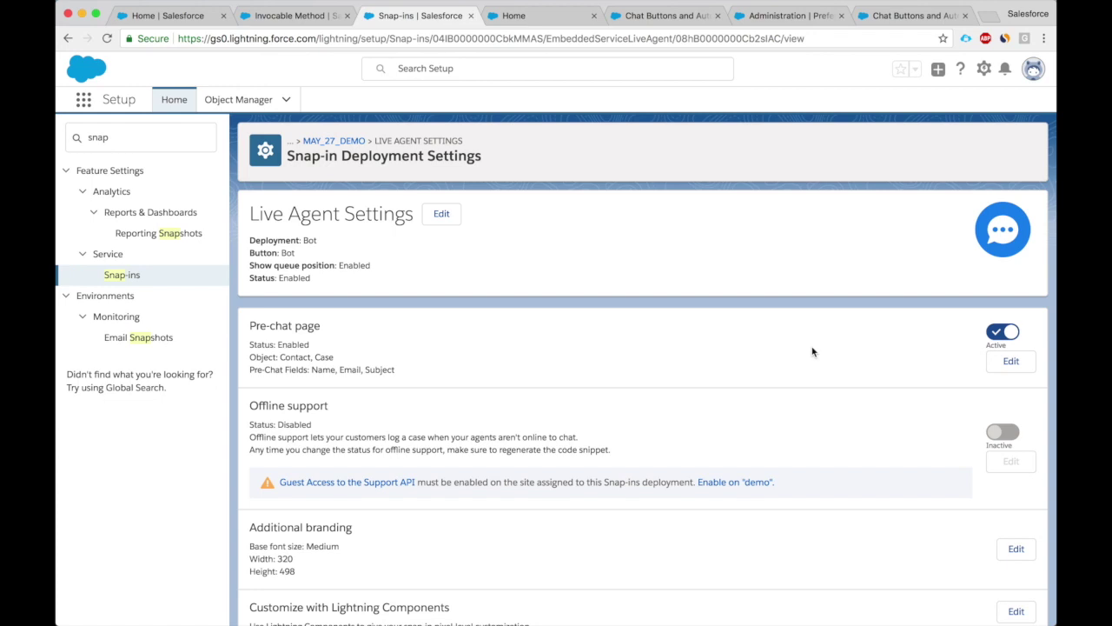
Step: Review the Live Agent settings (Bot deployment, Bot button) and start editing them
{"action": "scroll", "coordinate": [810, 352], "scroll_direction": "down", "scroll_amount": 1}
{"action": "scroll", "coordinate": [815, 352], "scroll_direction": "up", "scroll_amount": 1}
{"action": "scroll", "coordinate": [917, 411], "scroll_direction": "down", "scroll_amount": 2}
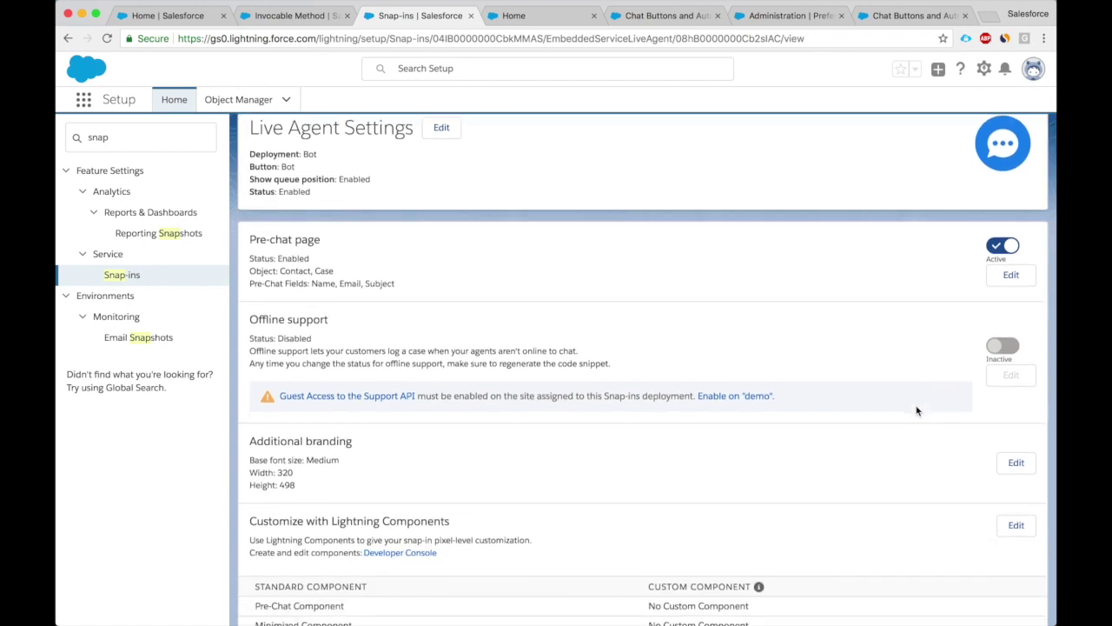
{"action": "scroll", "coordinate": [917, 411], "scroll_direction": "down", "scroll_amount": 1}
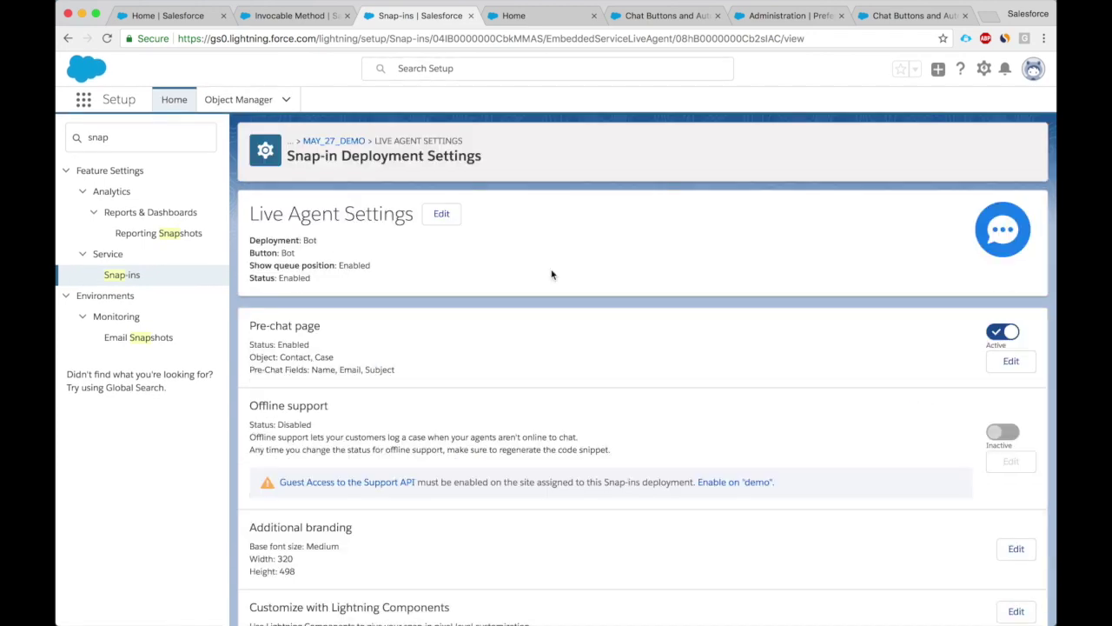
{"action": "left_click", "coordinate": [441, 214]}
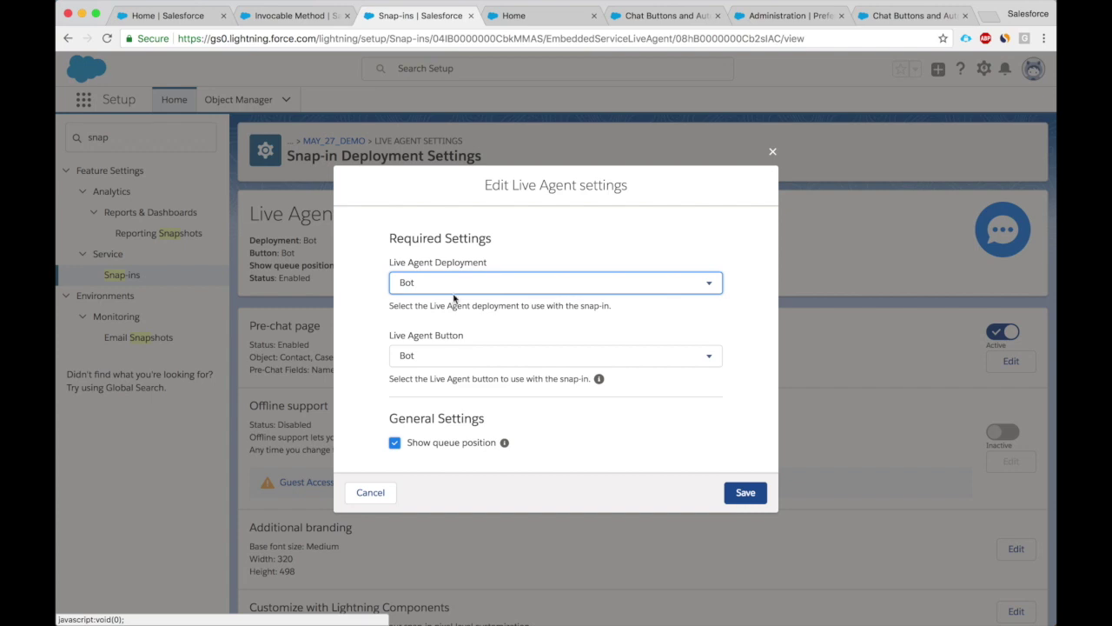
{"action": "left_click", "coordinate": [518, 18]}
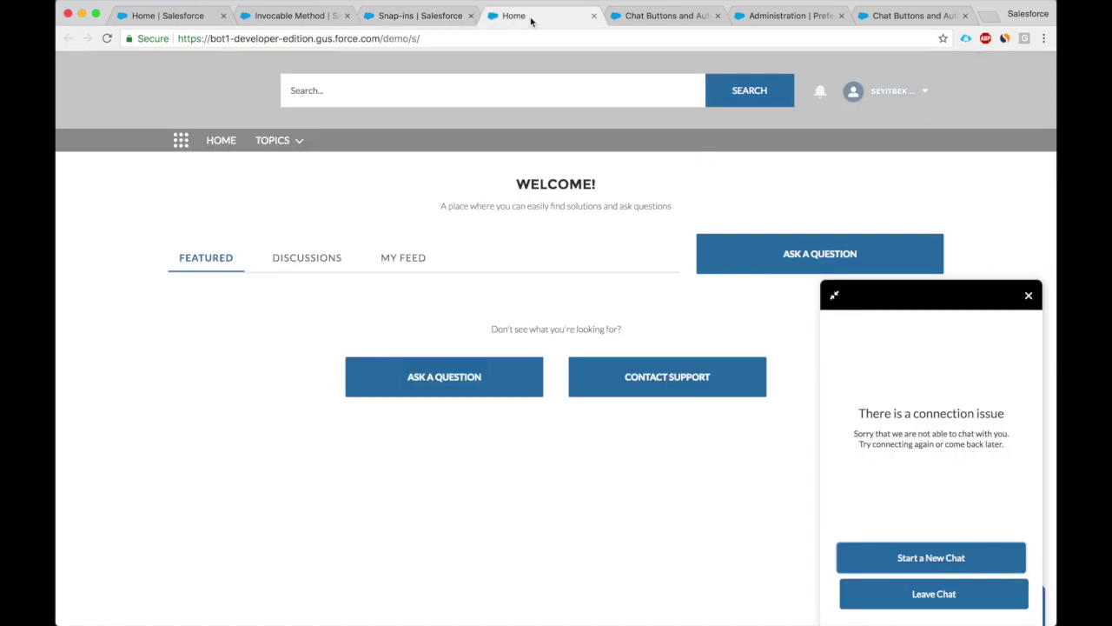
Step: Open the Bot chat button's details in setup and start editing it
{"action": "left_click", "coordinate": [677, 16]}
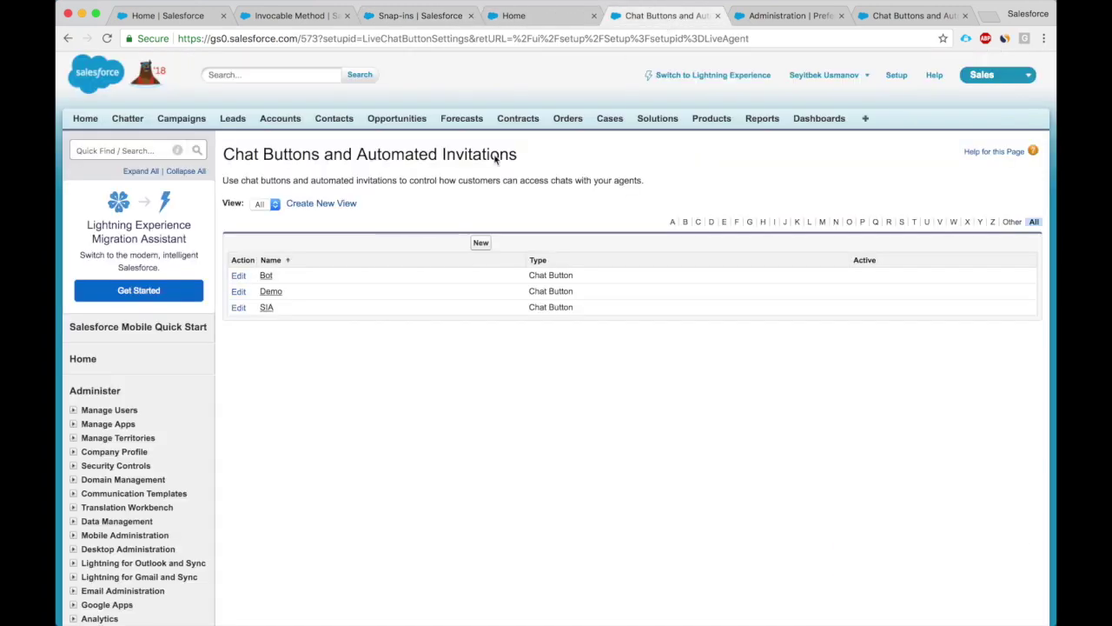
{"action": "left_click", "coordinate": [266, 276]}
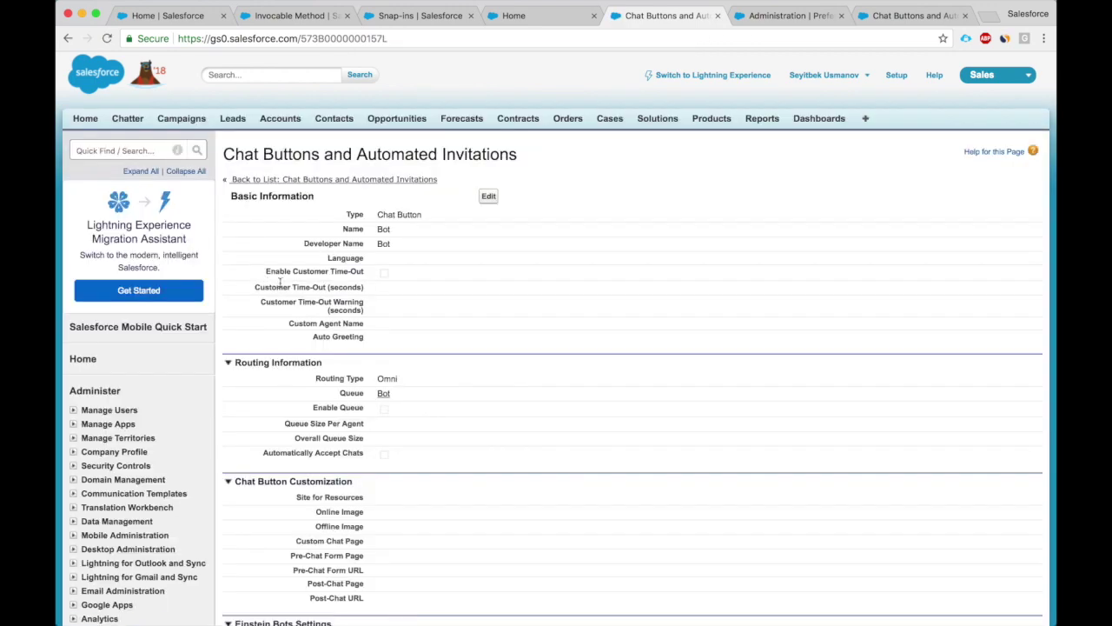
{"action": "scroll", "coordinate": [325, 290], "scroll_direction": "down", "scroll_amount": 5}
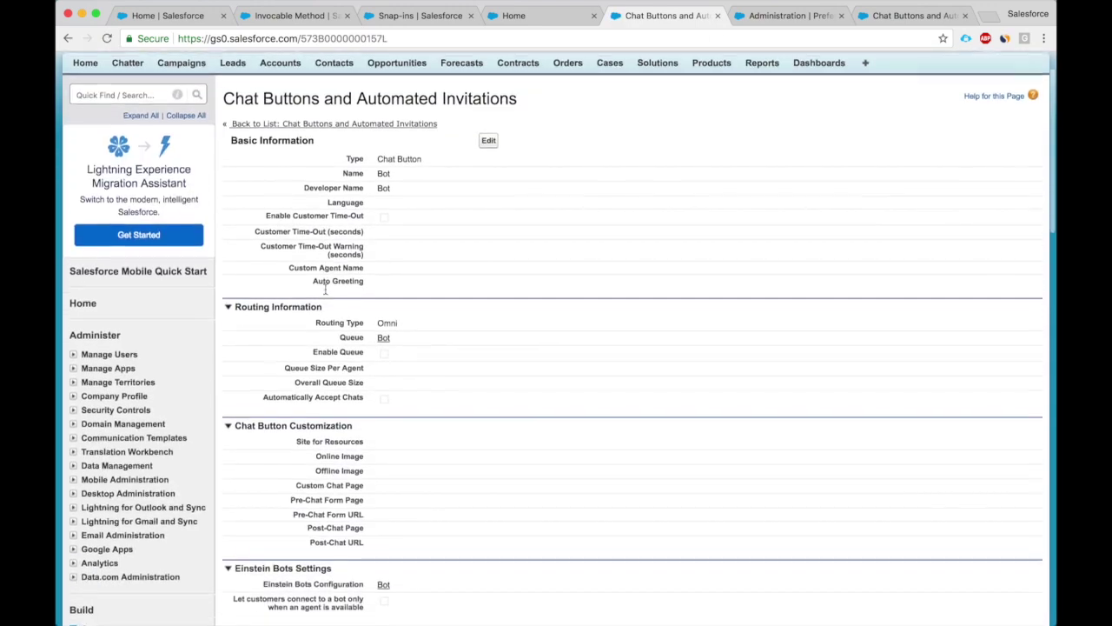
{"action": "scroll", "coordinate": [325, 290], "scroll_direction": "up", "scroll_amount": 1}
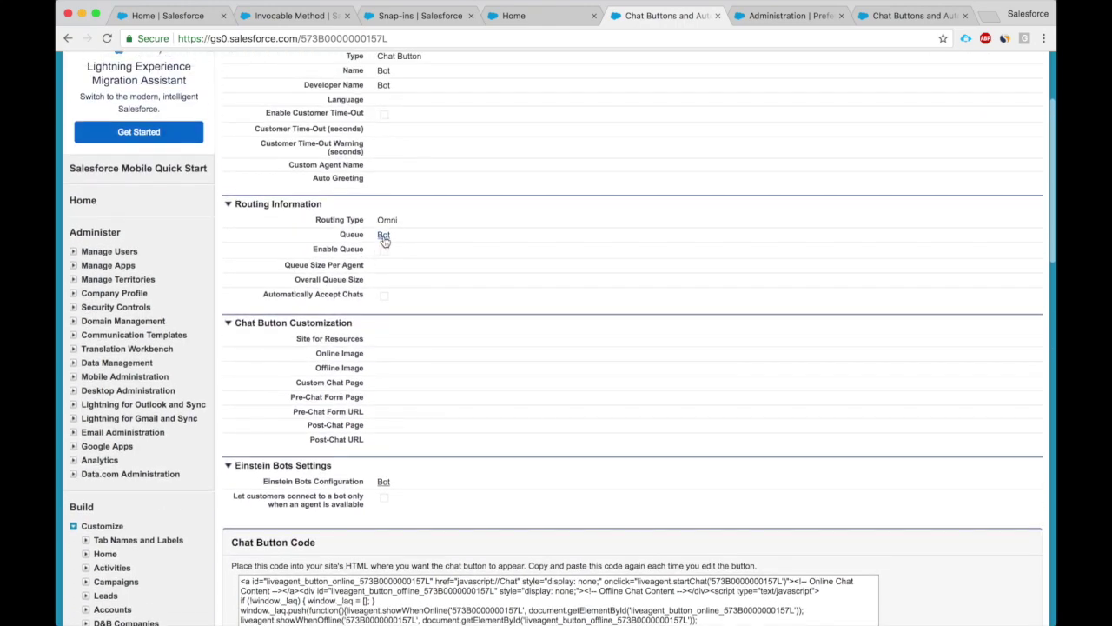
{"action": "scroll", "coordinate": [385, 241], "scroll_direction": "up", "scroll_amount": 8}
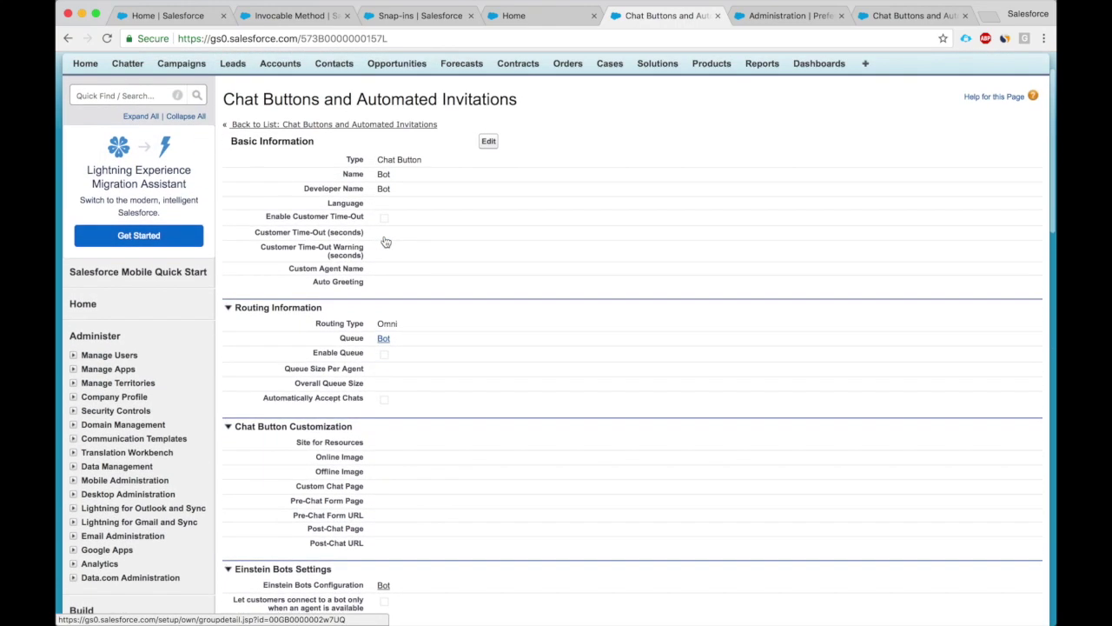
{"action": "left_click", "coordinate": [490, 142]}
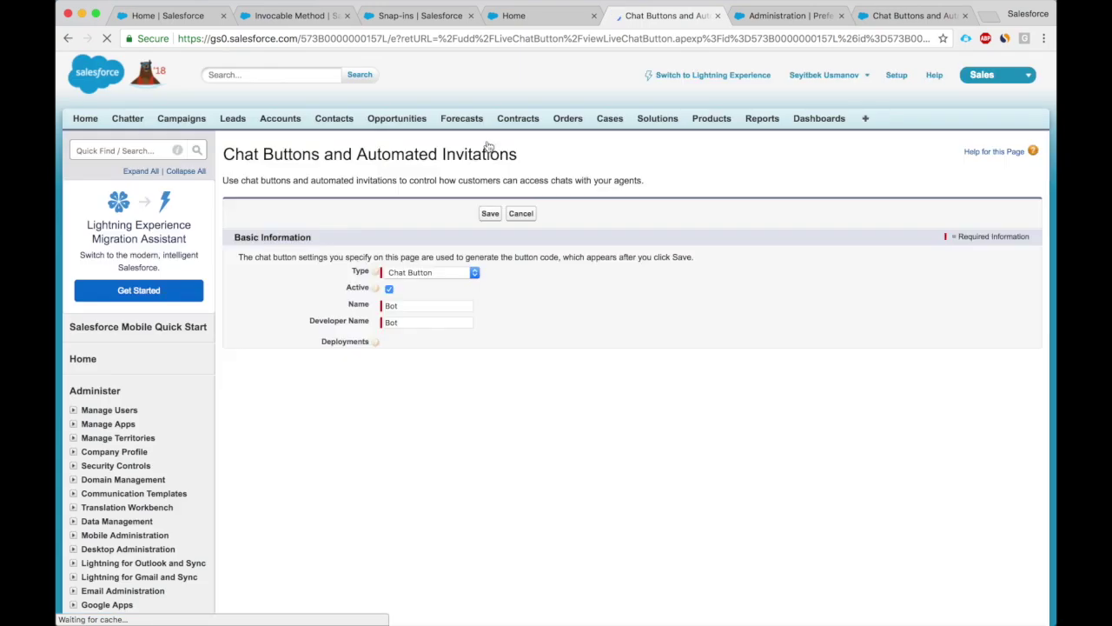
Step: Clear the Einstein Bots Configuration field and save the Bot chat button
{"action": "scroll", "coordinate": [435, 408], "scroll_direction": "down", "scroll_amount": 10}
{"action": "double_click", "coordinate": [437, 392]}
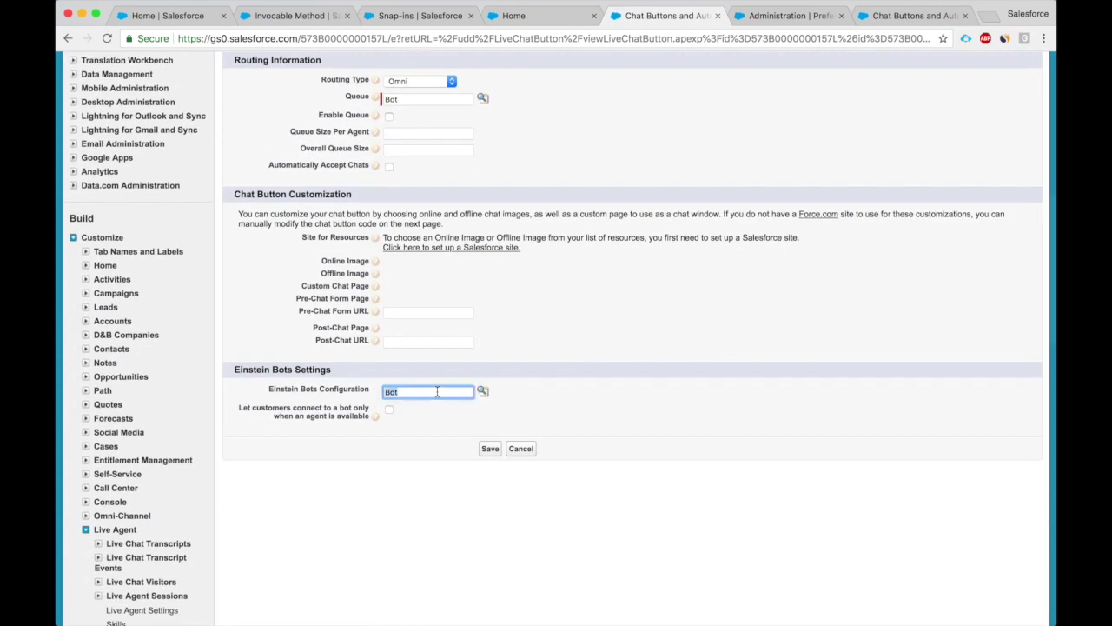
{"action": "key", "text": "BackSpace"}
{"action": "left_click", "coordinate": [322, 392]}
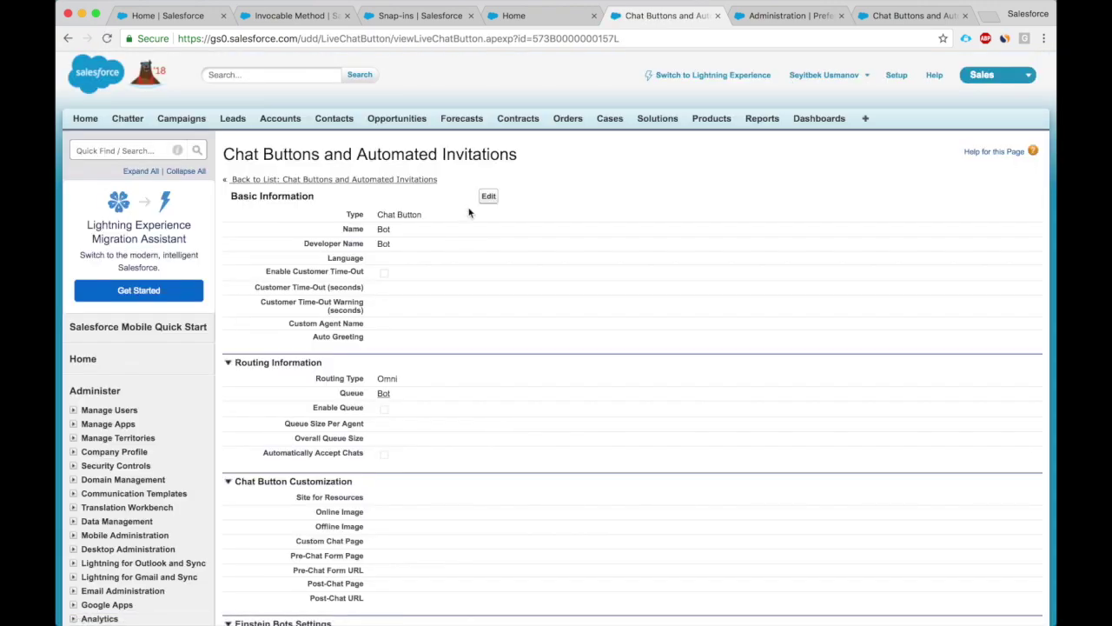
{"action": "scroll", "coordinate": [461, 415], "scroll_direction": "down", "scroll_amount": 5}
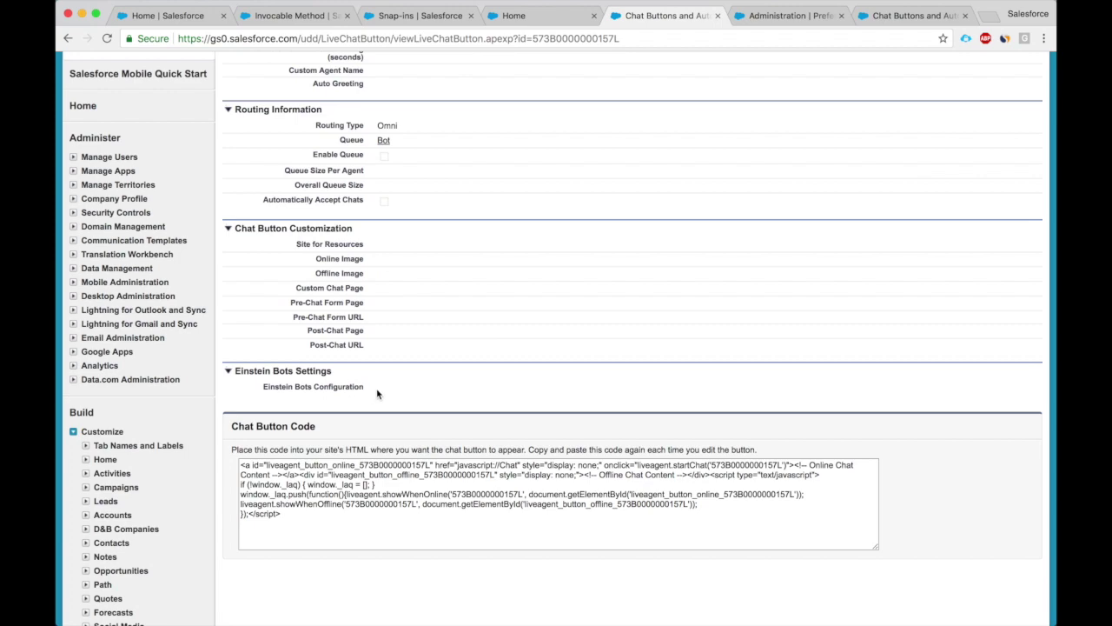
{"action": "scroll", "coordinate": [377, 394], "scroll_direction": "up", "scroll_amount": 5}
{"action": "scroll", "coordinate": [368, 372], "scroll_direction": "down", "scroll_amount": 1}
{"action": "scroll", "coordinate": [367, 372], "scroll_direction": "down", "scroll_amount": 3}
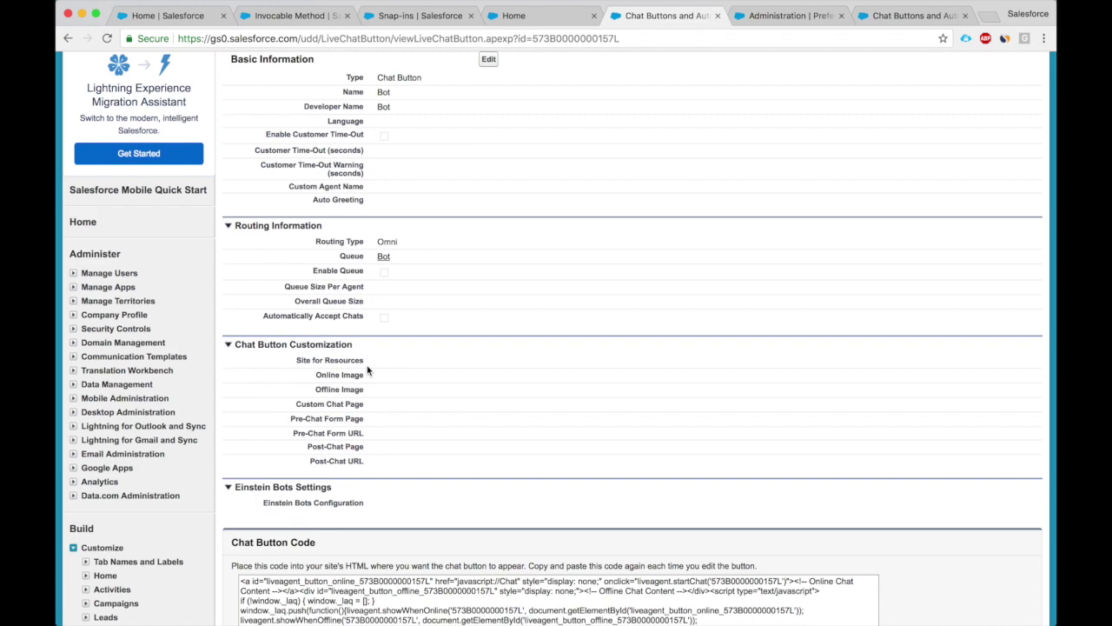
{"action": "scroll", "coordinate": [368, 372], "scroll_direction": "up", "scroll_amount": 2}
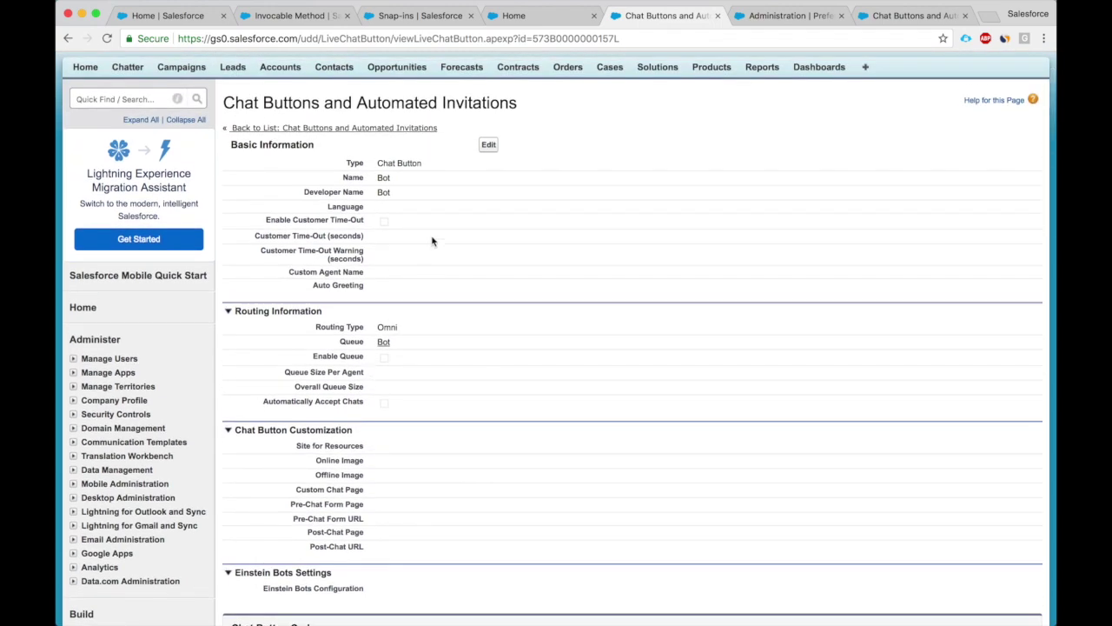
{"action": "left_click", "coordinate": [418, 18]}
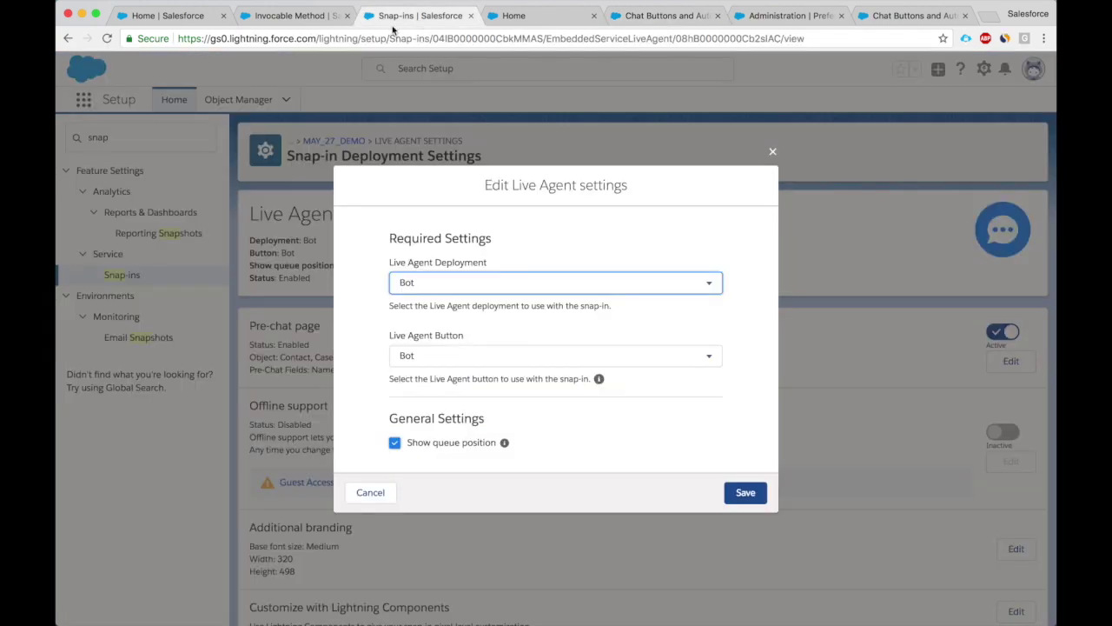
Step: Request a bot chat from the community page via Start Chatting, then go to Sales Home
{"action": "left_click", "coordinate": [300, 16]}
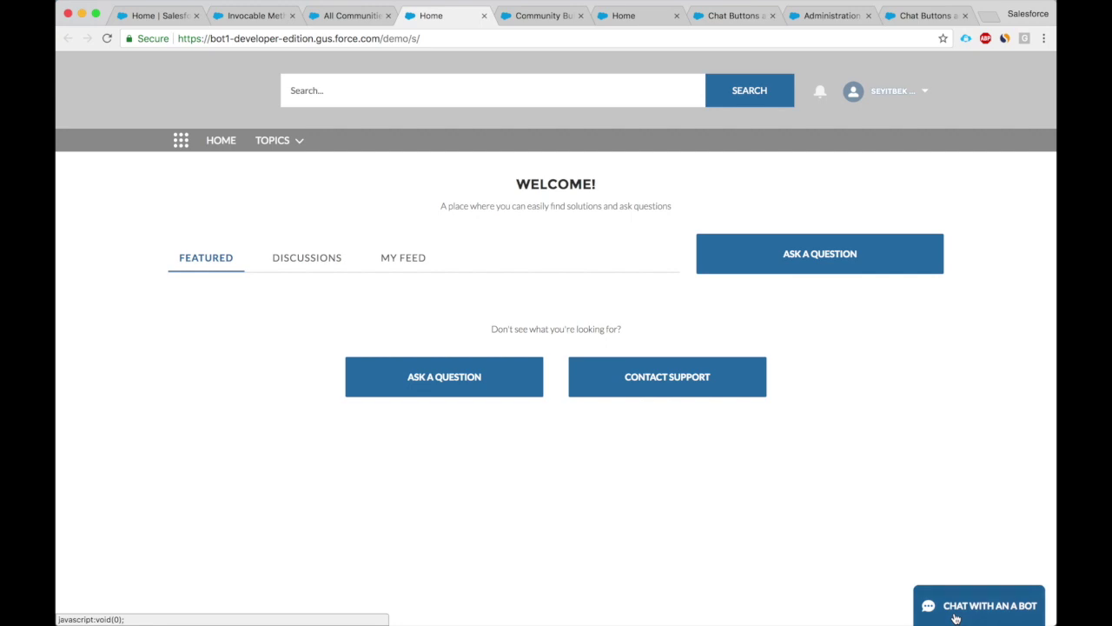
{"action": "left_click", "coordinate": [956, 618]}
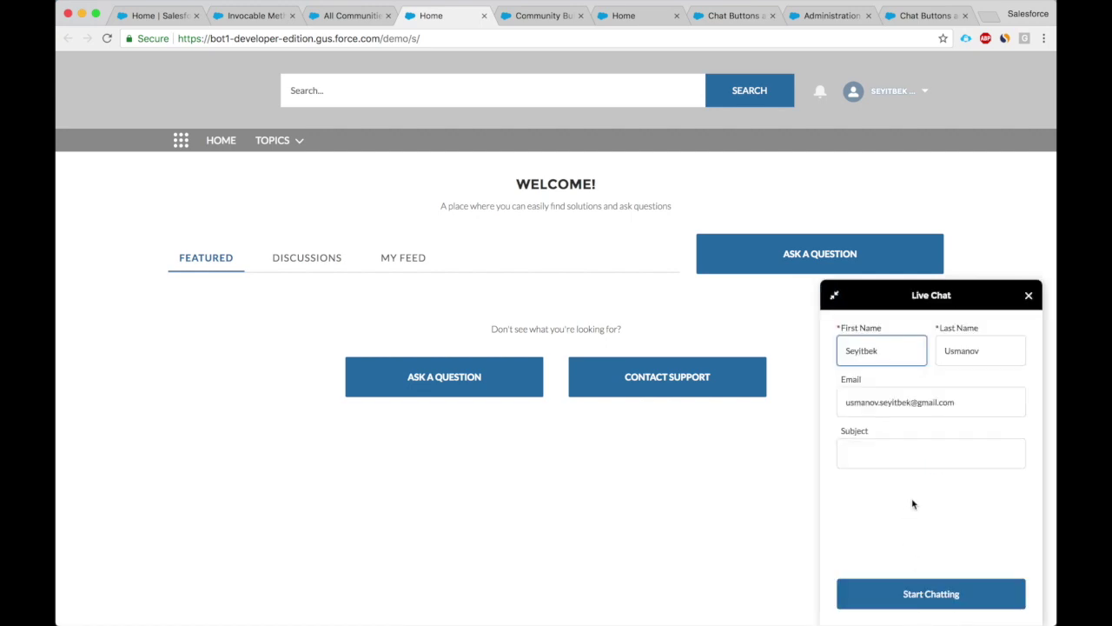
{"action": "left_click", "coordinate": [925, 591]}
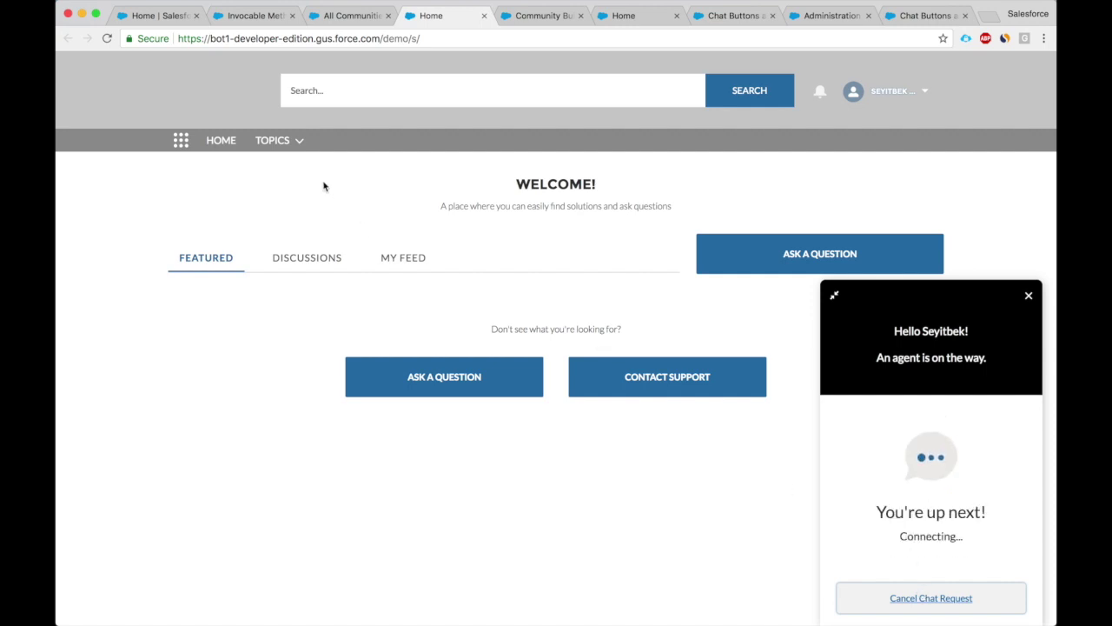
{"action": "left_click", "coordinate": [165, 15]}
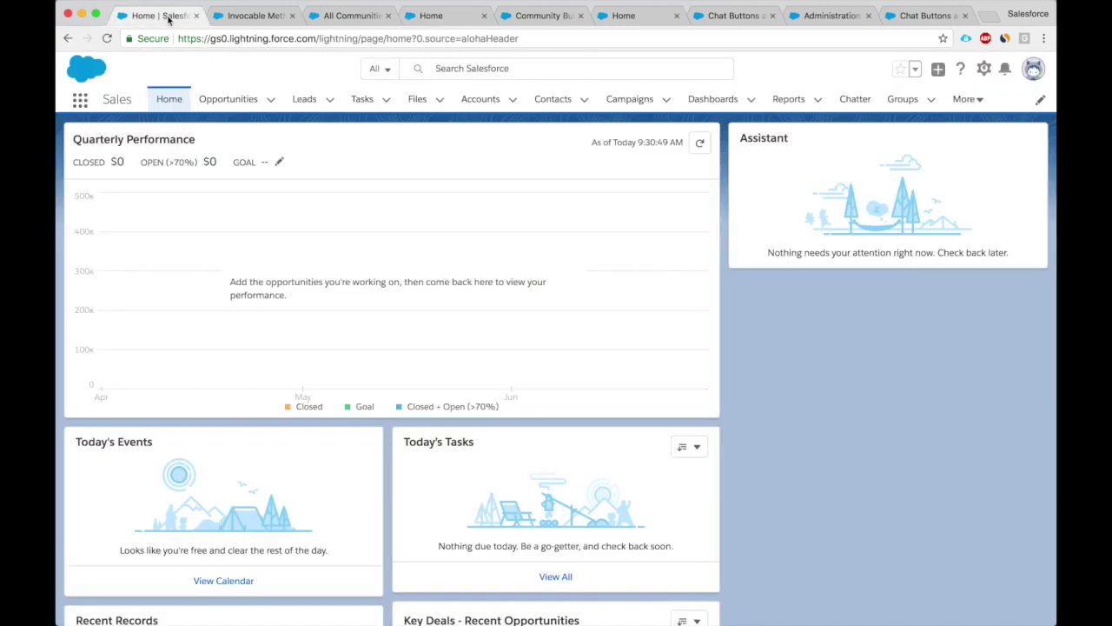
Step: Accept chat 00000083 in Omni-Channel, minimize the panel, and return to the community page
{"action": "left_click", "coordinate": [248, 16]}
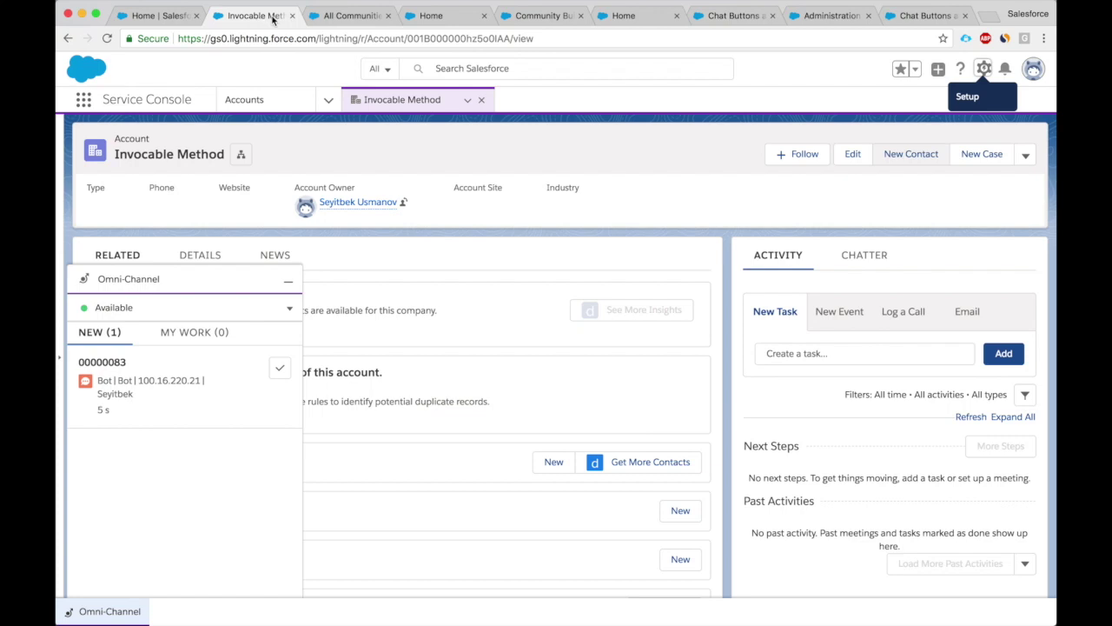
{"action": "left_click", "coordinate": [281, 370]}
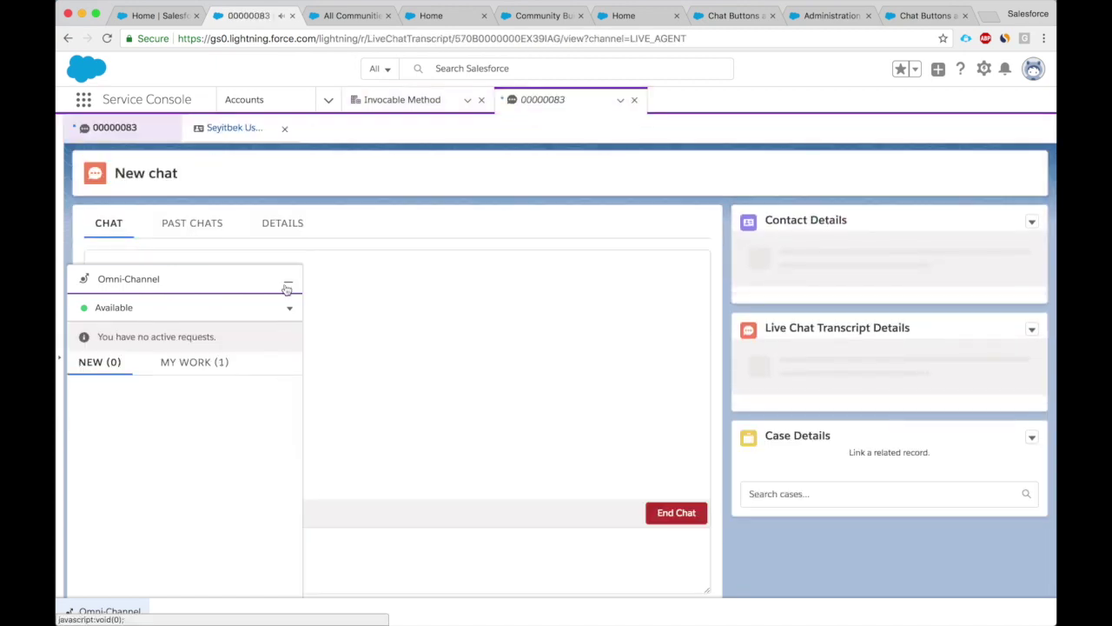
{"action": "left_click", "coordinate": [290, 289]}
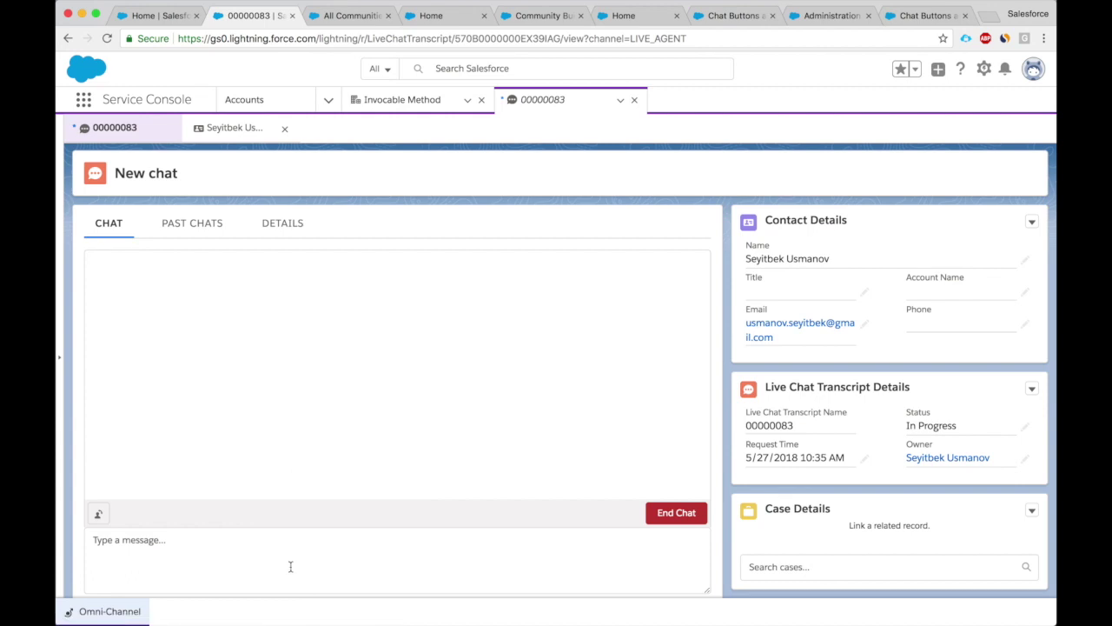
{"action": "left_click", "coordinate": [540, 16]}
{"action": "left_click", "coordinate": [446, 15]}
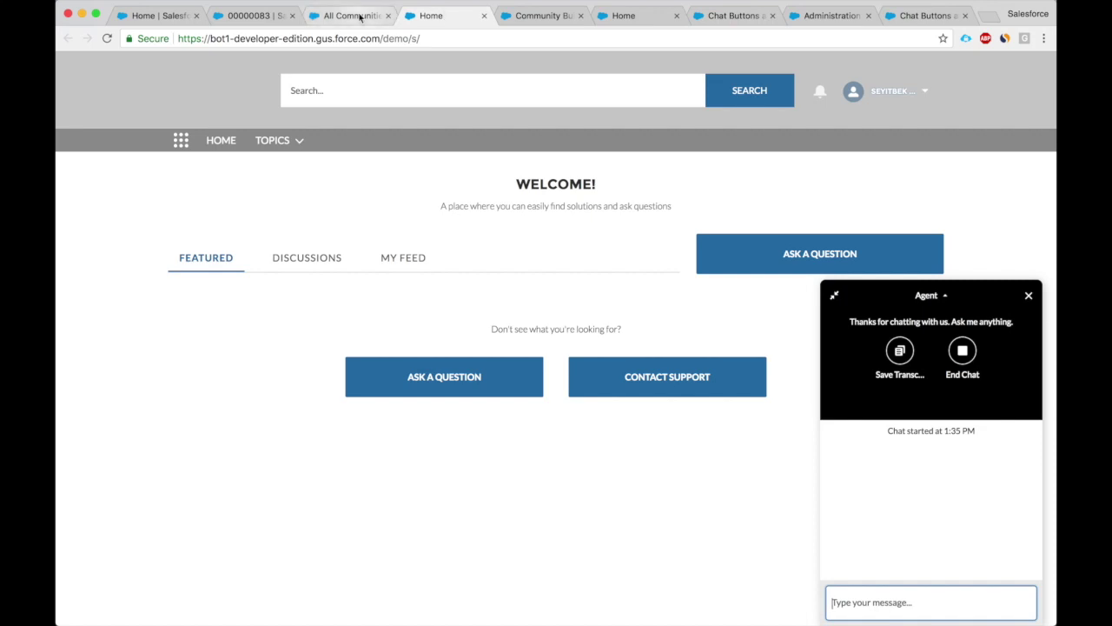
Step: As the customer, send 'Hi', 'I am new sneaker' and 'Hi', then close the chat
{"action": "left_click_drag", "start_coordinate": [393, 21], "coordinate": [366, 23]}
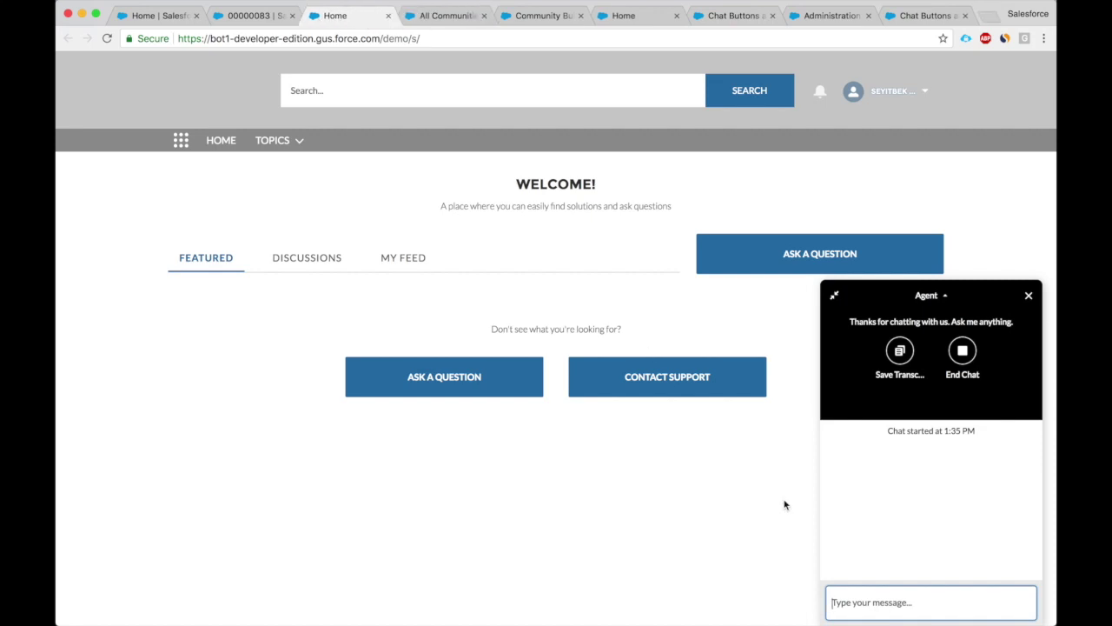
{"action": "type", "text": "Hi"}
{"action": "key", "text": "Return"}
{"action": "type", "text": "I am interested in your refund"}
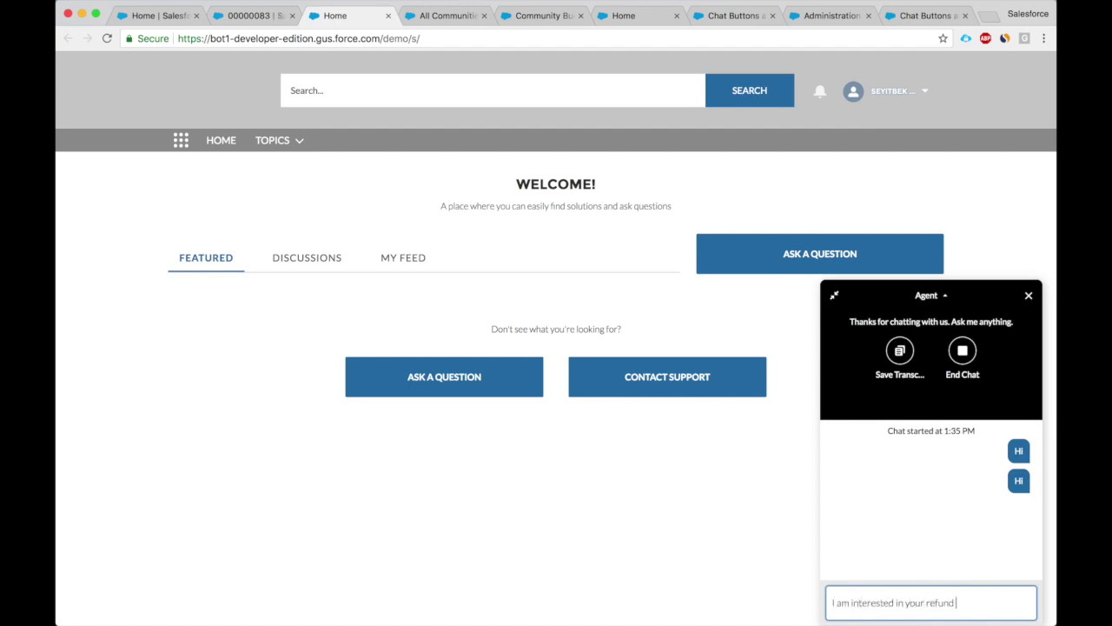
{"action": "type", "text": " new"}
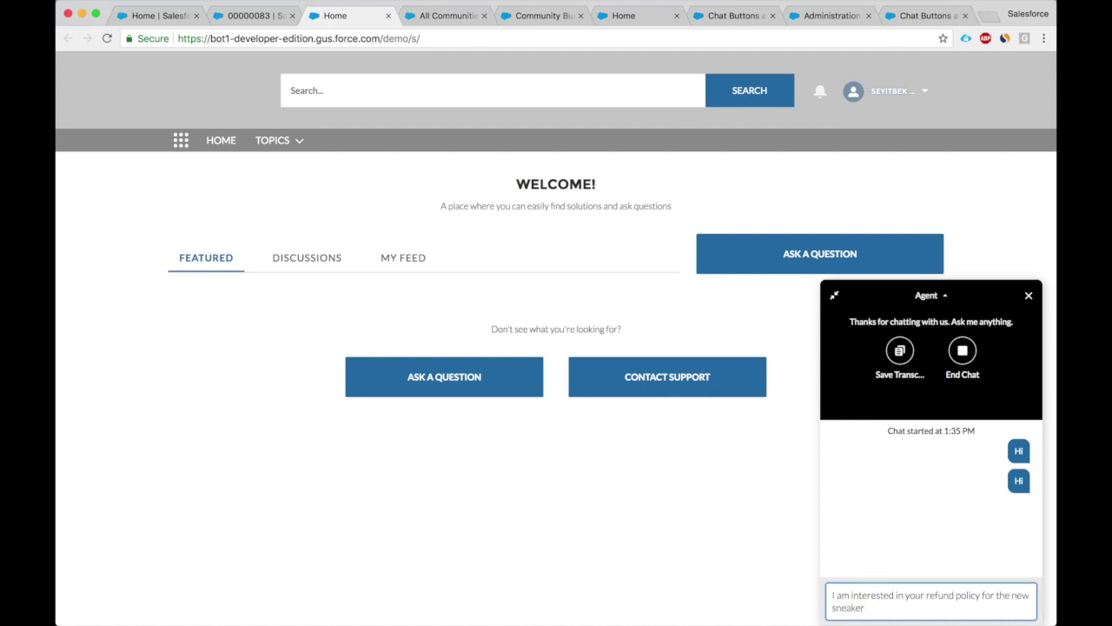
{"action": "type", "text": " sneaker"}
{"action": "key", "text": "Return"}
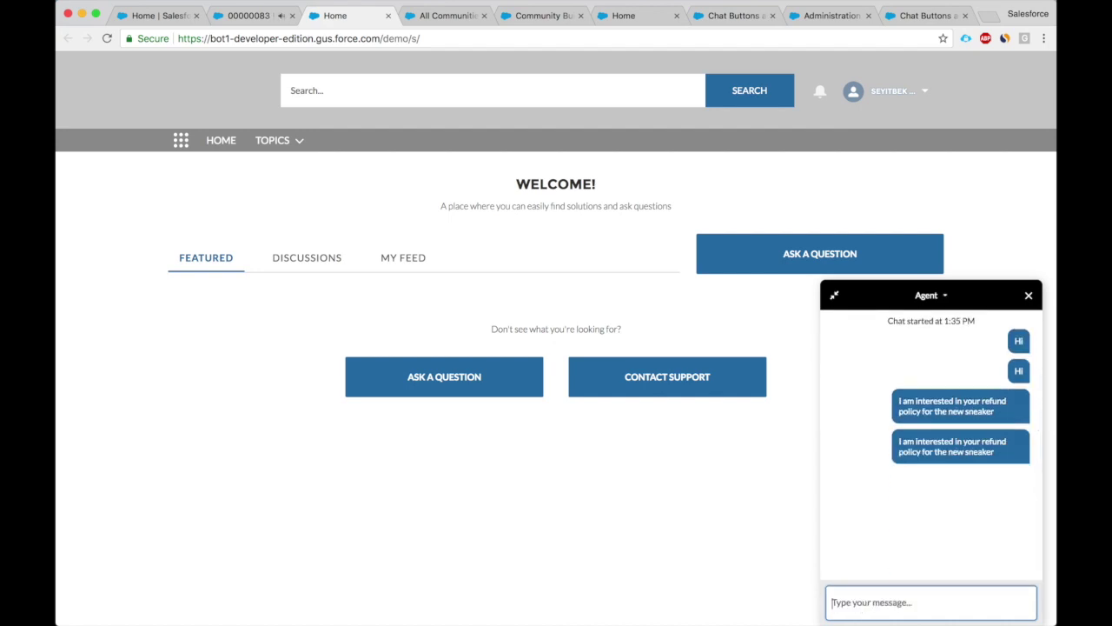
{"action": "type", "text": "Hi"}
{"action": "key", "text": "Return"}
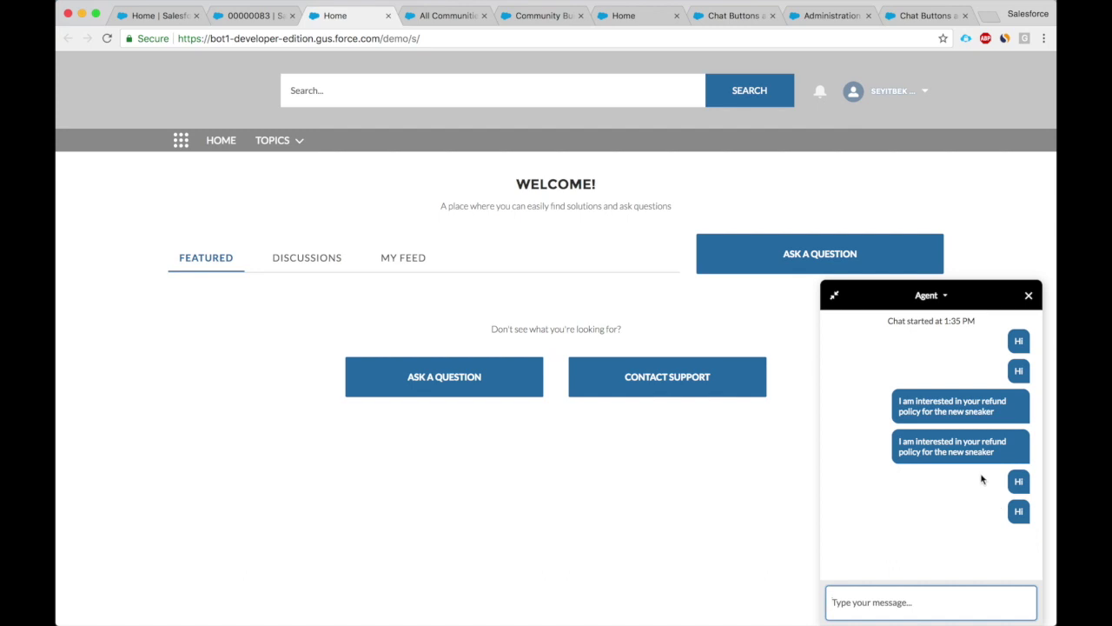
{"action": "left_click", "coordinate": [1029, 296]}
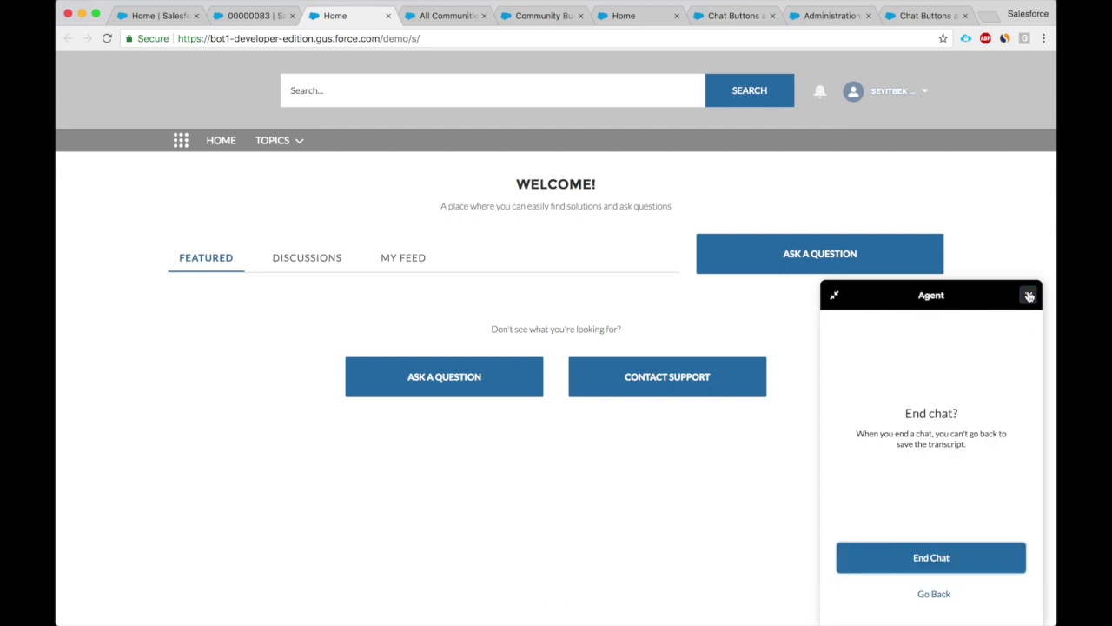
Step: Confirm End Chat, review transcript 00000083 in the console, and open All Communities
{"action": "left_click", "coordinate": [917, 560]}
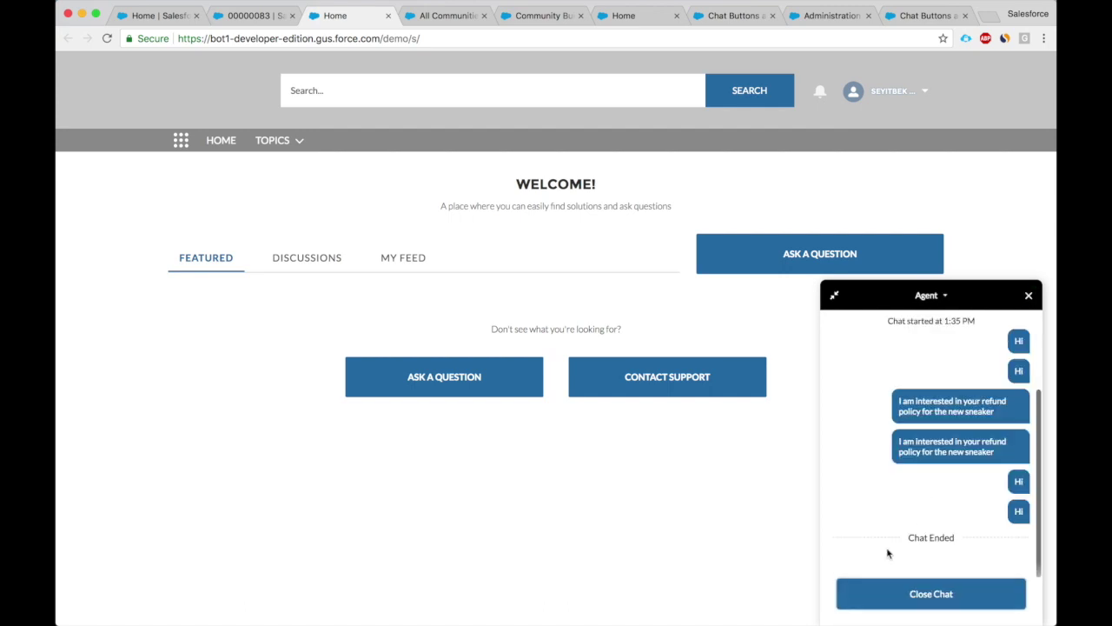
{"action": "left_click", "coordinate": [258, 16]}
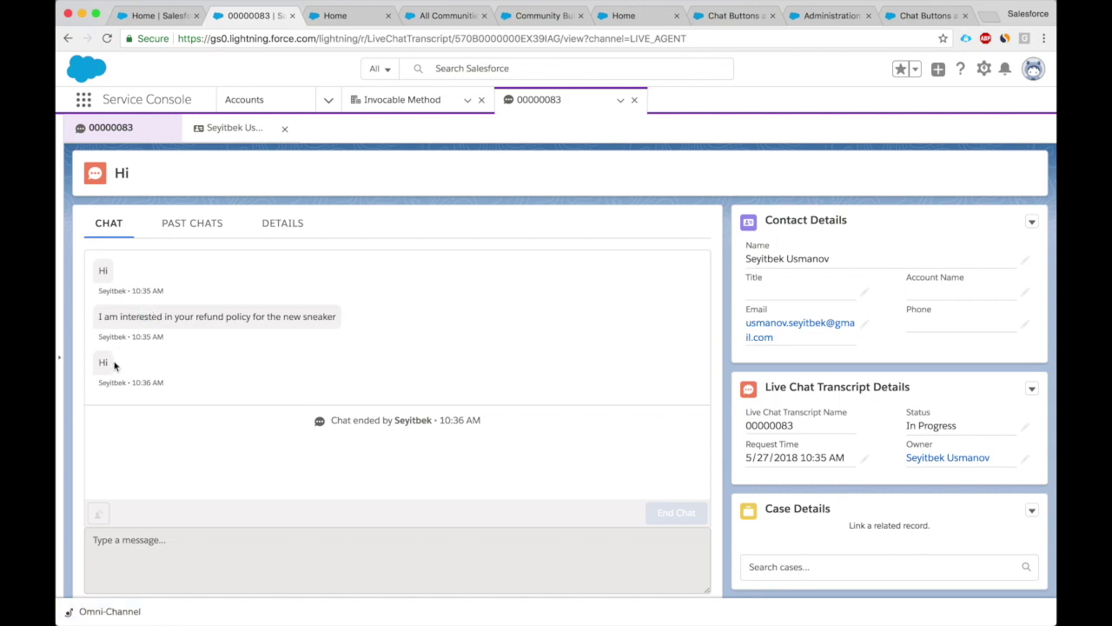
{"action": "scroll", "coordinate": [114, 366], "scroll_direction": "down", "scroll_amount": 1}
{"action": "left_click", "coordinate": [335, 17]}
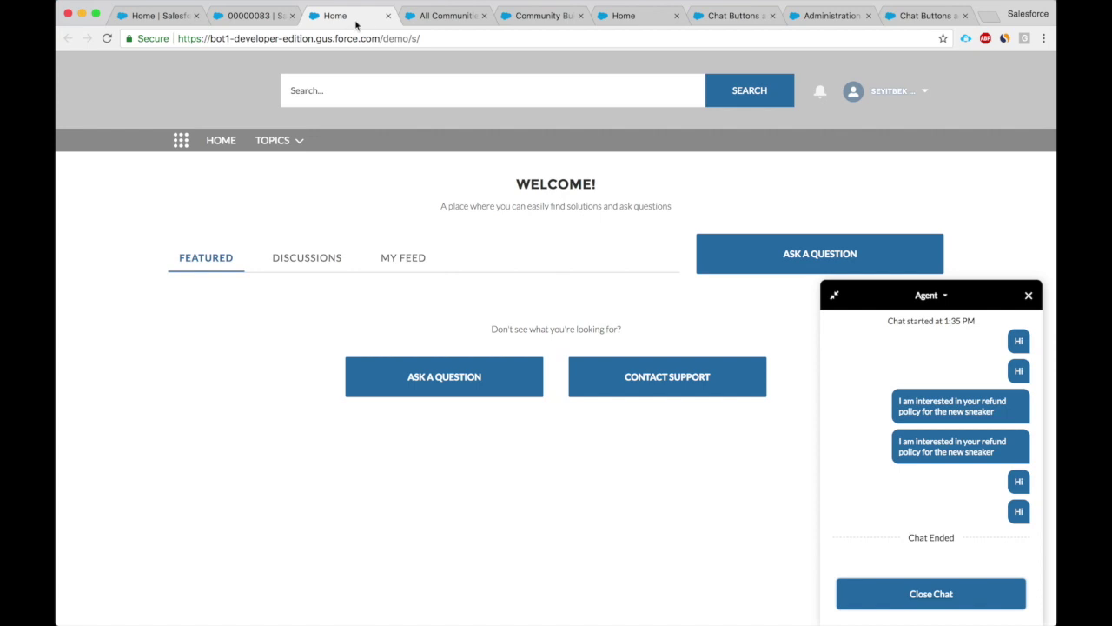
{"action": "left_click", "coordinate": [439, 15]}
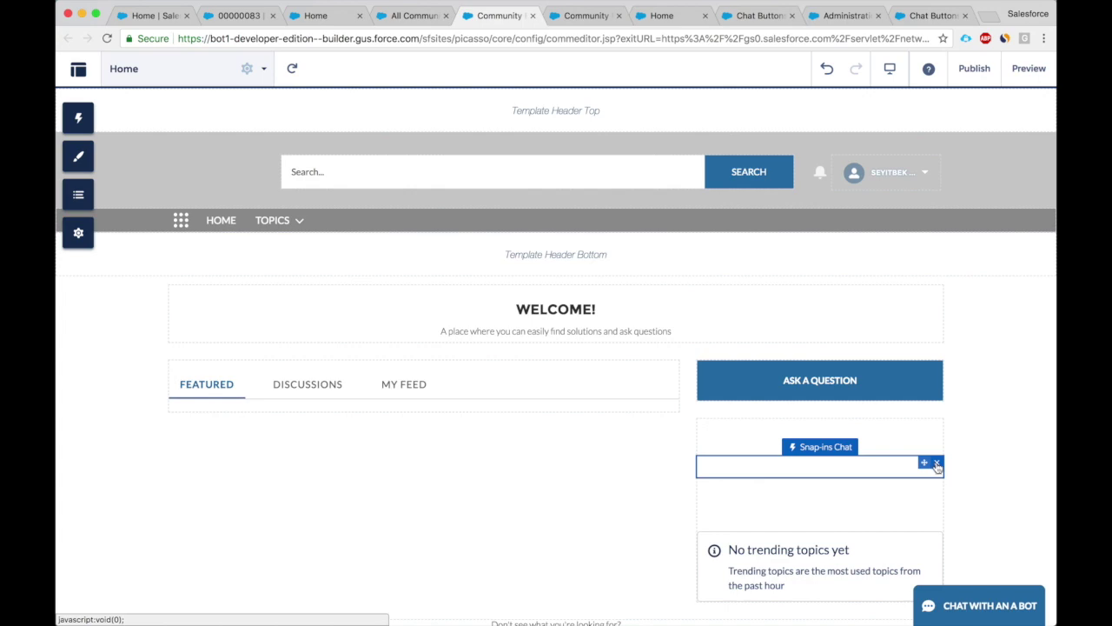
Step: Delete the existing Snap-ins Chat component from the community Home page
{"action": "left_click", "coordinate": [937, 466]}
{"action": "left_click", "coordinate": [683, 234]}
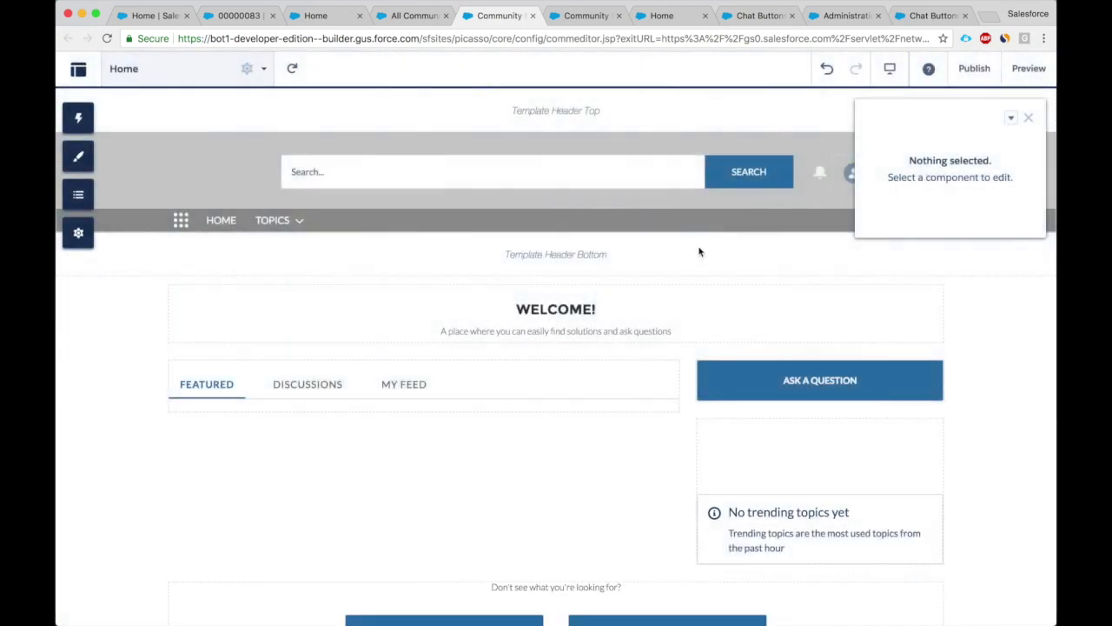
{"action": "left_click", "coordinate": [1027, 117]}
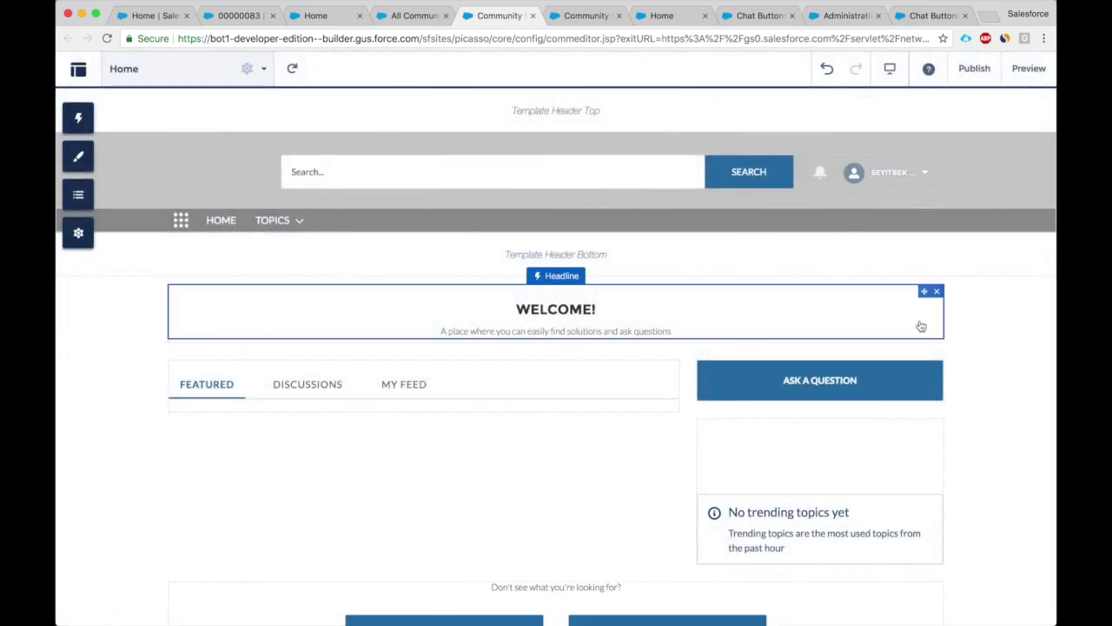
{"action": "scroll", "coordinate": [921, 326], "scroll_direction": "down", "scroll_amount": 2}
{"action": "scroll", "coordinate": [921, 326], "scroll_direction": "up", "scroll_amount": 2}
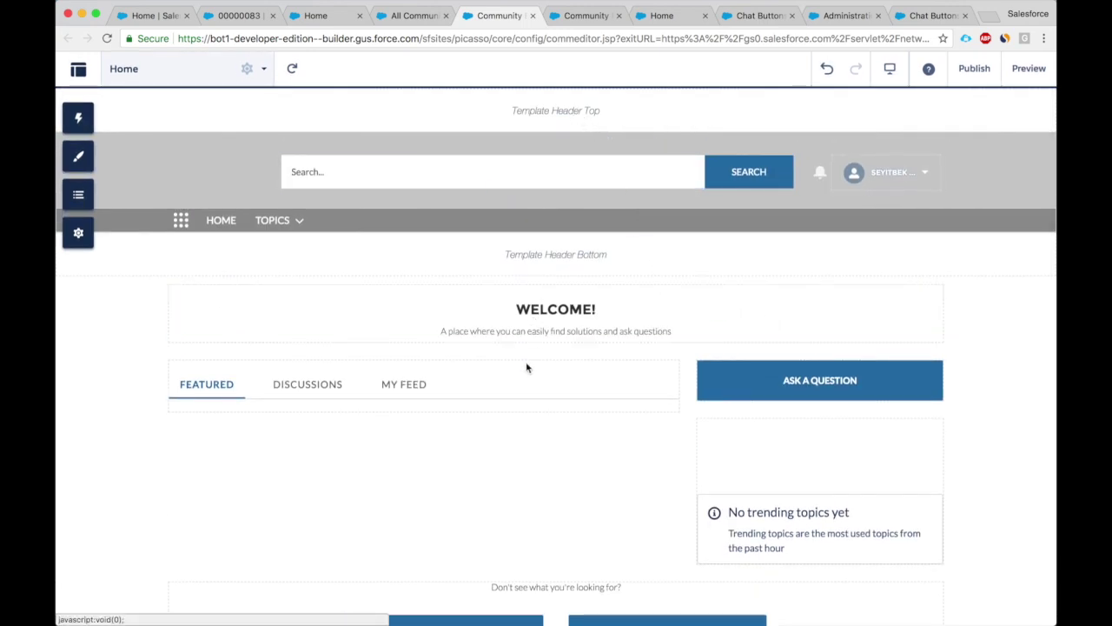
Step: Add Snap-ins Chat above the Welcome headline and remove 'Expert' from its button label
{"action": "left_click", "coordinate": [78, 118]}
{"action": "left_click", "coordinate": [192, 149]}
{"action": "type", "text": "snap"}
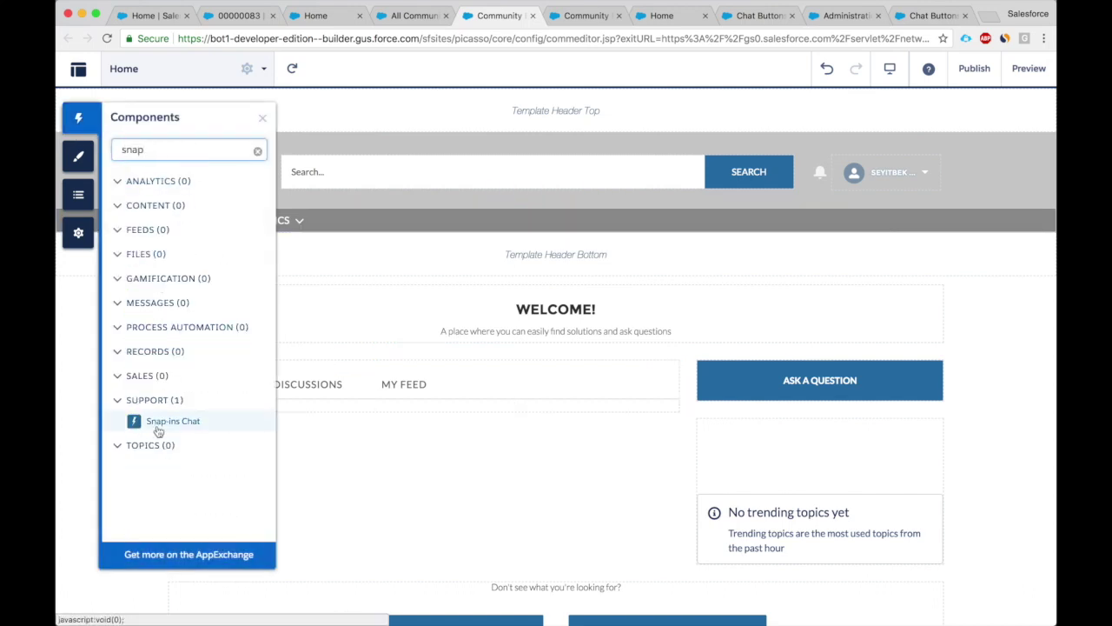
{"action": "left_click_drag", "start_coordinate": [166, 421], "coordinate": [685, 301]}
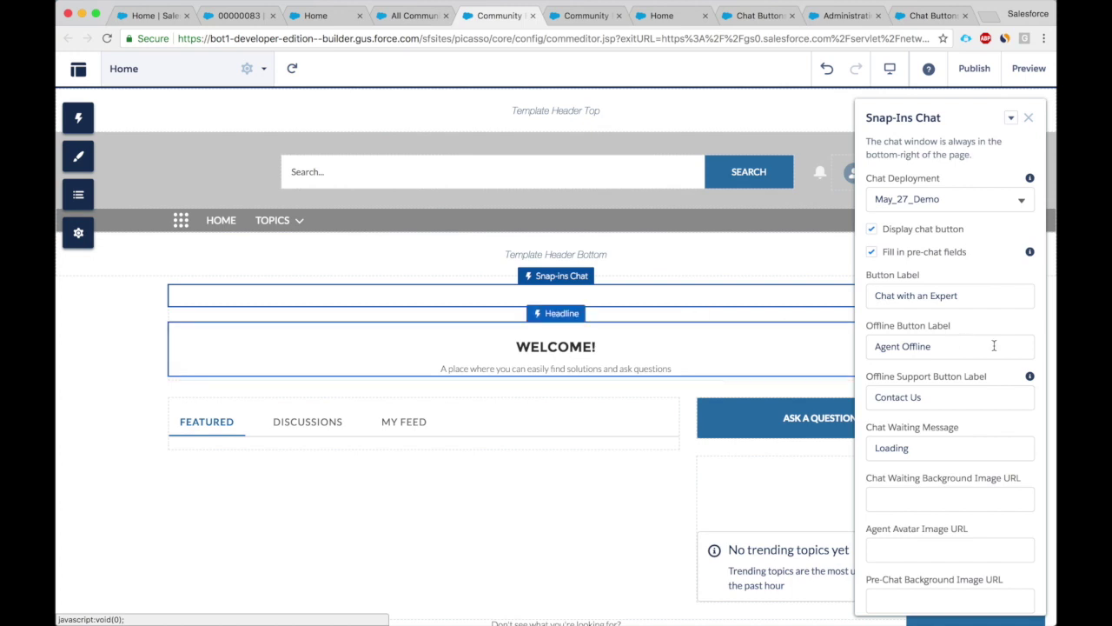
{"action": "scroll", "coordinate": [994, 345], "scroll_direction": "down", "scroll_amount": 1}
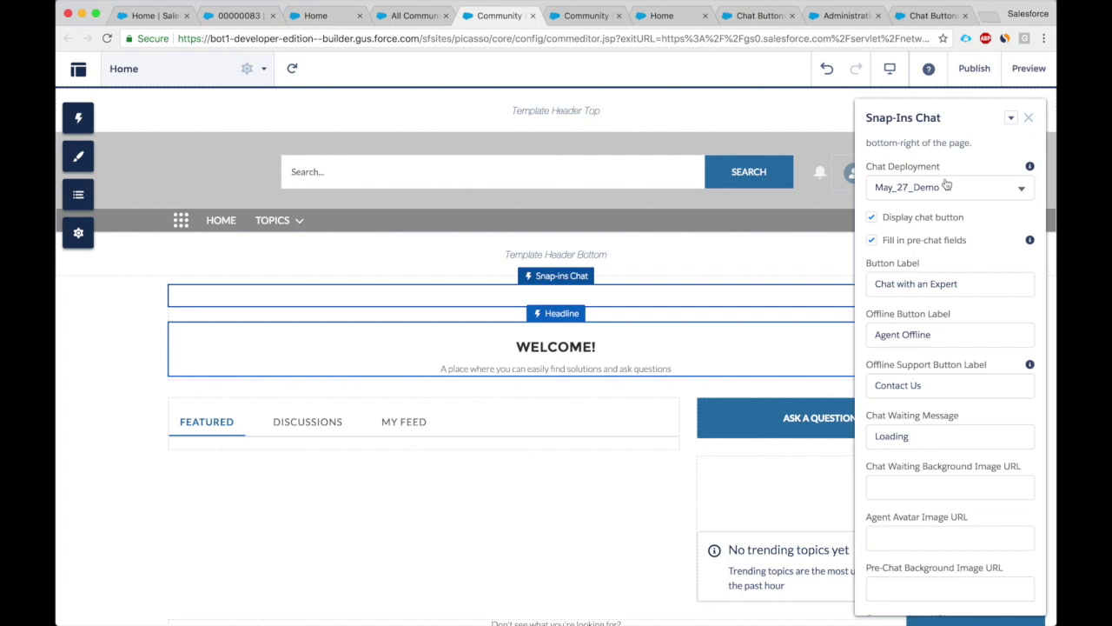
{"action": "double_click", "coordinate": [942, 283]}
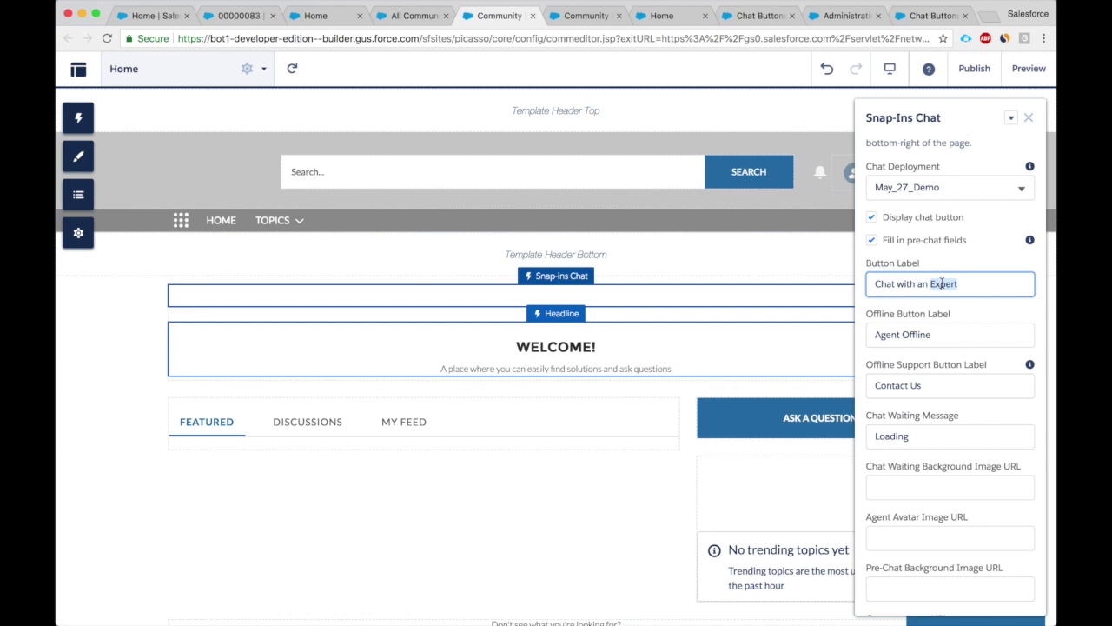
{"action": "key", "text": "BackSpace"}
{"action": "key", "text": "BackSpace"}
{"action": "key", "text": "BackSpace"}
{"action": "left_click", "coordinate": [1030, 120]}
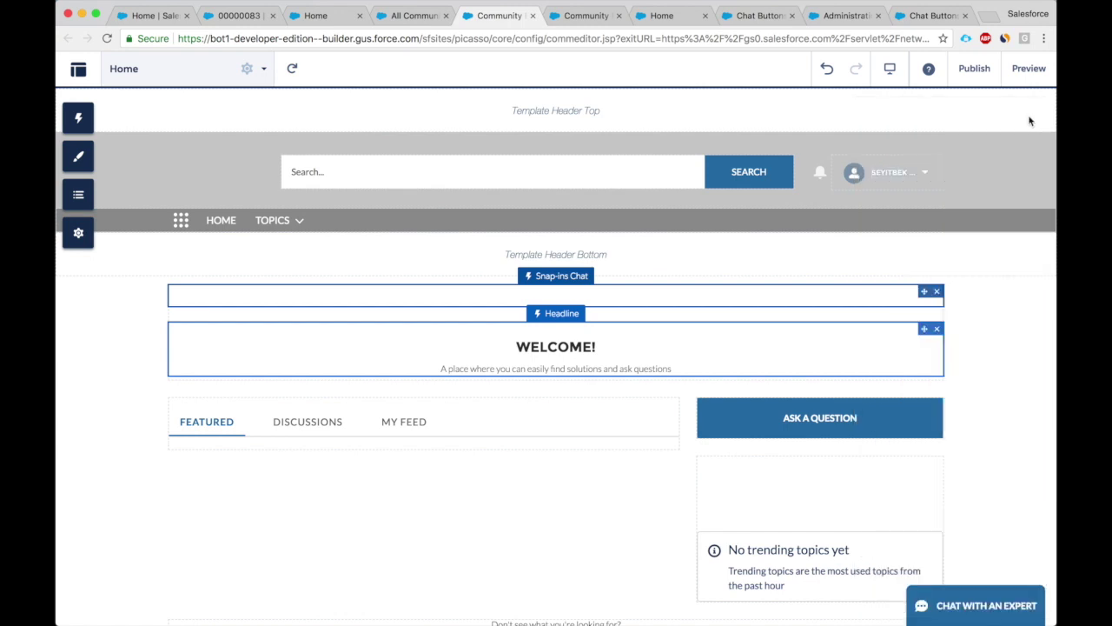
Step: Publish the community changes and switch to the live community Home page
{"action": "left_click", "coordinate": [988, 71]}
{"action": "left_click", "coordinate": [741, 309]}
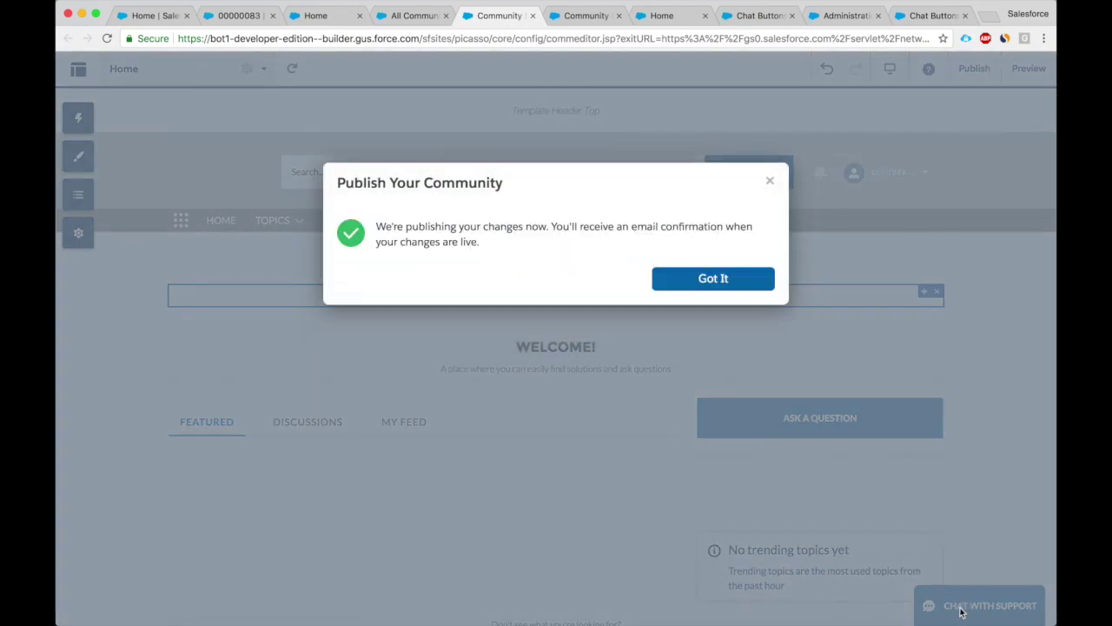
{"action": "left_click", "coordinate": [725, 281]}
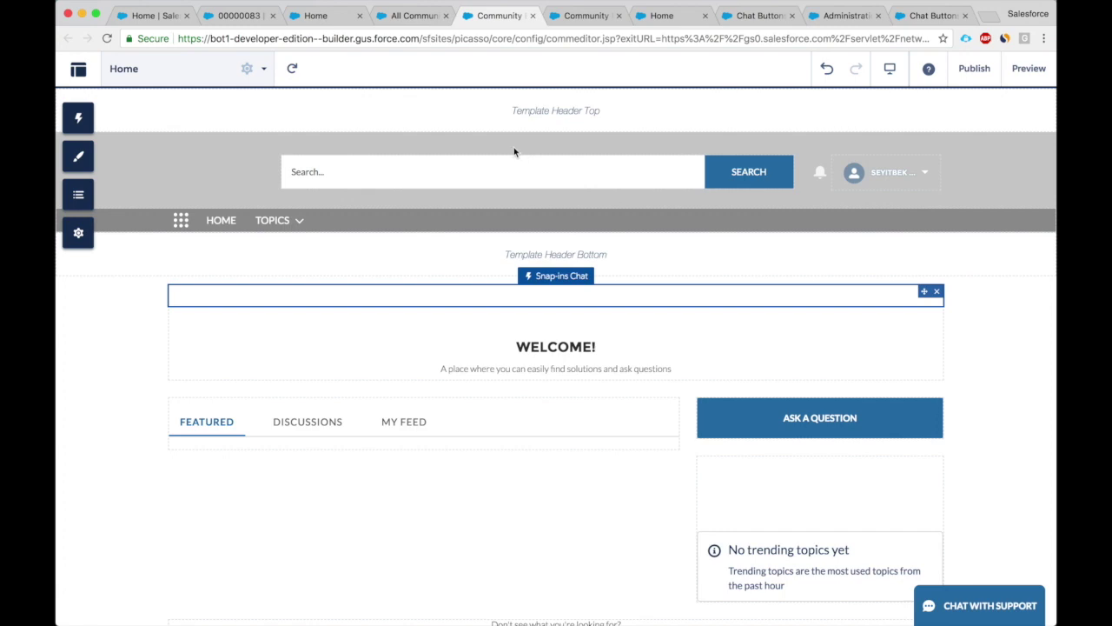
{"action": "left_click", "coordinate": [414, 16]}
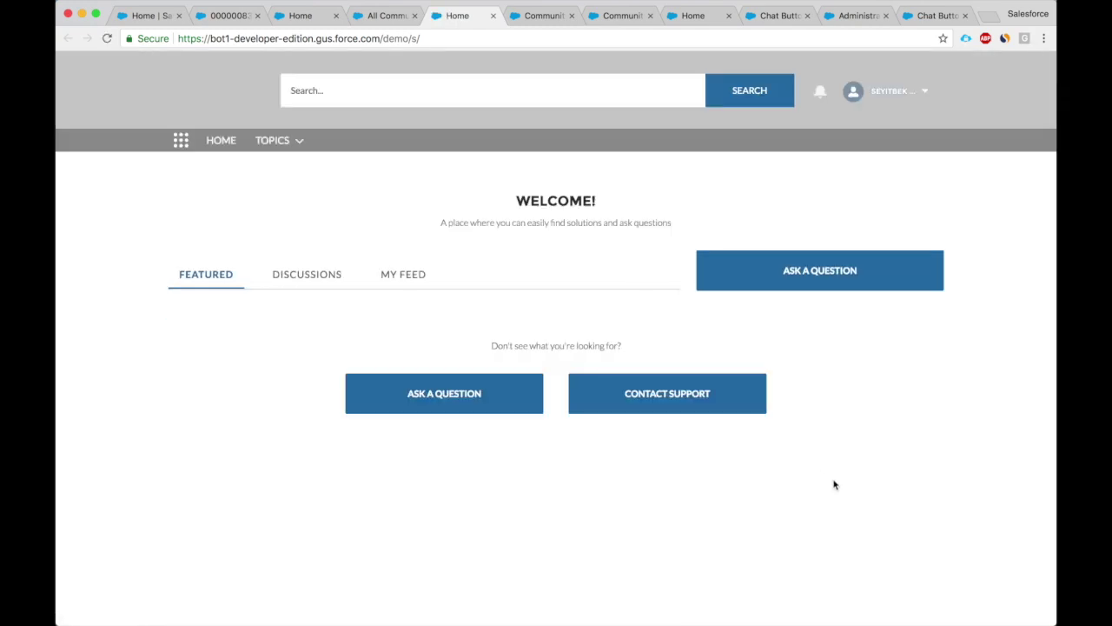
Step: Submit a Chat with Support request from the live community, then go to the Service Console
{"action": "left_click", "coordinate": [973, 609]}
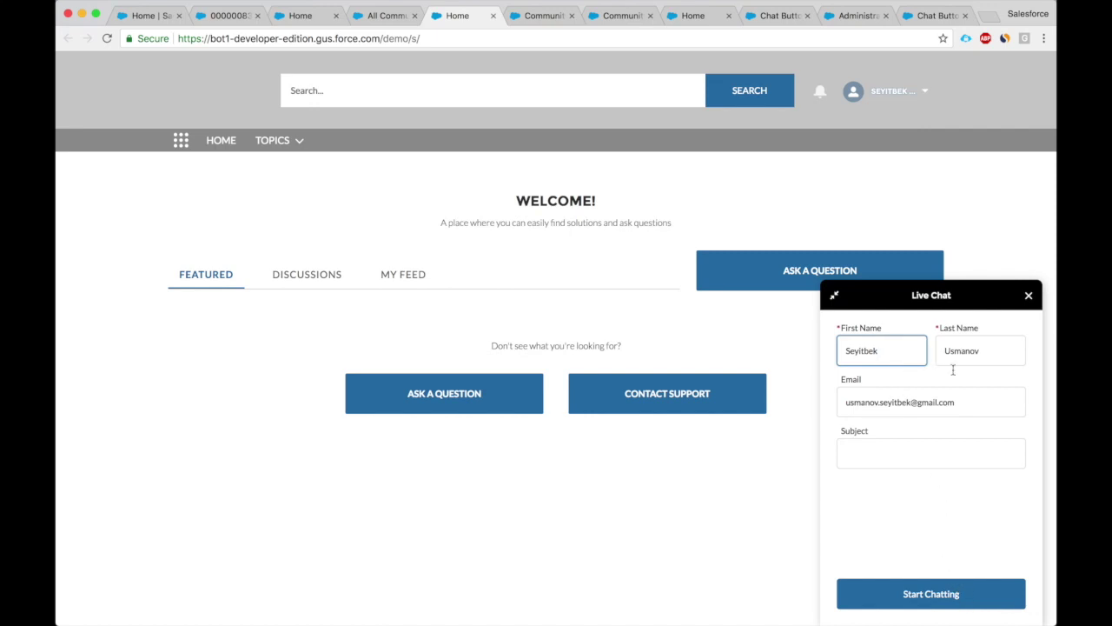
{"action": "left_click", "coordinate": [924, 595]}
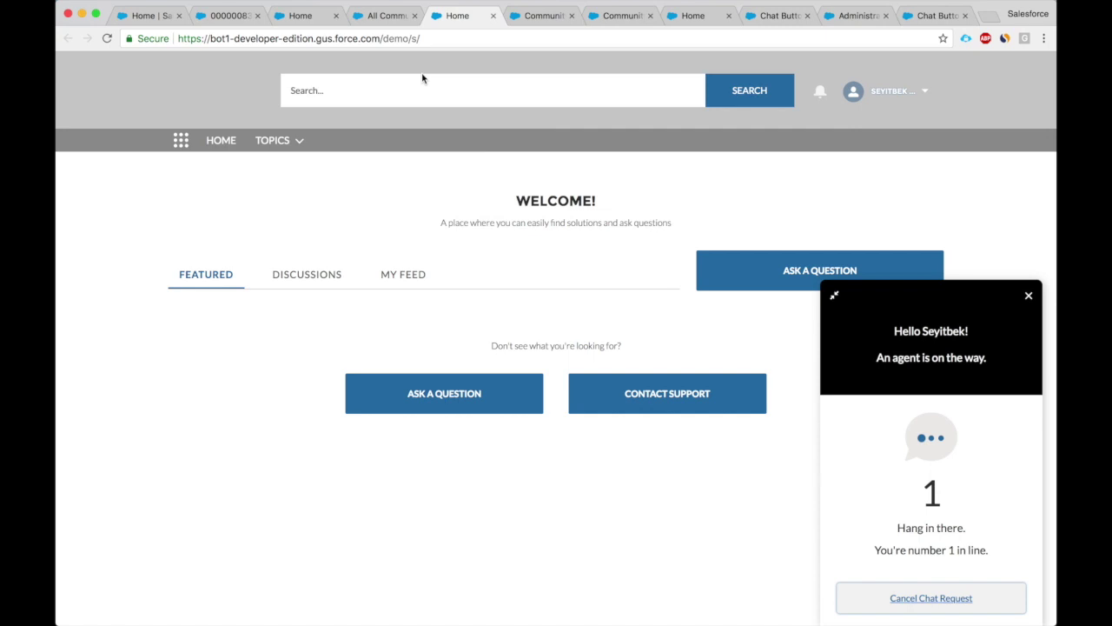
{"action": "left_click", "coordinate": [248, 16]}
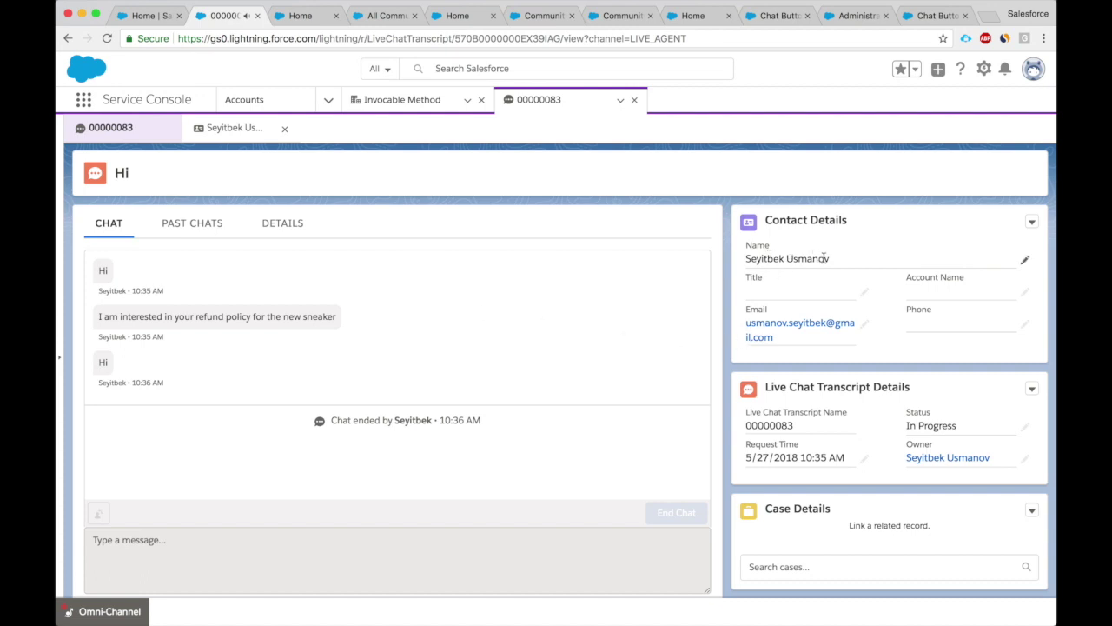
Step: Accept chat 00000084 in Omni-Channel and bring up its live conversation
{"action": "left_click", "coordinate": [78, 609]}
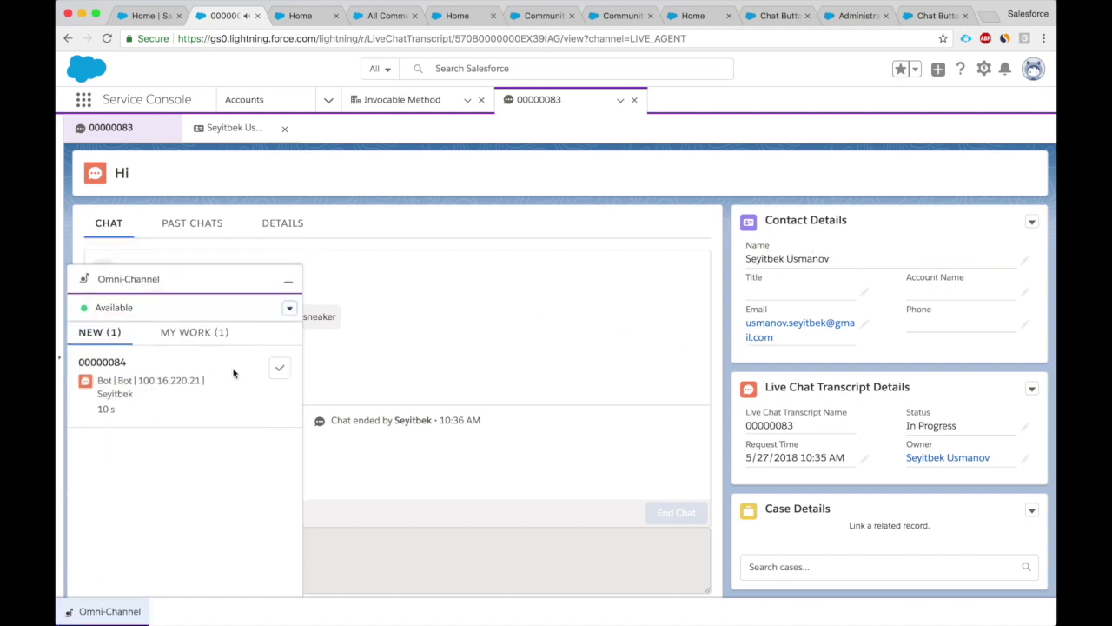
{"action": "left_click", "coordinate": [274, 375]}
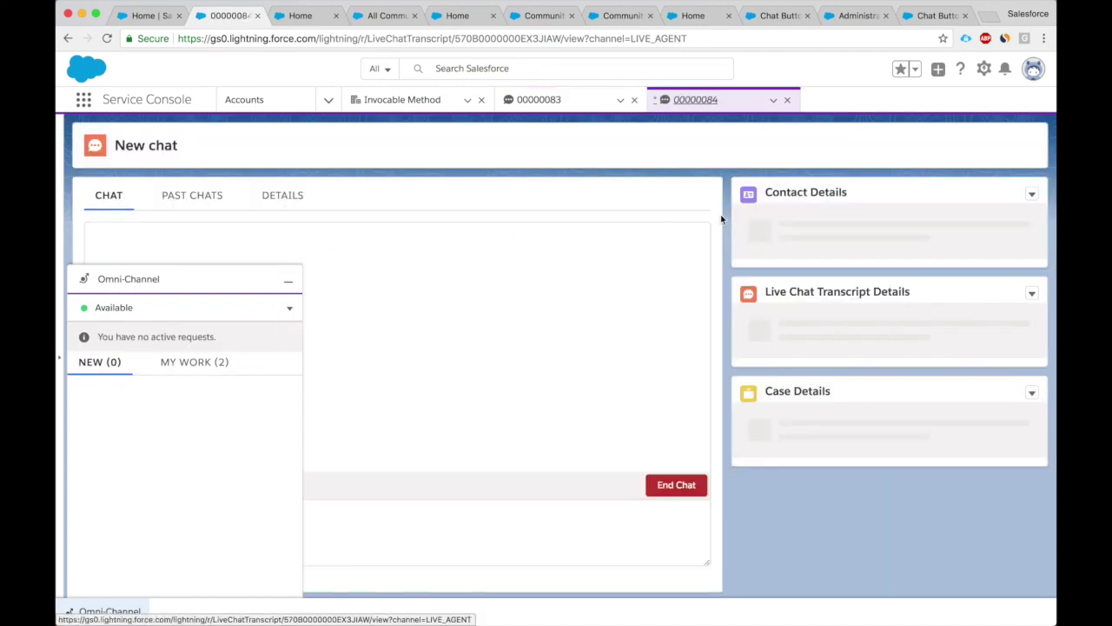
{"action": "left_click", "coordinate": [289, 278]}
{"action": "left_click", "coordinate": [209, 231]}
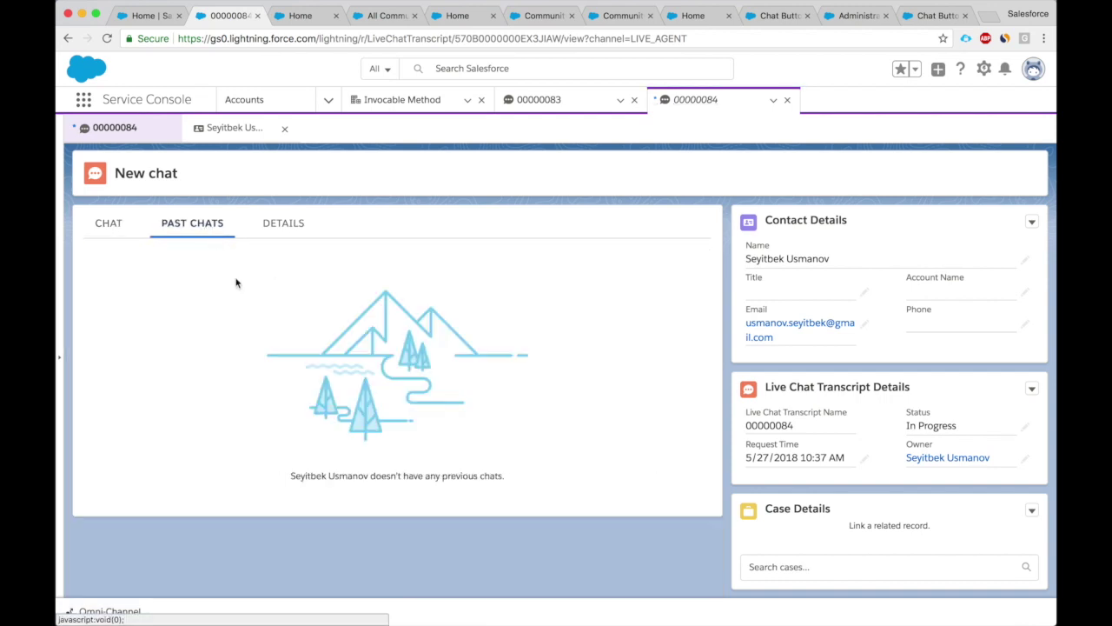
{"action": "left_click", "coordinate": [111, 224]}
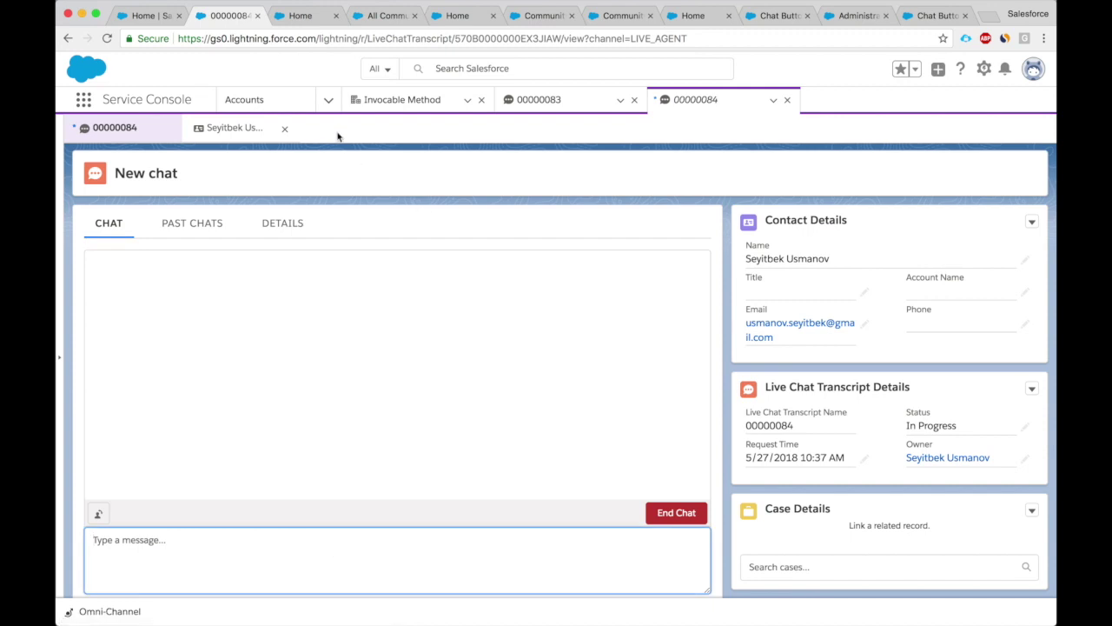
Step: As the customer, send 'Hi' and 'What is your refund policy?', closing stale tabs
{"action": "left_click", "coordinate": [319, 18]}
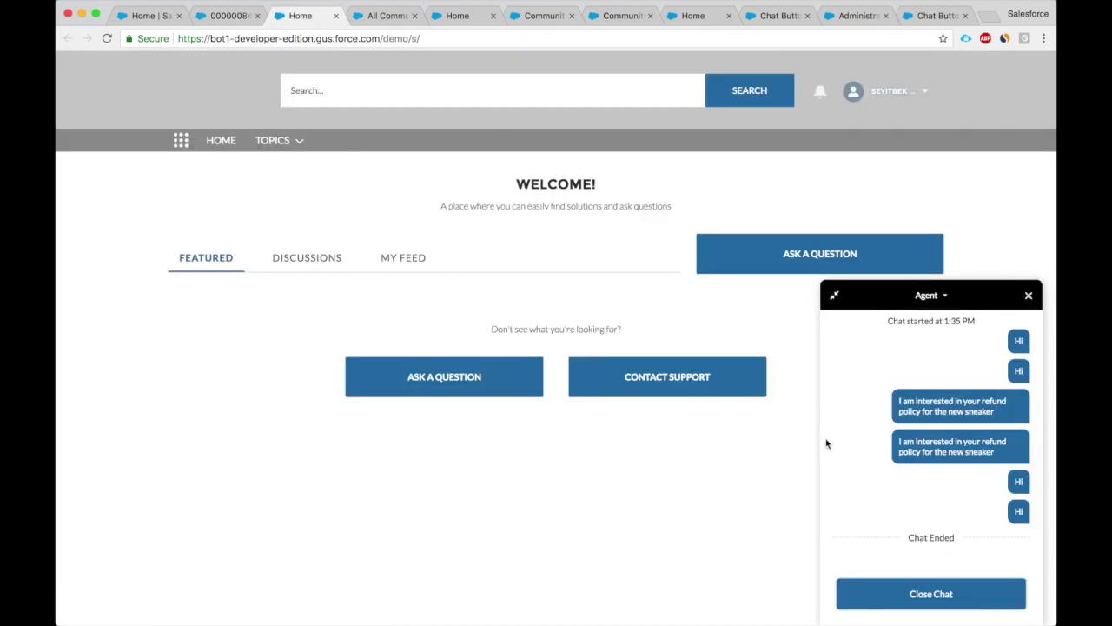
{"action": "key", "text": "ctrl+w"}
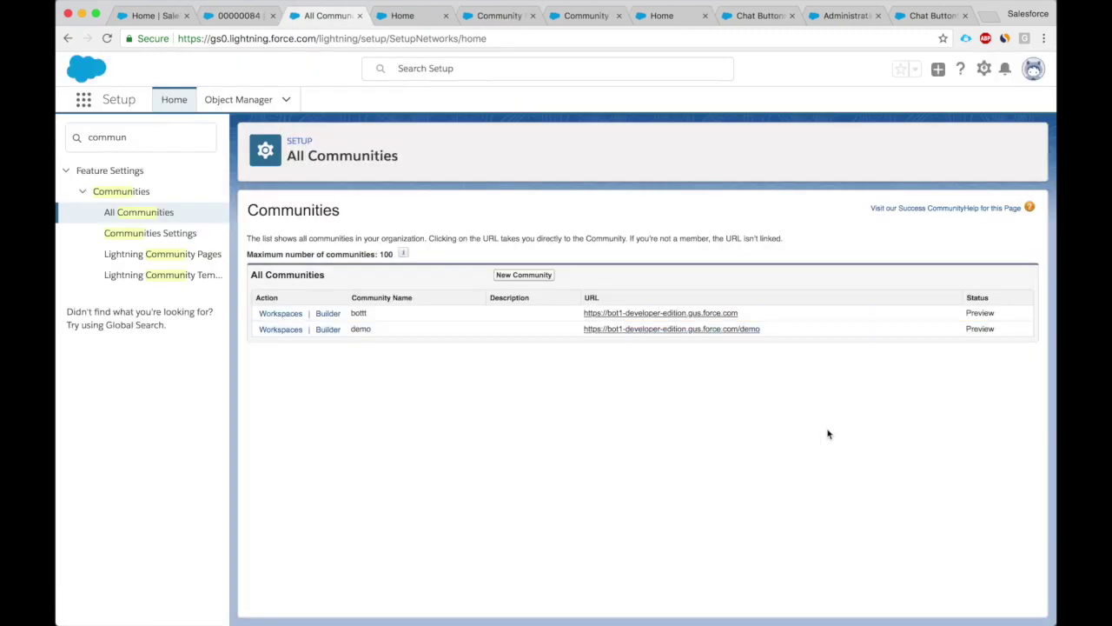
{"action": "key", "text": "ctrl+Tab"}
{"action": "left_click", "coordinate": [911, 596]}
{"action": "type", "text": "H"}
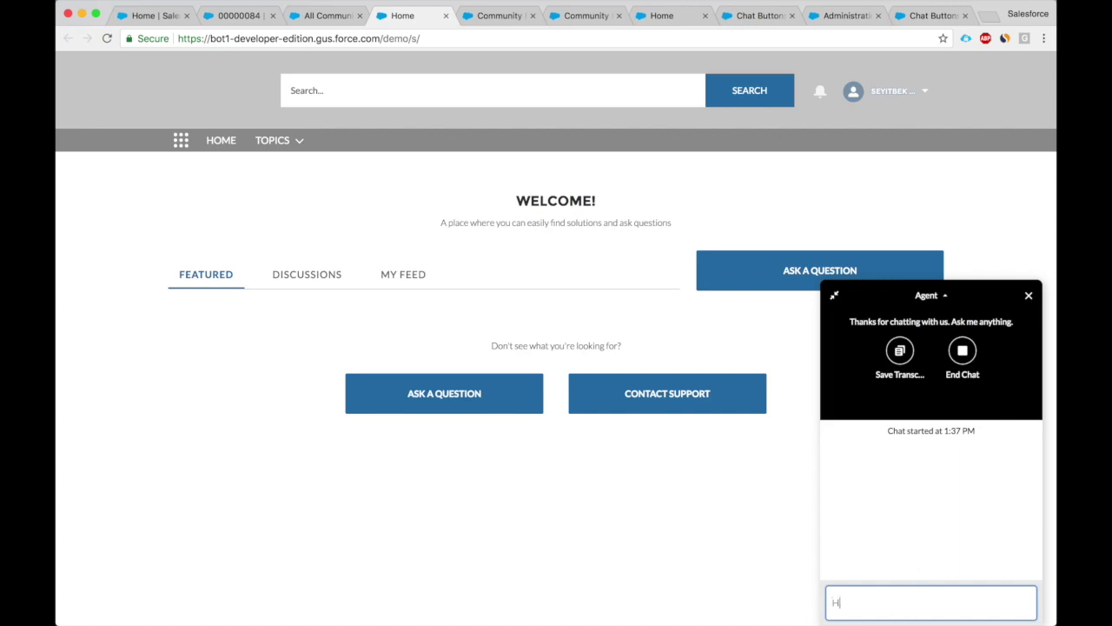
{"action": "type", "text": "i"}
{"action": "key", "text": "Return"}
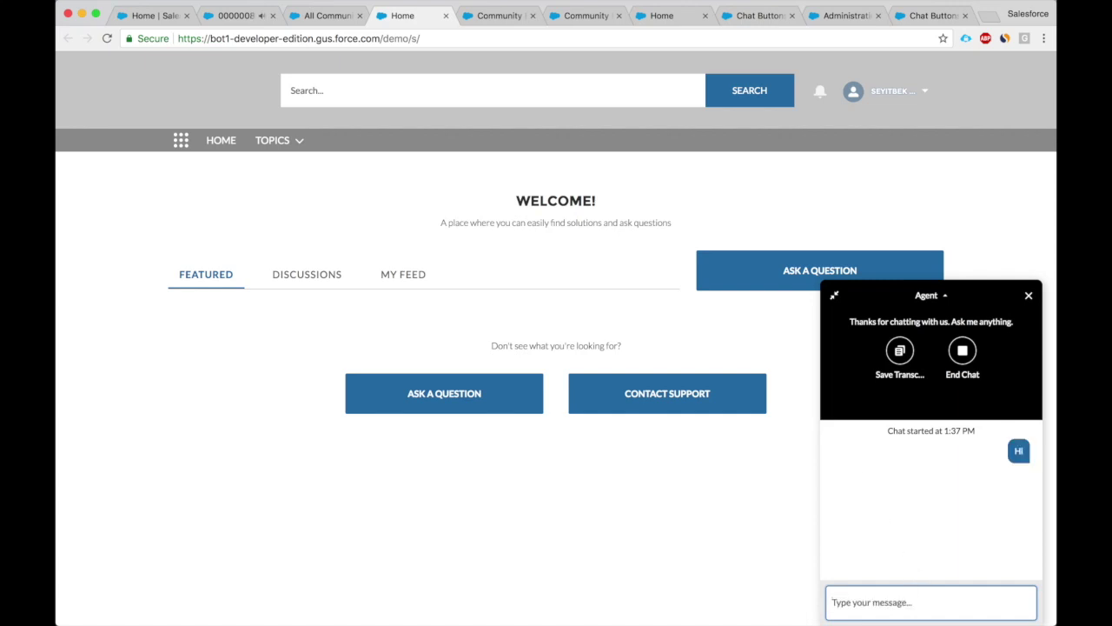
{"action": "key", "text": "ctrl+shift+Tab"}
{"action": "key", "text": "ctrl+w"}
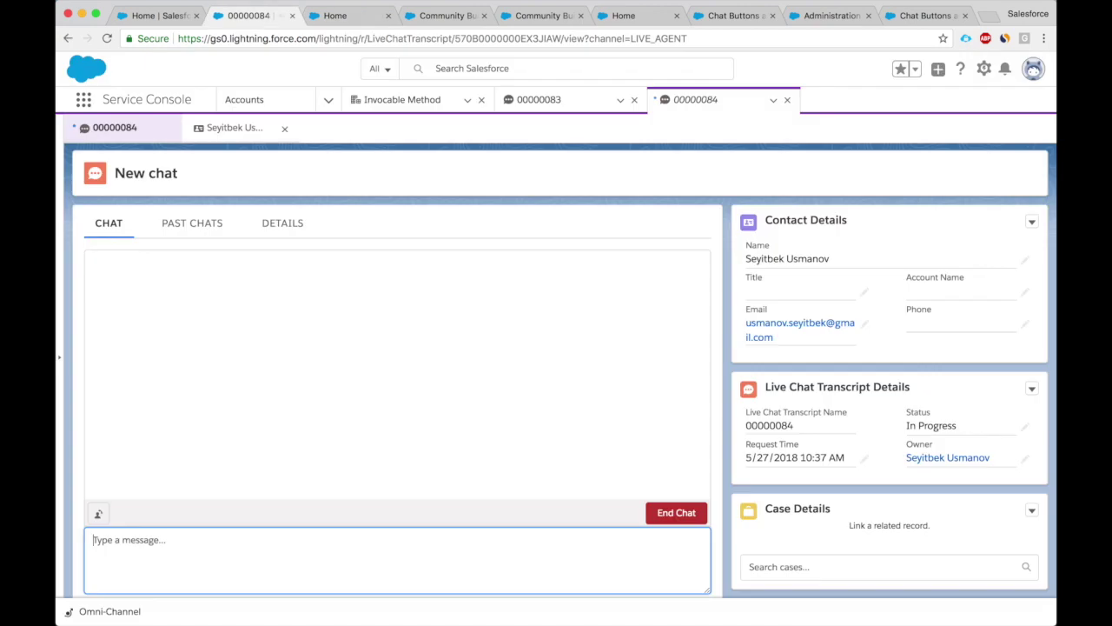
{"action": "key", "text": "ctrl+Tab"}
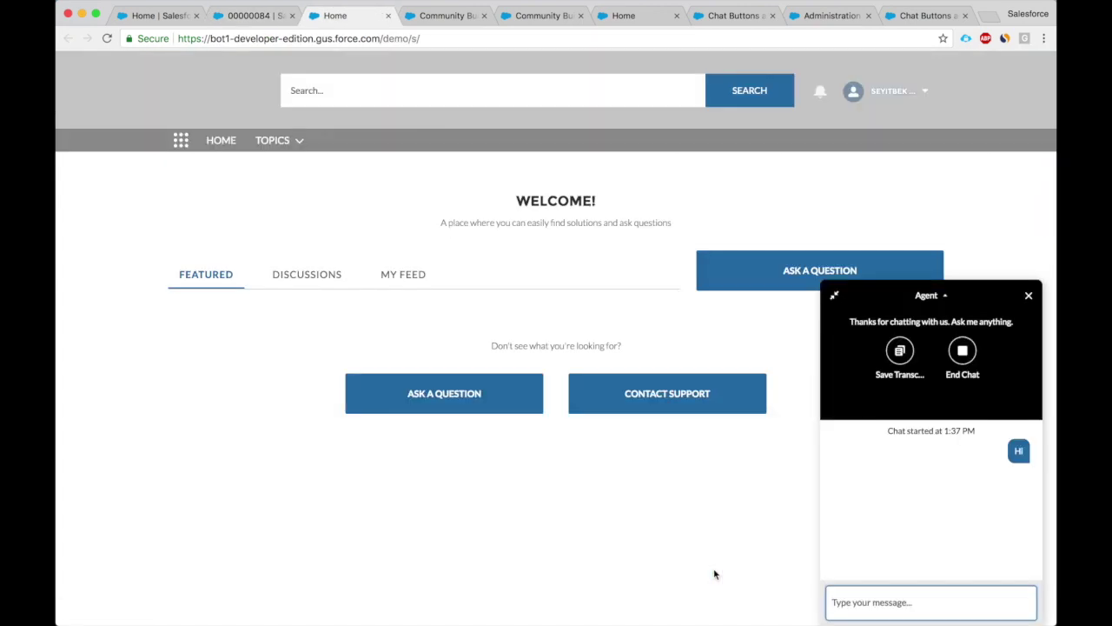
{"action": "type", "text": "What is yoru refund policy?"}
{"action": "key", "text": "Return"}
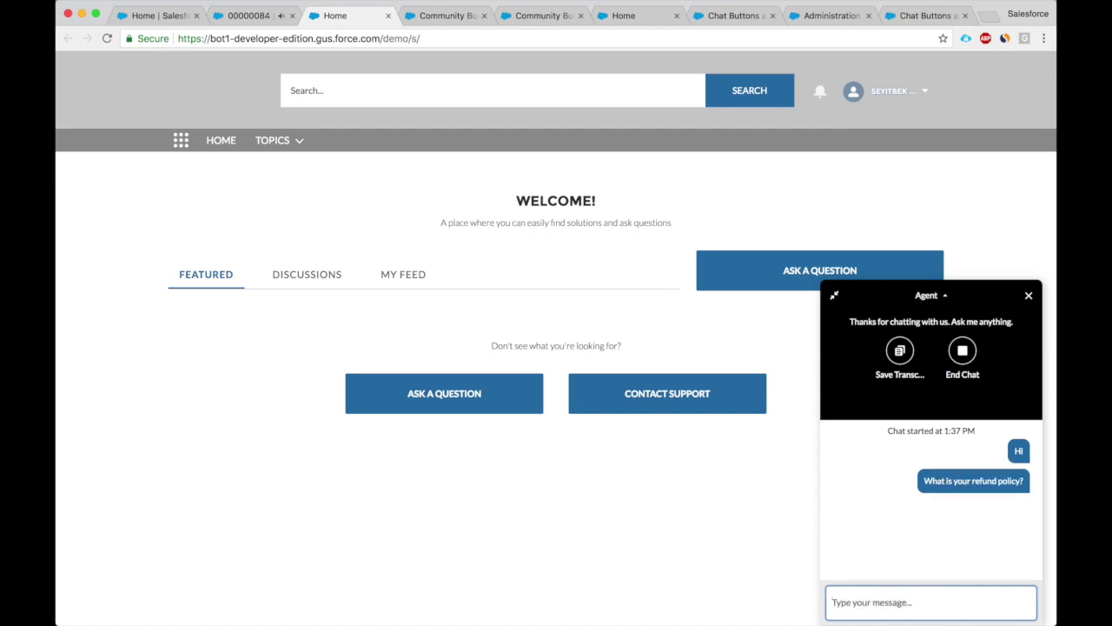
{"action": "key", "text": "ctrl+shift+Tab"}
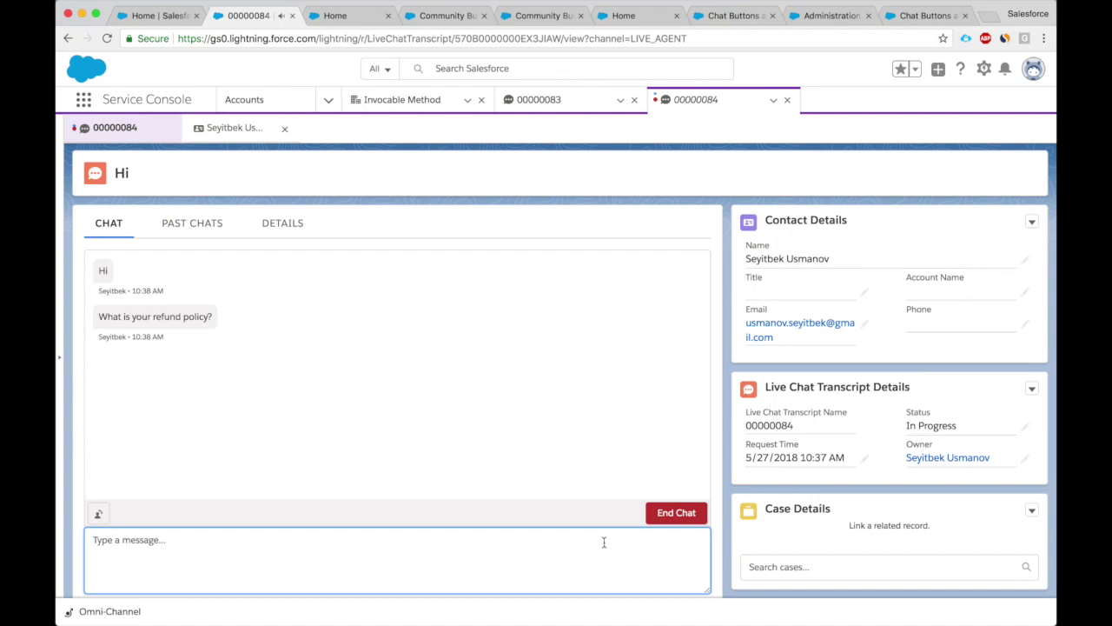
{"action": "key", "text": "ctrl+Tab"}
{"action": "key", "text": "ctrl+shift+Tab"}
{"action": "type", "text": "Please see this link: www.aasdf.c"}
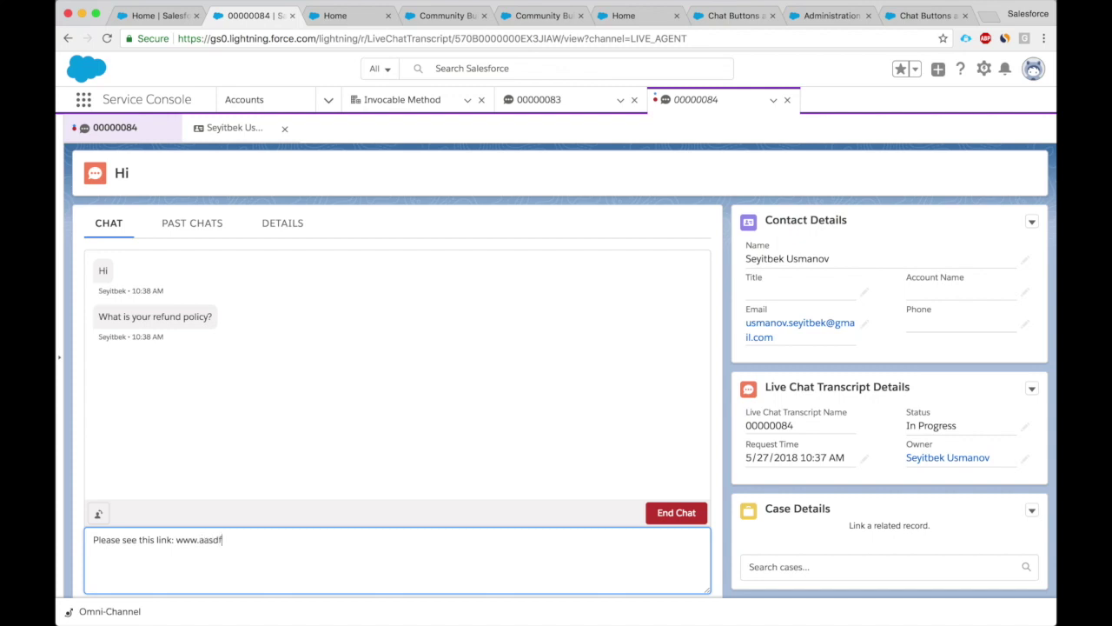
{"action": "key", "text": "BackSpace"}
{"action": "key", "text": "BackSpace"}
{"action": "key", "text": "BackSpace"}
{"action": "key", "text": "BackSpace"}
{"action": "key", "text": "BackSpace"}
{"action": "type", "text": "sdf.com/"}
{"action": "key", "text": "Return"}
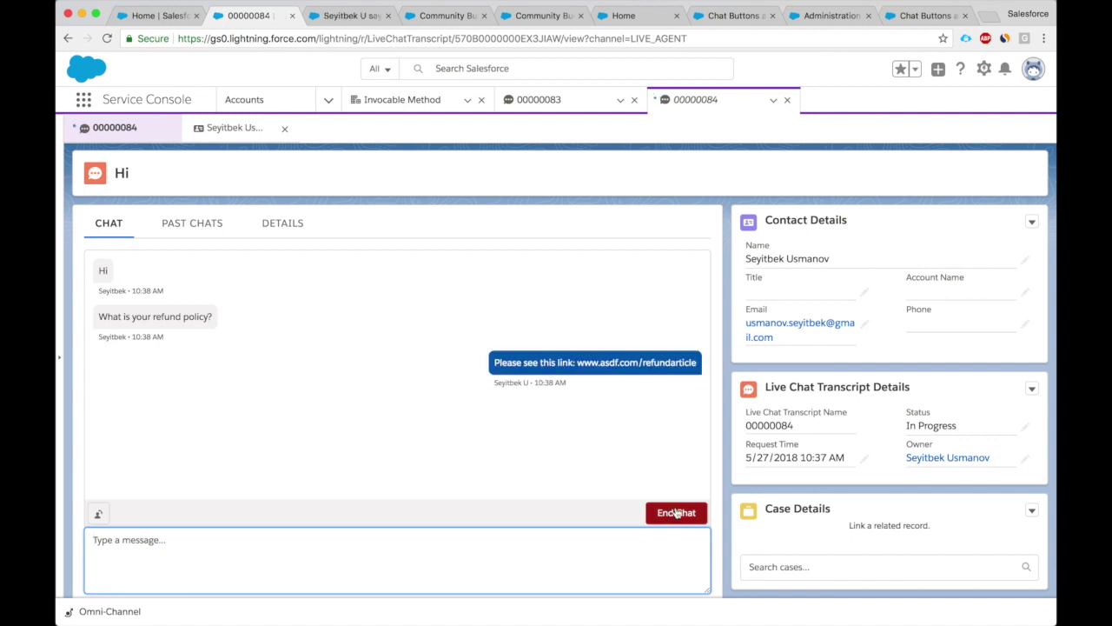
Step: End chat 00000084 and glance at the contact's past chats
{"action": "left_click", "coordinate": [685, 515]}
{"action": "left_click", "coordinate": [660, 462]}
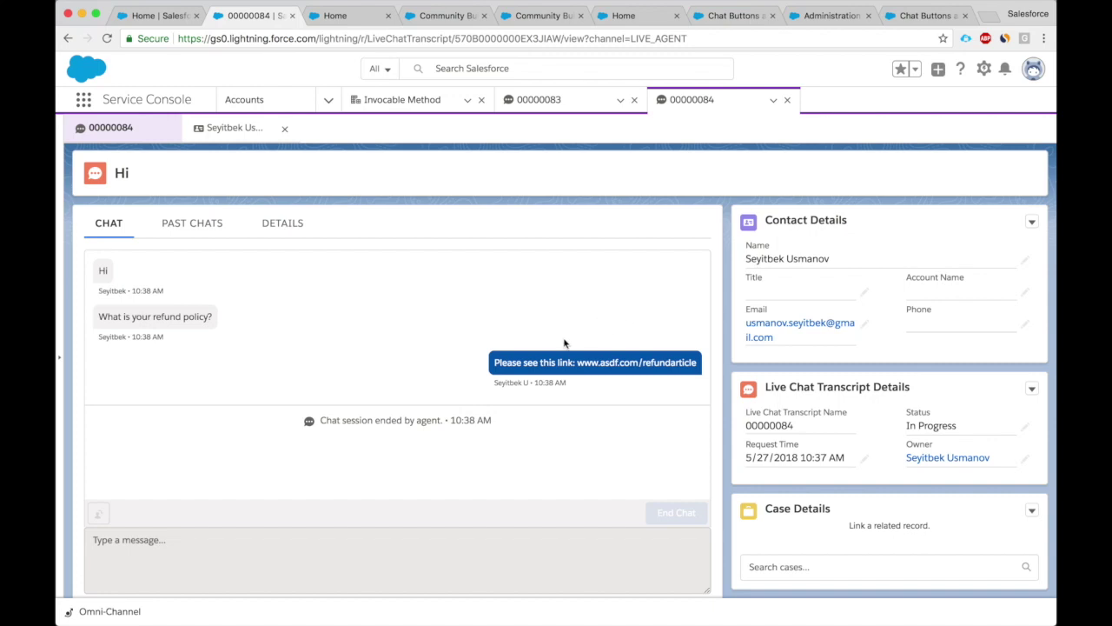
{"action": "left_click", "coordinate": [192, 226]}
{"action": "left_click", "coordinate": [113, 228]}
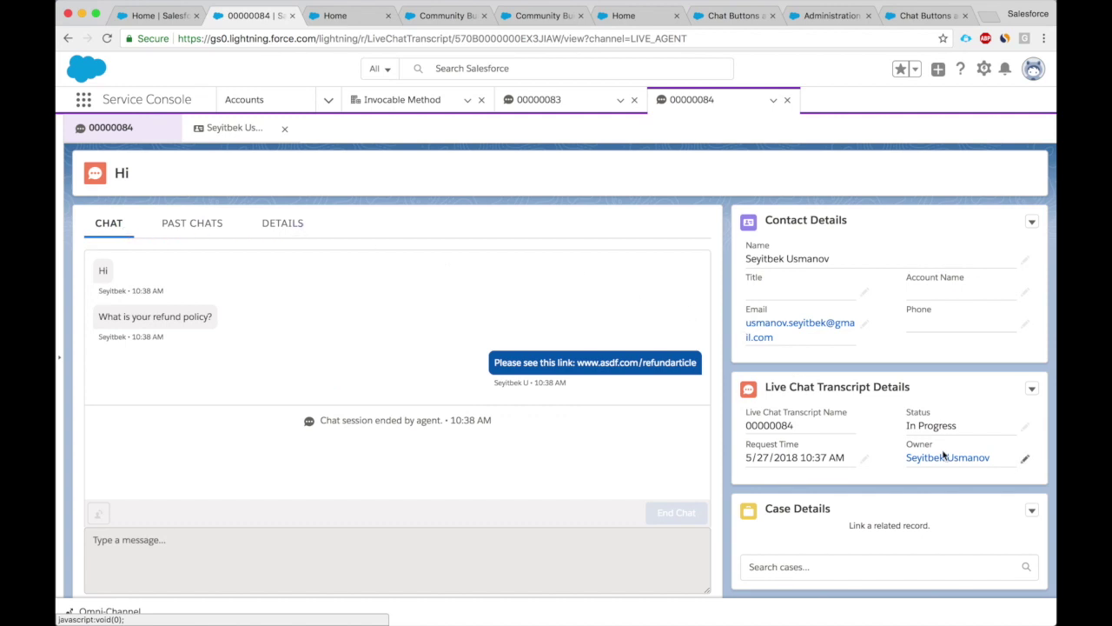
Step: Open the contact's record and view live chat transcript 00000083
{"action": "left_click", "coordinate": [778, 221]}
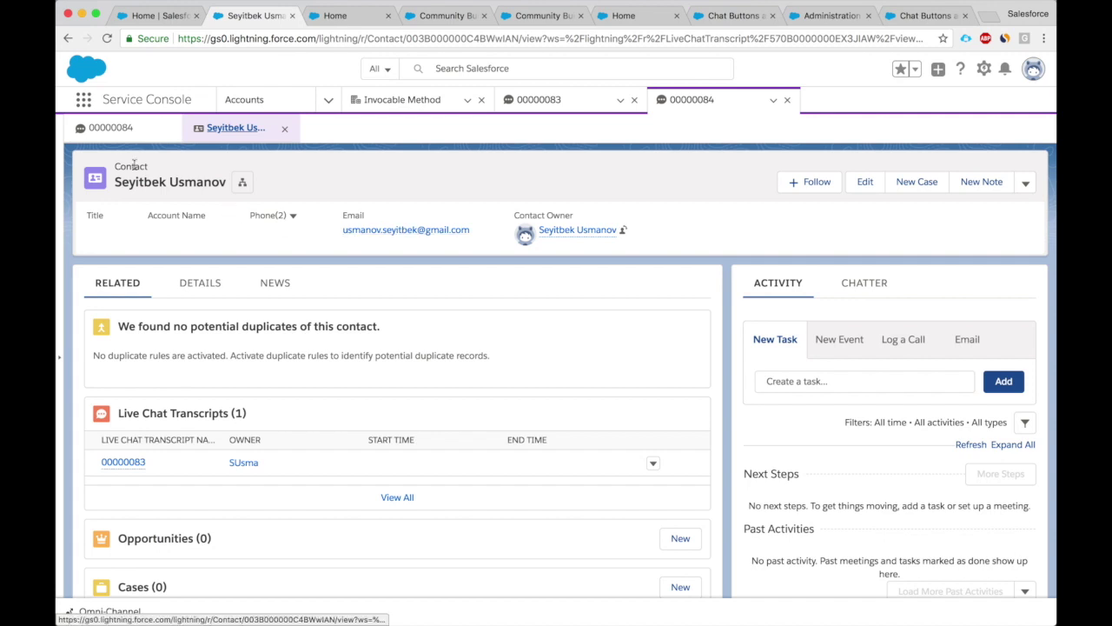
{"action": "scroll", "coordinate": [192, 295], "scroll_direction": "down", "scroll_amount": 3}
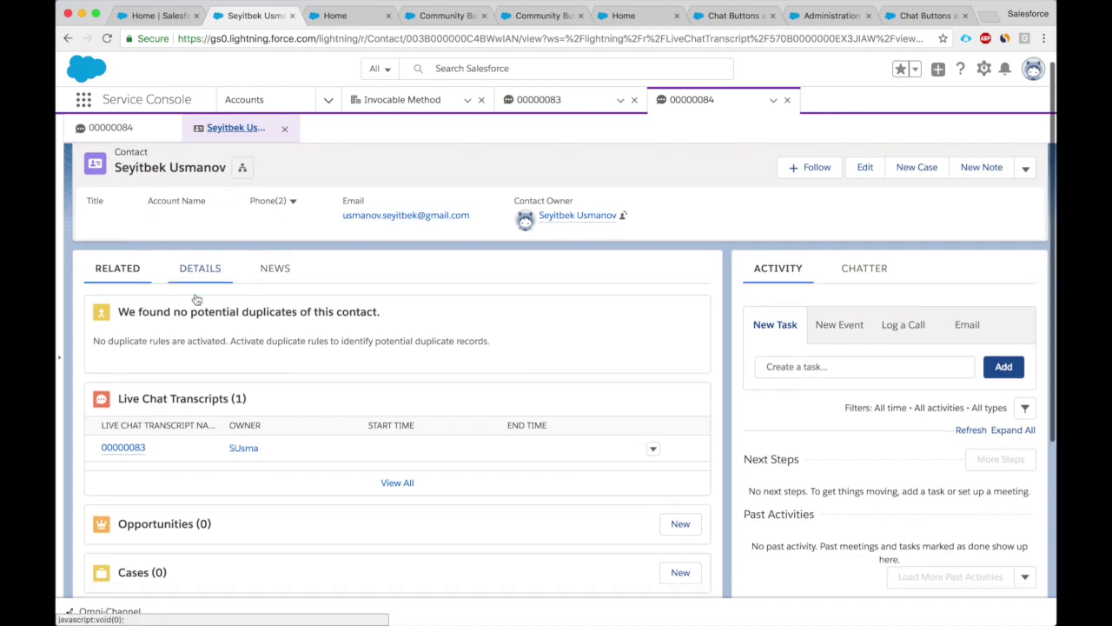
{"action": "left_click", "coordinate": [136, 330]}
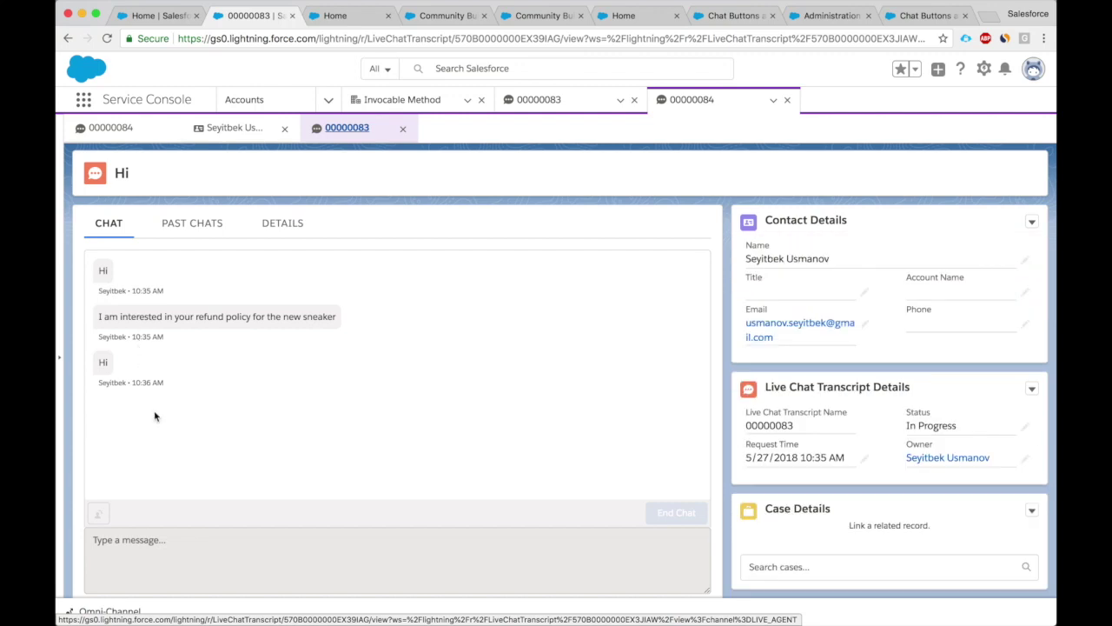
{"action": "scroll", "coordinate": [152, 375], "scroll_direction": "left", "scroll_amount": 5}
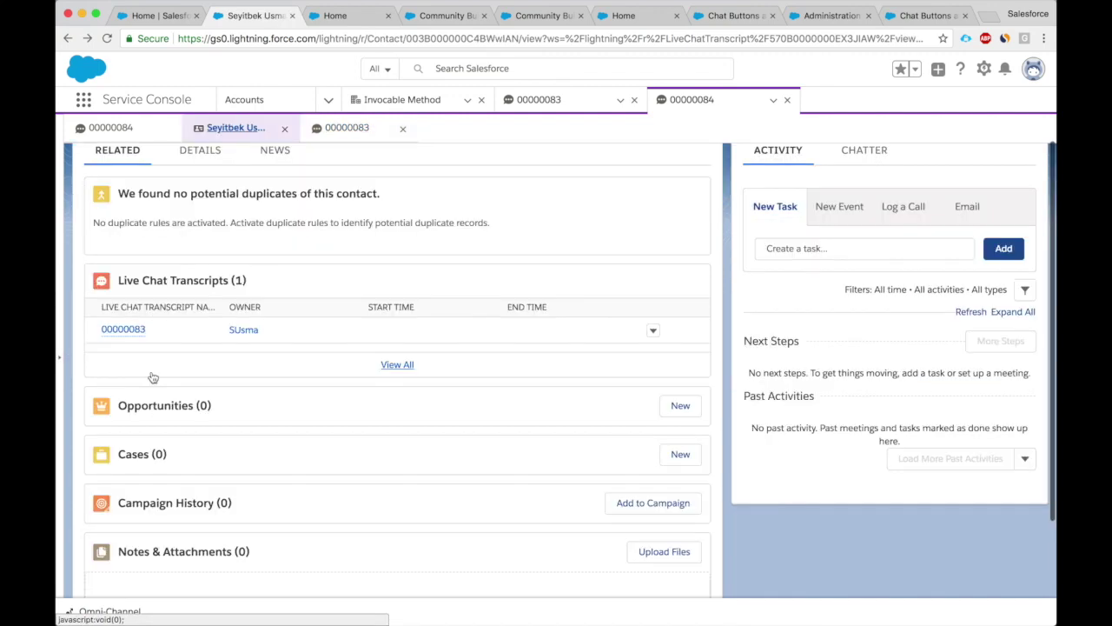
{"action": "scroll", "coordinate": [158, 369], "scroll_direction": "down", "scroll_amount": 4}
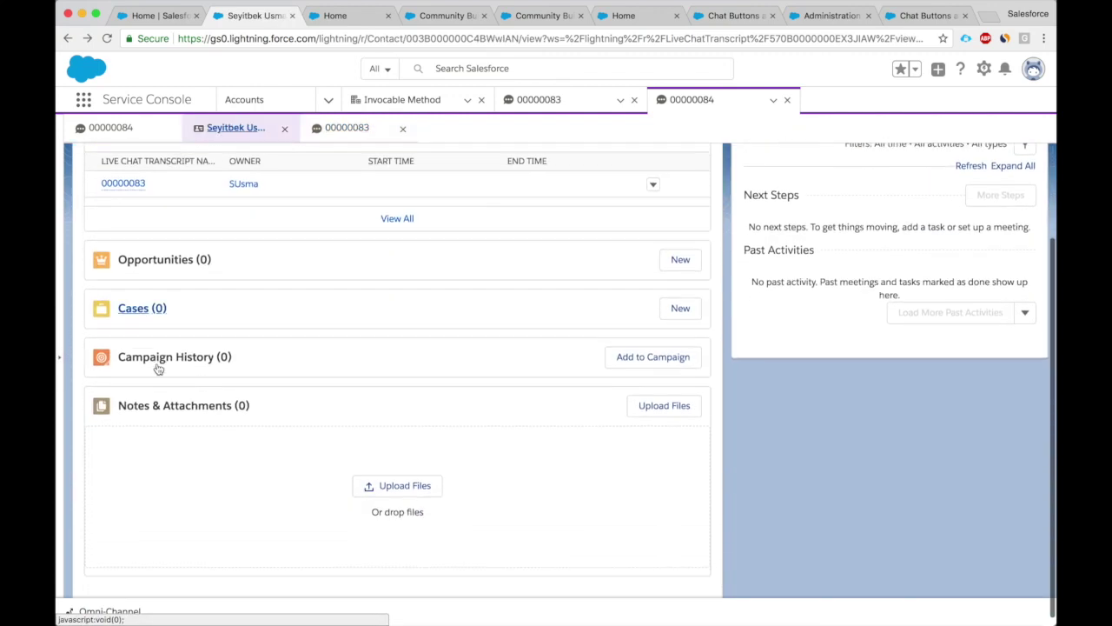
{"action": "scroll", "coordinate": [157, 361], "scroll_direction": "down", "scroll_amount": 1}
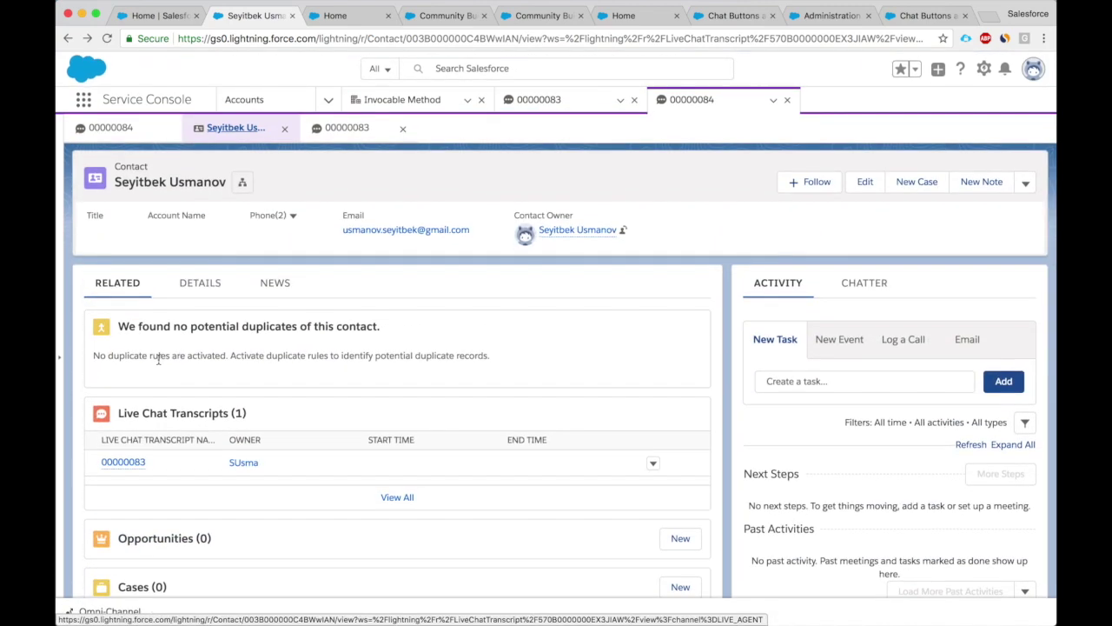
Step: Reload the page so the contact lists transcripts 00000083 and 00000084
{"action": "left_click", "coordinate": [108, 41]}
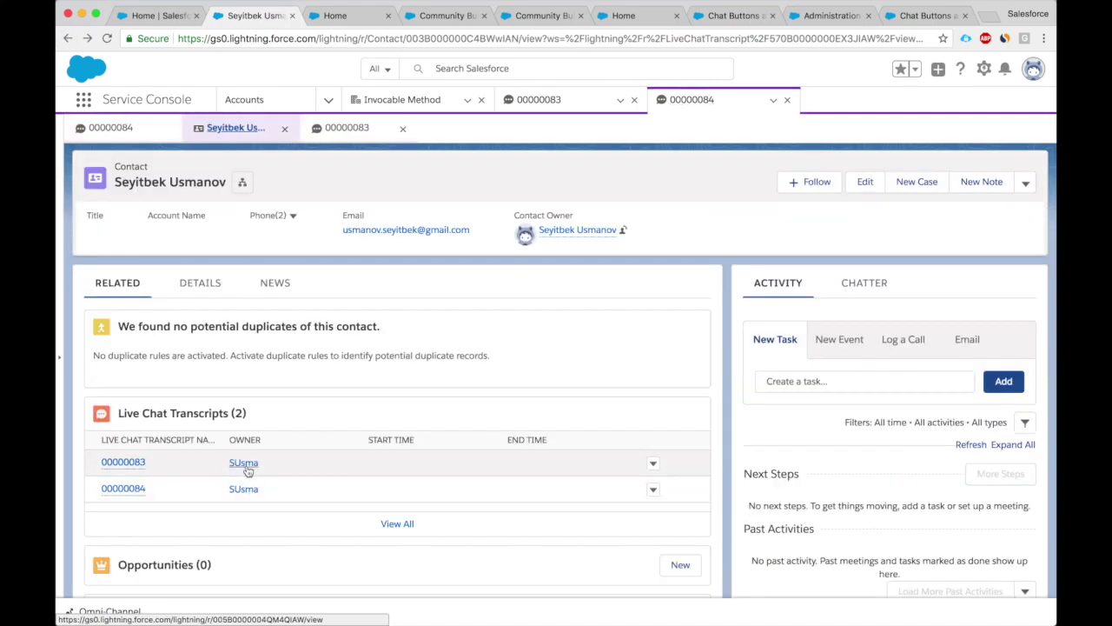
{"action": "mouse_move", "coordinate": [137, 489]}
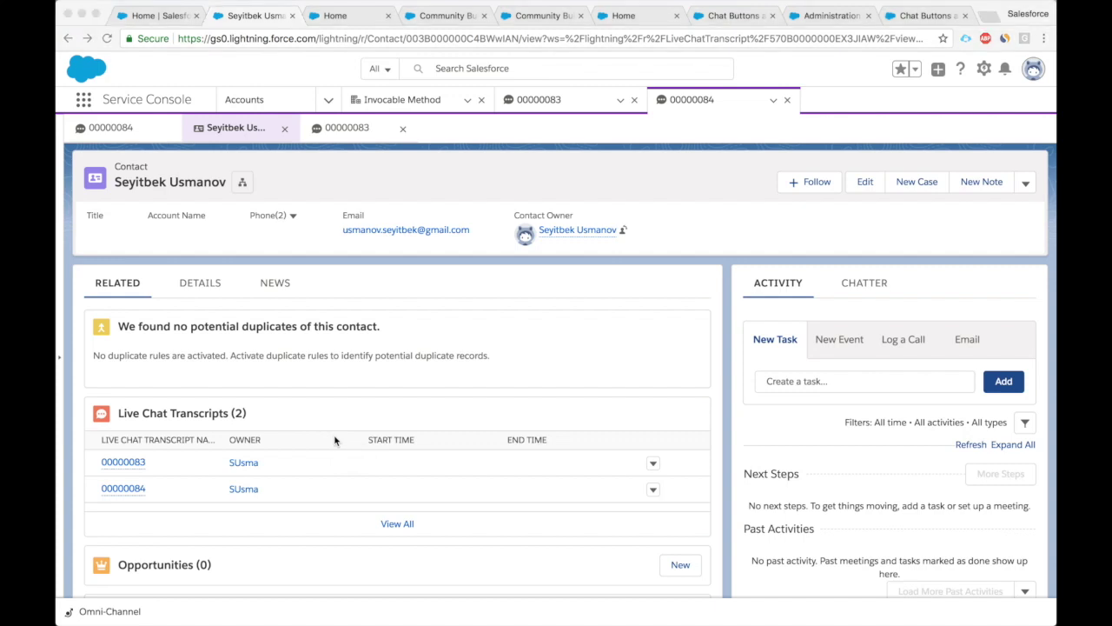
{"action": "key", "text": "super+space"}
Step: Launch TextEdit through system search
{"action": "type", "text": "q"}
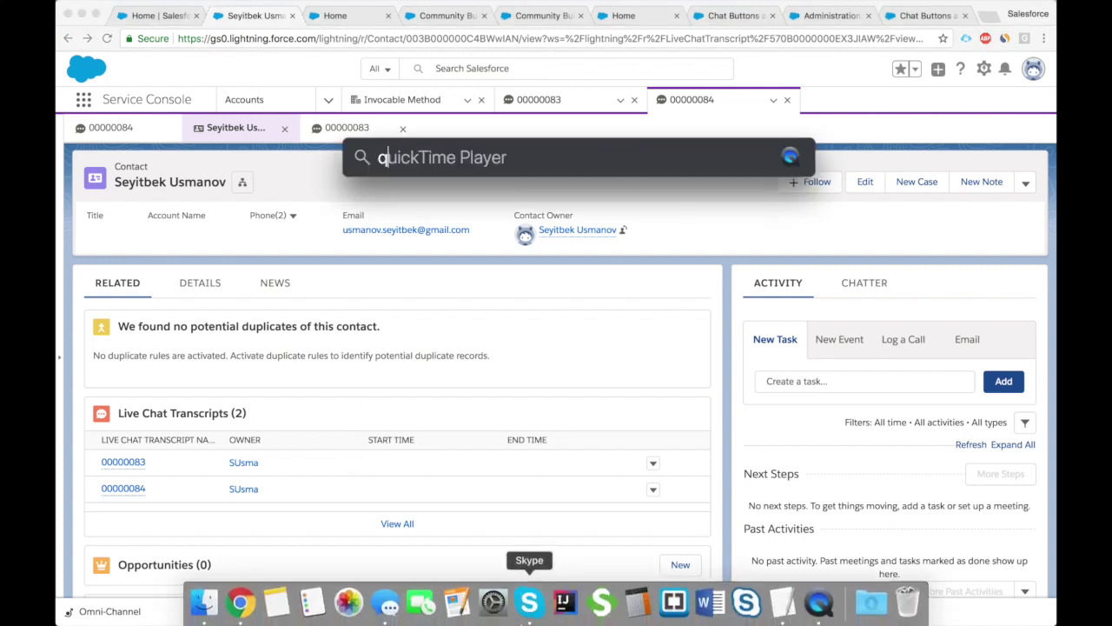
{"action": "type", "text": "ui"}
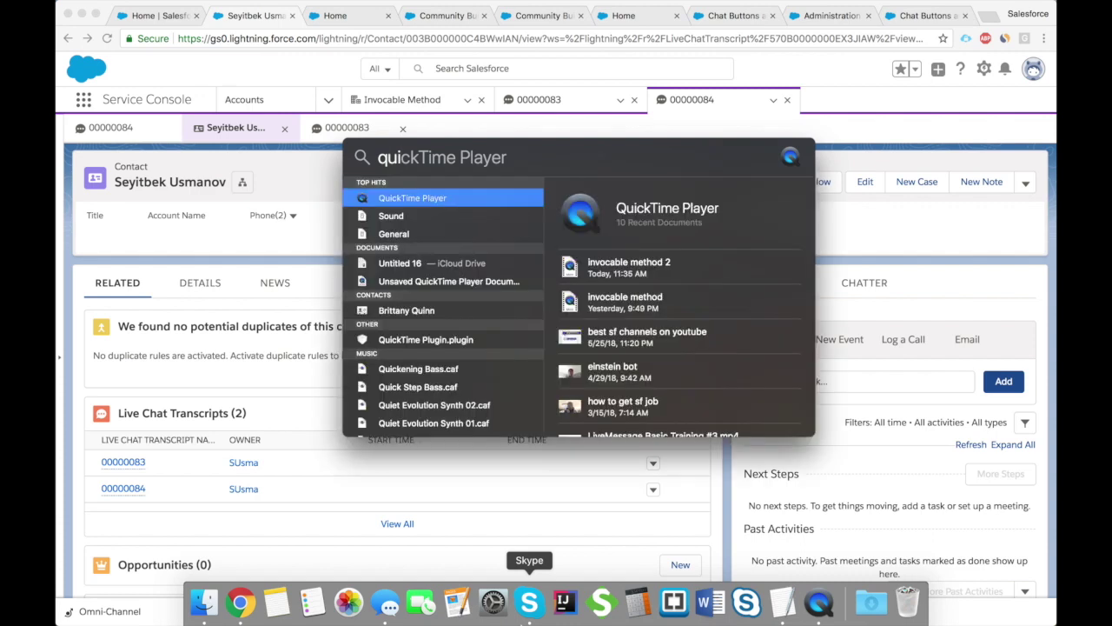
{"action": "key", "text": "BackSpace"}
{"action": "key", "text": "BackSpace"}
{"action": "key", "text": "BackSpace"}
{"action": "type", "text": "open"}
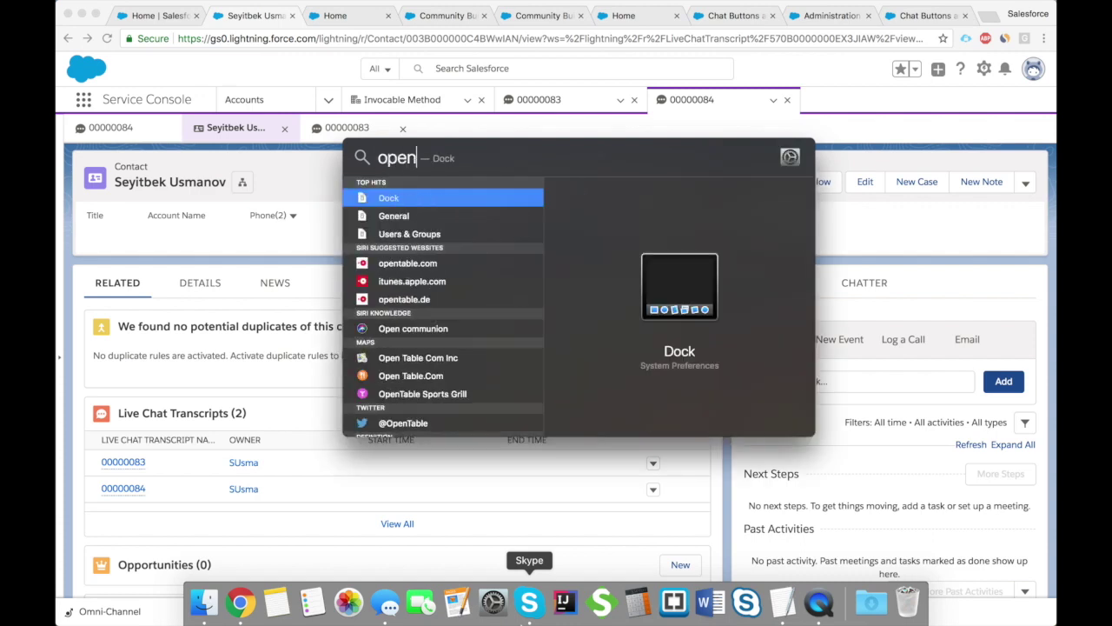
{"action": "key", "text": "BackSpace"}
{"action": "key", "text": "BackSpace"}
{"action": "key", "text": "BackSpace"}
{"action": "key", "text": "BackSpace"}
{"action": "type", "text": "textedit"}
{"action": "key", "text": "Return"}
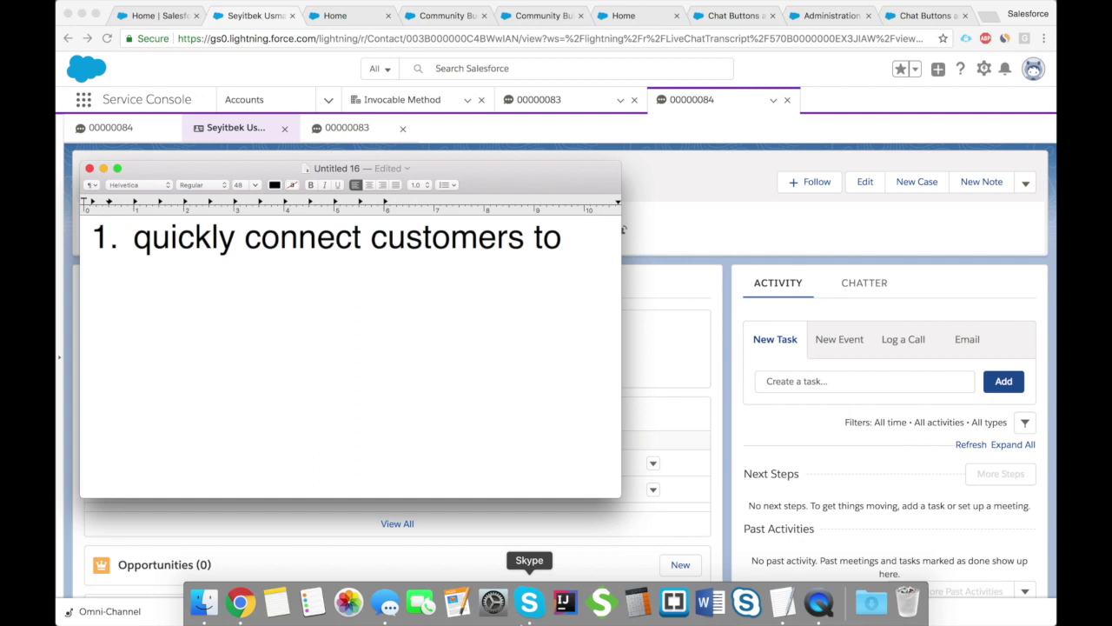
Step: Delete the existing list line and apply a numbered list style to the note
{"action": "double_click", "coordinate": [414, 252]}
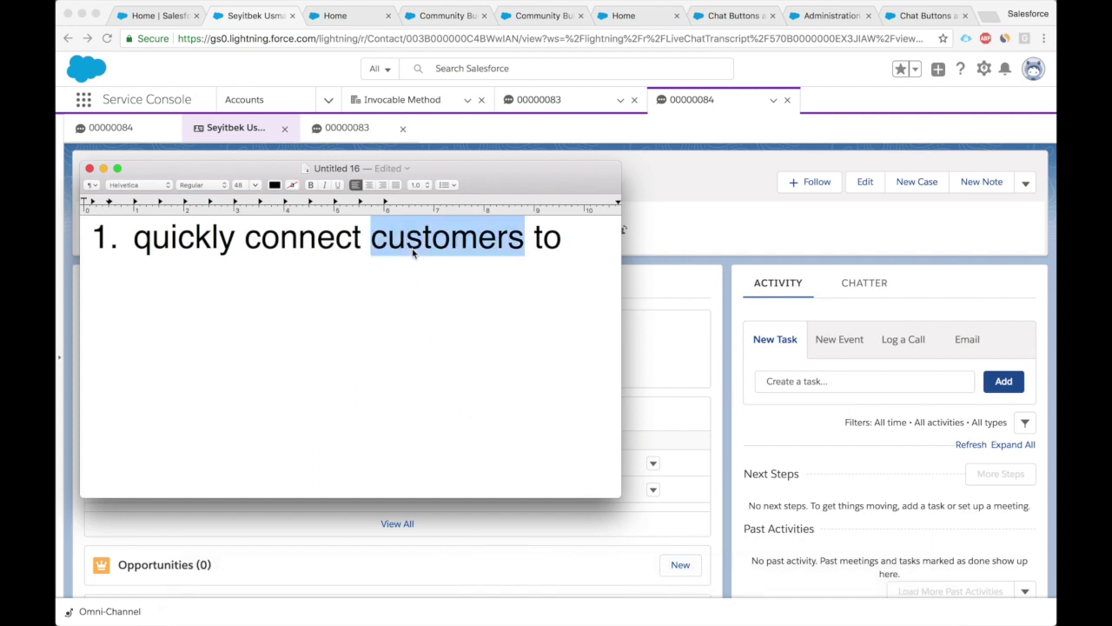
{"action": "triple_click", "coordinate": [414, 252]}
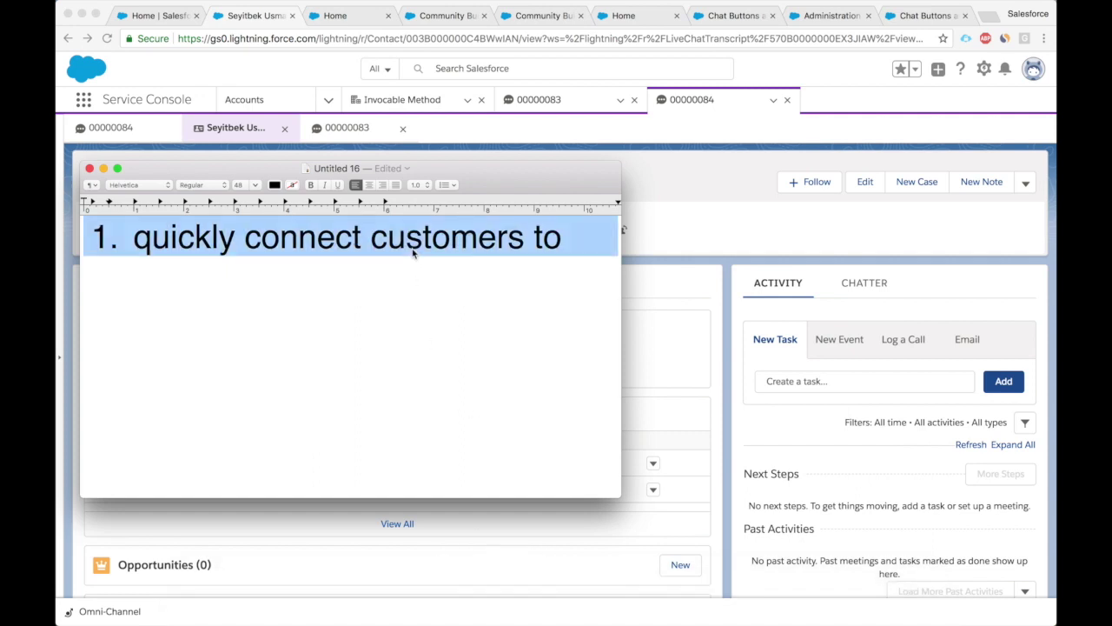
{"action": "key", "text": "BackSpace"}
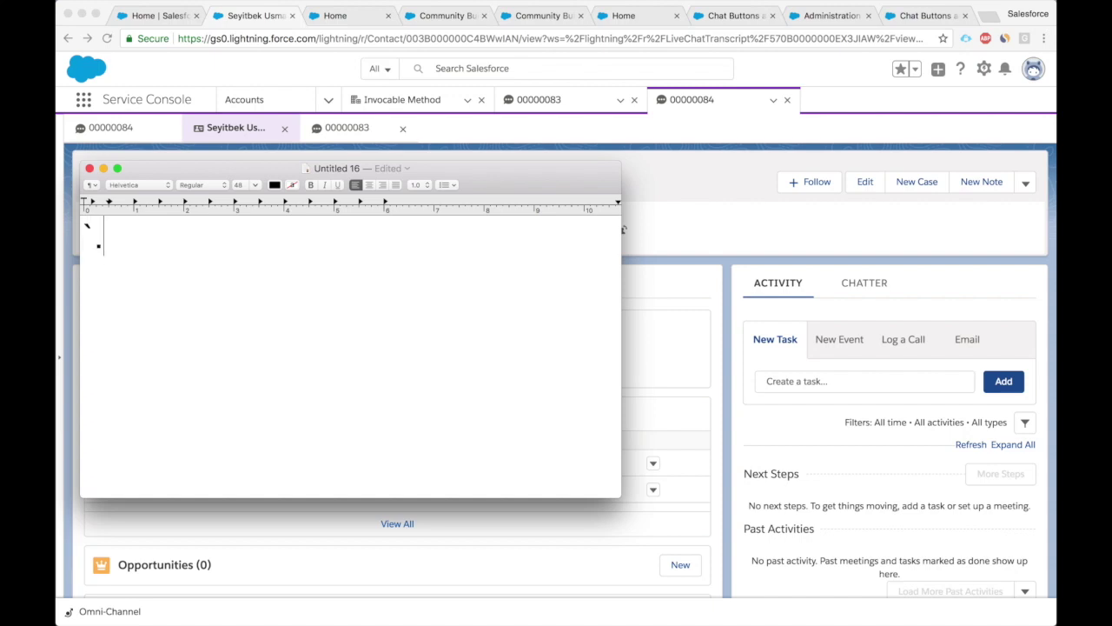
{"action": "left_click", "coordinate": [448, 184]}
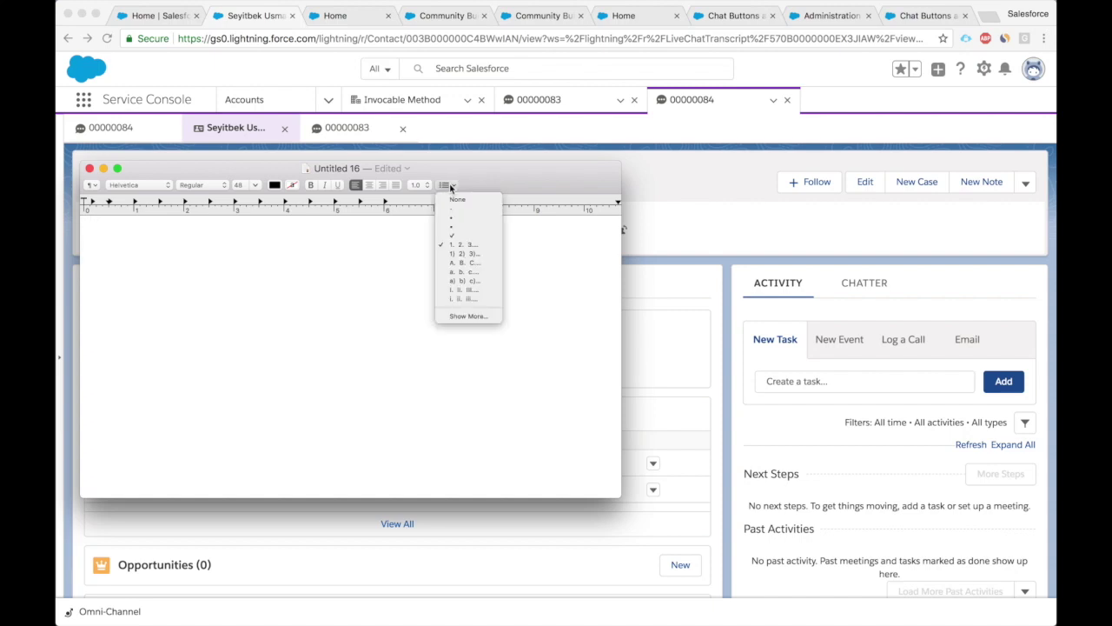
{"action": "left_click", "coordinate": [458, 246]}
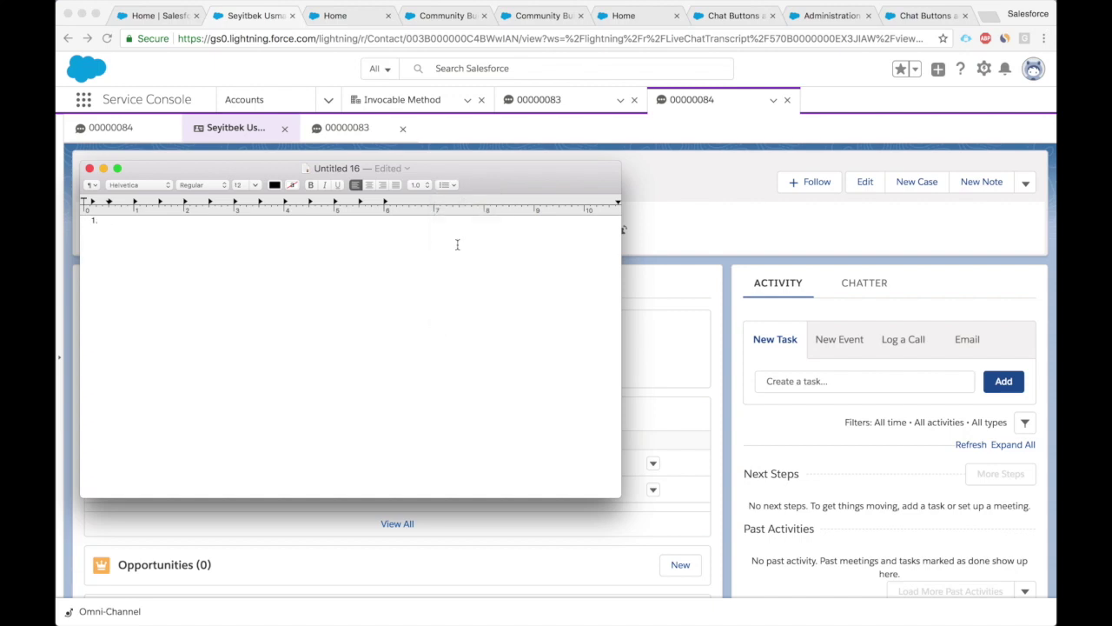
Step: Set the list text to 24 point and return to item 1
{"action": "key", "text": "super+a"}
{"action": "left_click", "coordinate": [257, 185]}
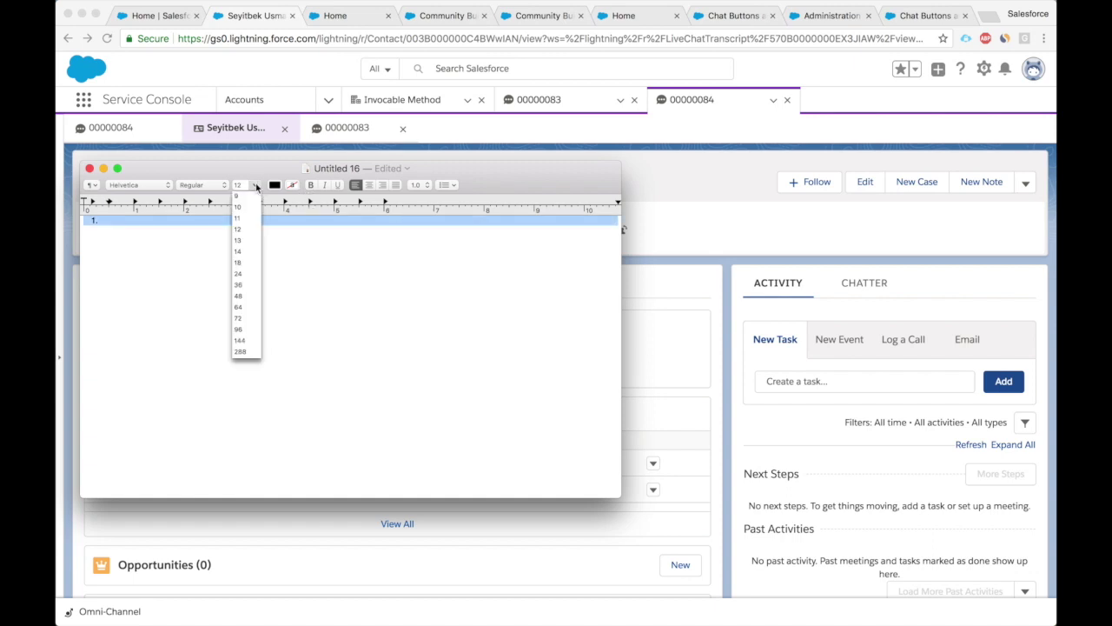
{"action": "left_click", "coordinate": [239, 274]}
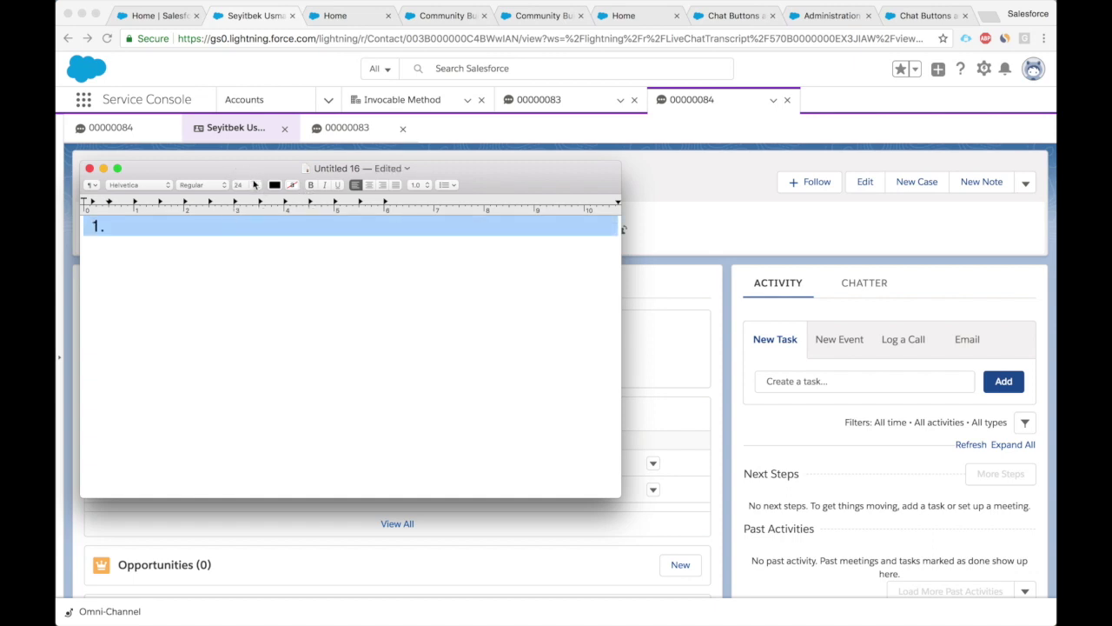
{"action": "left_click", "coordinate": [256, 185]}
{"action": "left_click", "coordinate": [247, 274]}
{"action": "left_click", "coordinate": [250, 241]}
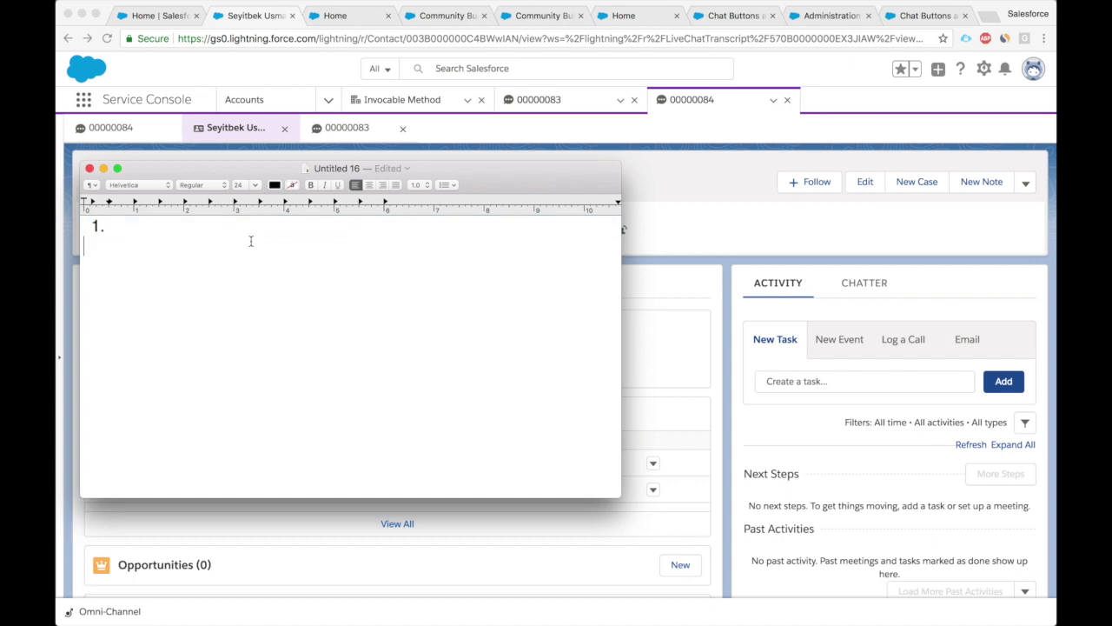
{"action": "left_click", "coordinate": [241, 221]}
Step: Type list items Lightning, Service Cloud License, Live Agent license, and Live Agent must be enabled
{"action": "type", "text": "Lightning Exper"}
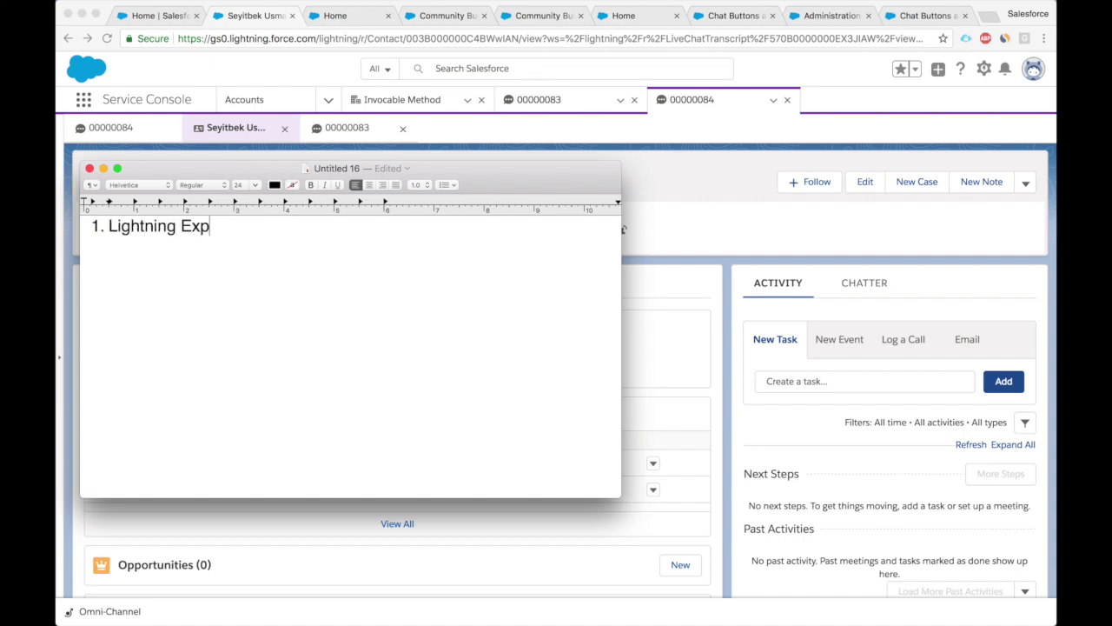
{"action": "key", "text": "BackSpace"}
{"action": "key", "text": "BackSpace"}
{"action": "key", "text": "BackSpace"}
{"action": "key", "text": "BackSpace"}
{"action": "key", "text": "BackSpace"}
{"action": "key", "text": "Return"}
{"action": "type", "text": "Service Clo"}
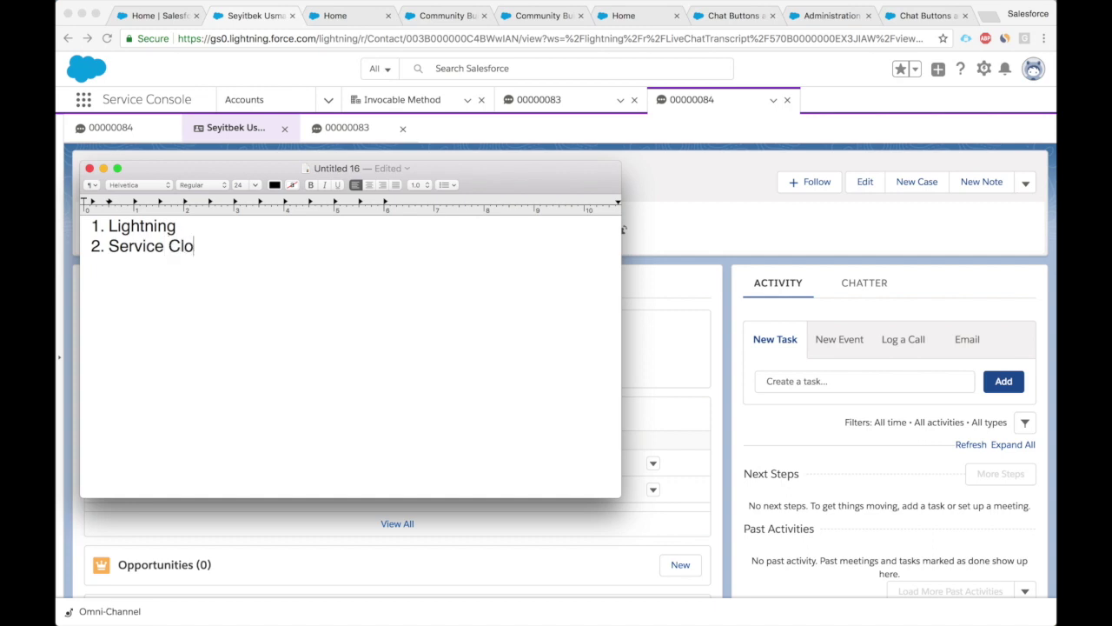
{"action": "type", "text": "ud License"}
{"action": "key", "text": "Return"}
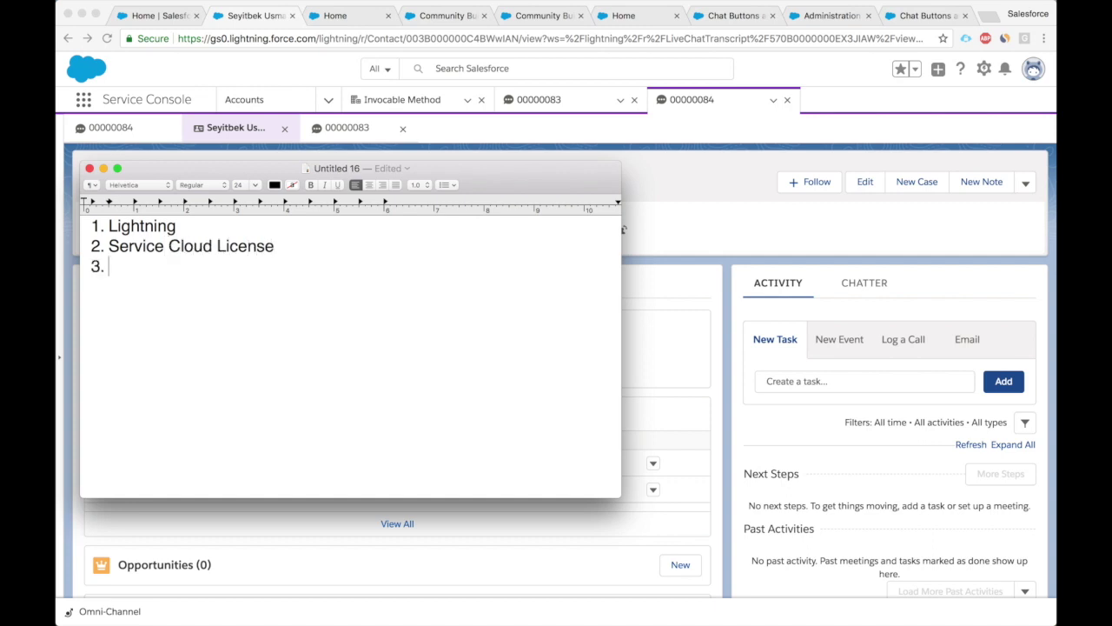
{"action": "type", "text": "Live Agent license"}
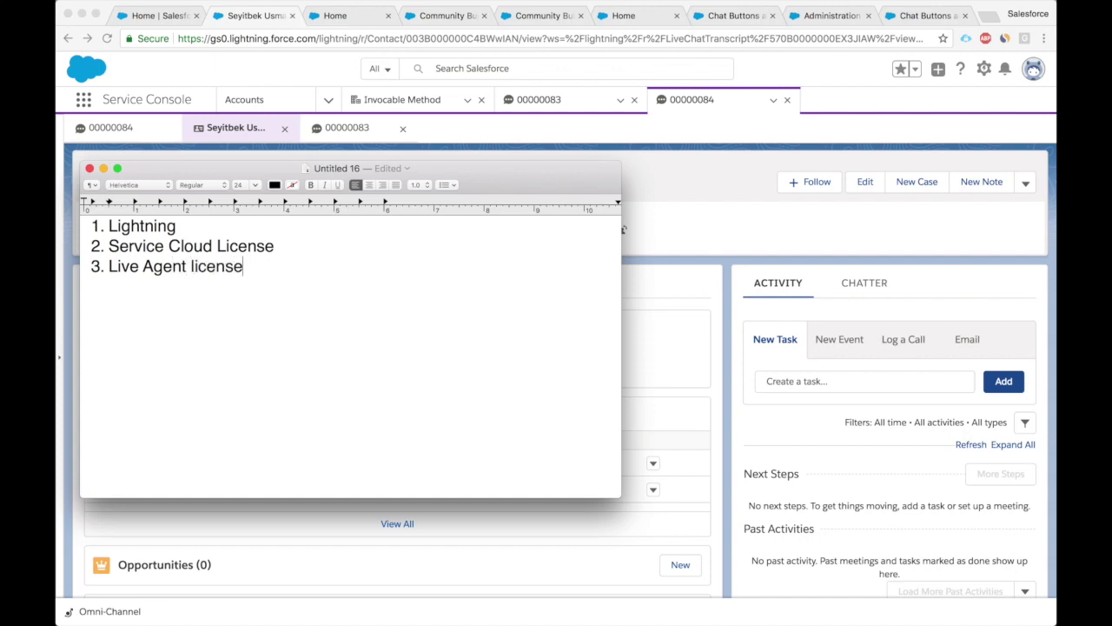
{"action": "key", "text": "Return"}
{"action": "type", "text": "Live Agent mustbe"}
{"action": "key", "text": "BackSpace"}
{"action": "key", "text": "BackSpace"}
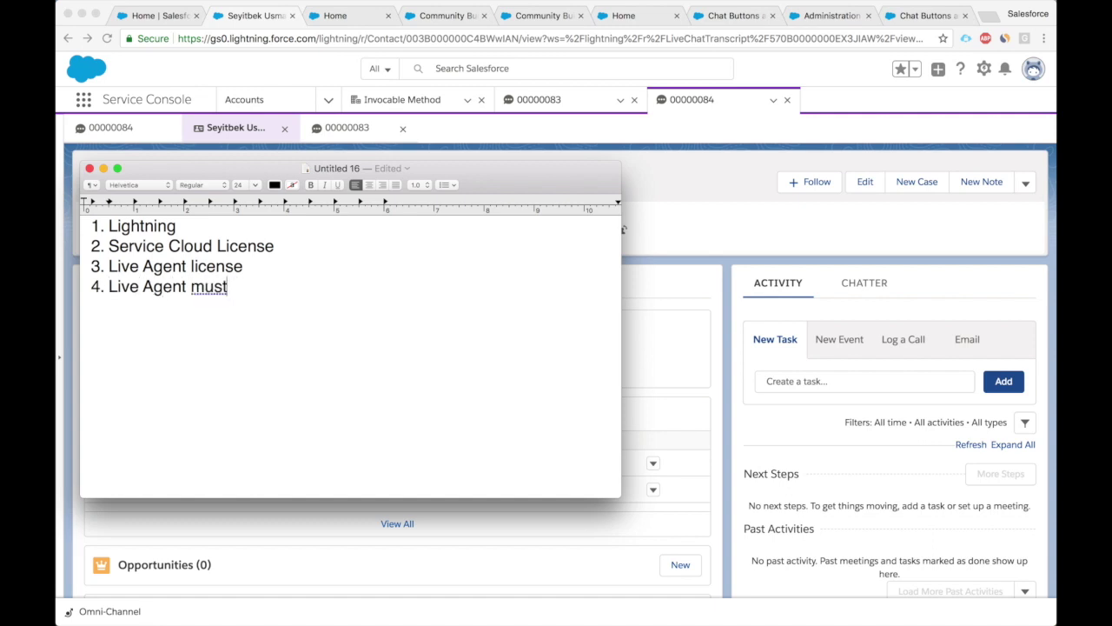
{"action": "type", "text": "be enabled"}
{"action": "key", "text": "Return"}
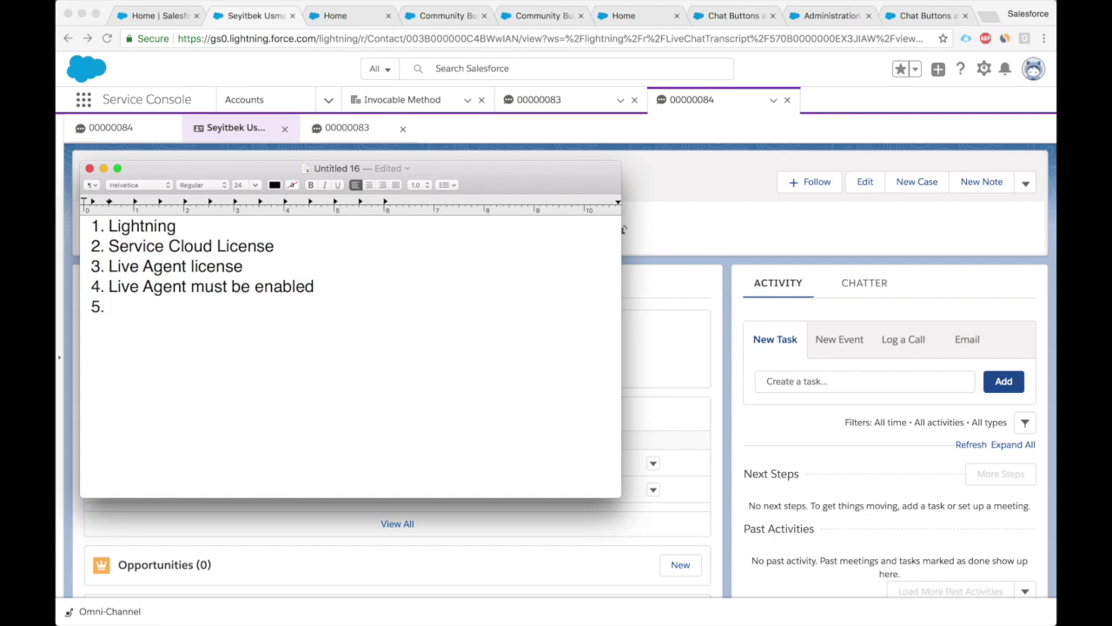
{"action": "left_click_drag", "start_coordinate": [500, 163], "coordinate": [576, 113]}
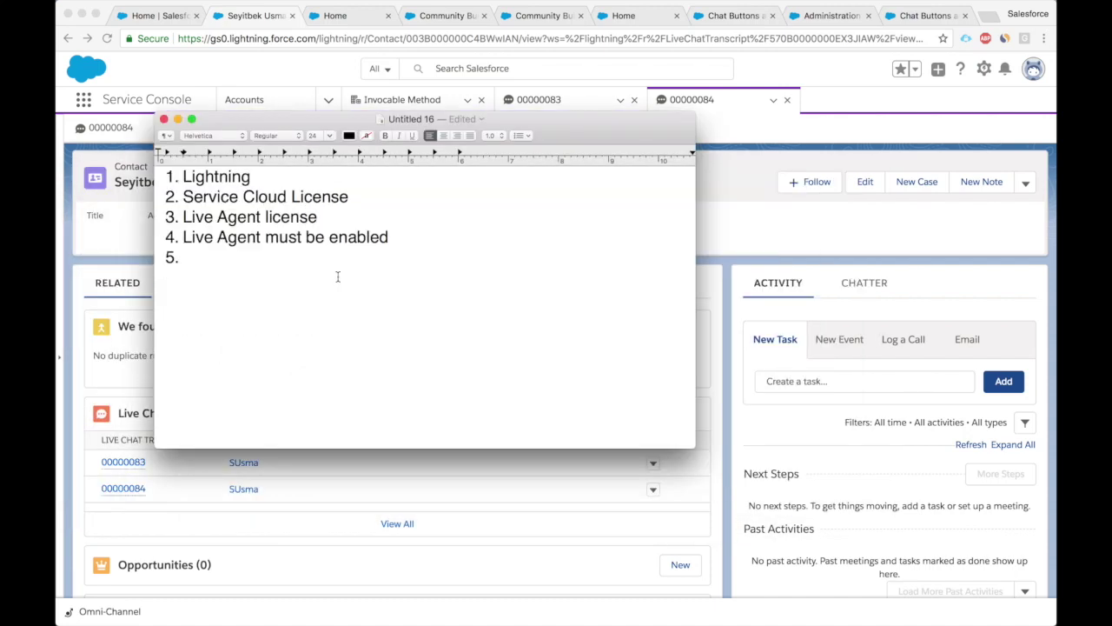
Step: Add fifth item 'Community must be setup' and end the numbered list
{"action": "key", "text": "Return"}
{"action": "key", "text": "Return"}
{"action": "type", "text": "Community must be setup"}
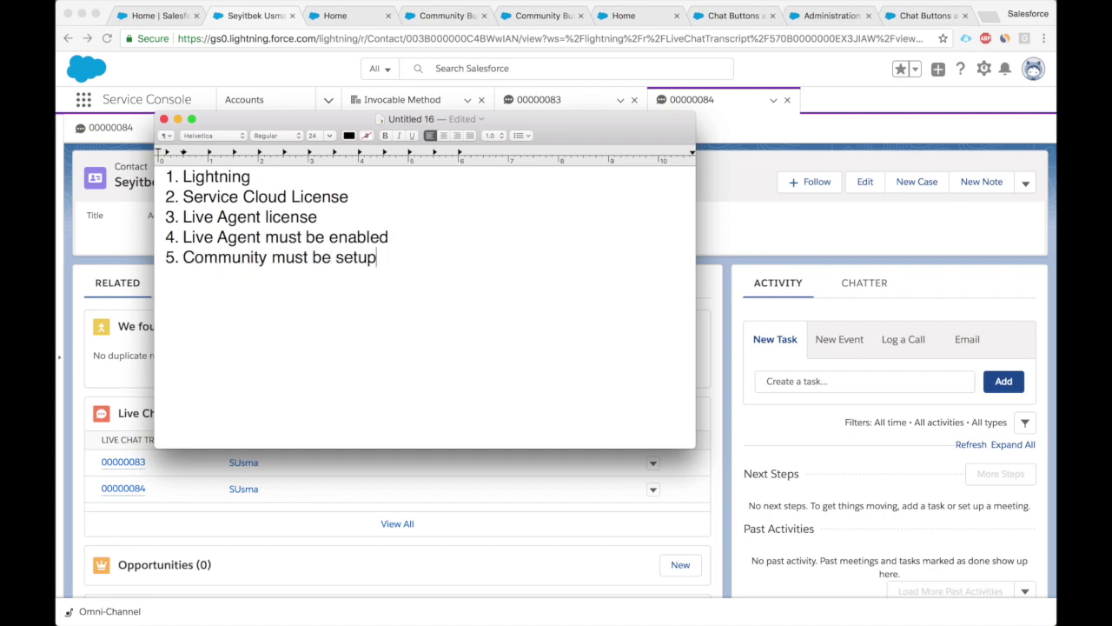
{"action": "key", "text": "Return"}
{"action": "key", "text": "Return"}
Step: Insert a bold 'Pre-requisites' heading above the list
{"action": "key", "text": "Up"}
{"action": "key", "text": "Up"}
{"action": "key", "text": "Up"}
{"action": "key", "text": "Up"}
{"action": "key", "text": "Up"}
{"action": "key", "text": "Return"}
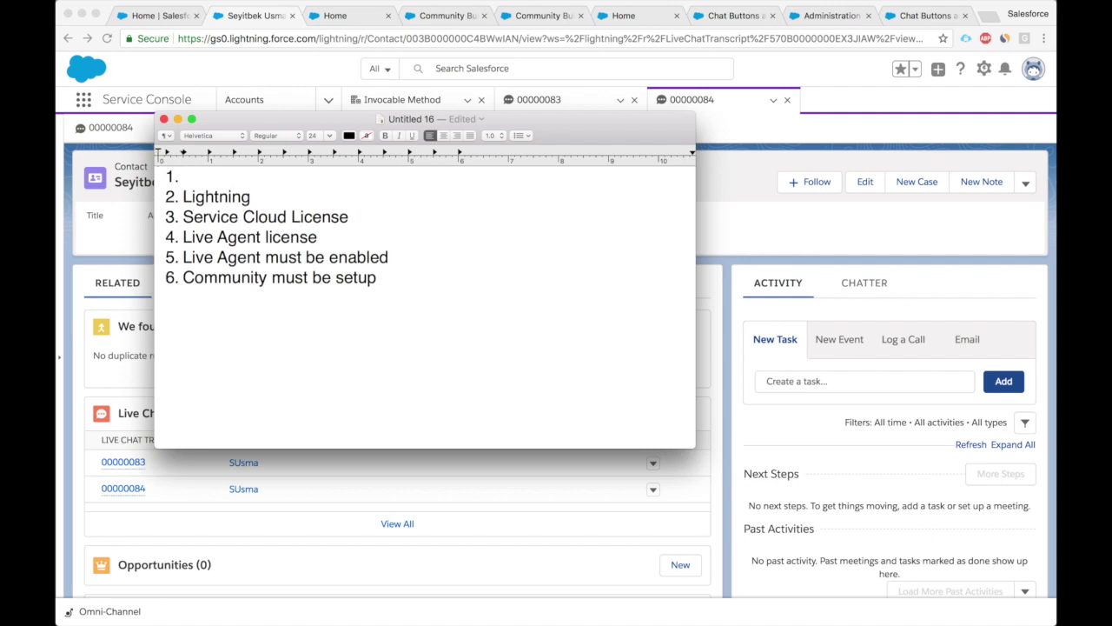
{"action": "key", "text": "BackSpace"}
{"action": "type", "text": "Pre-"}
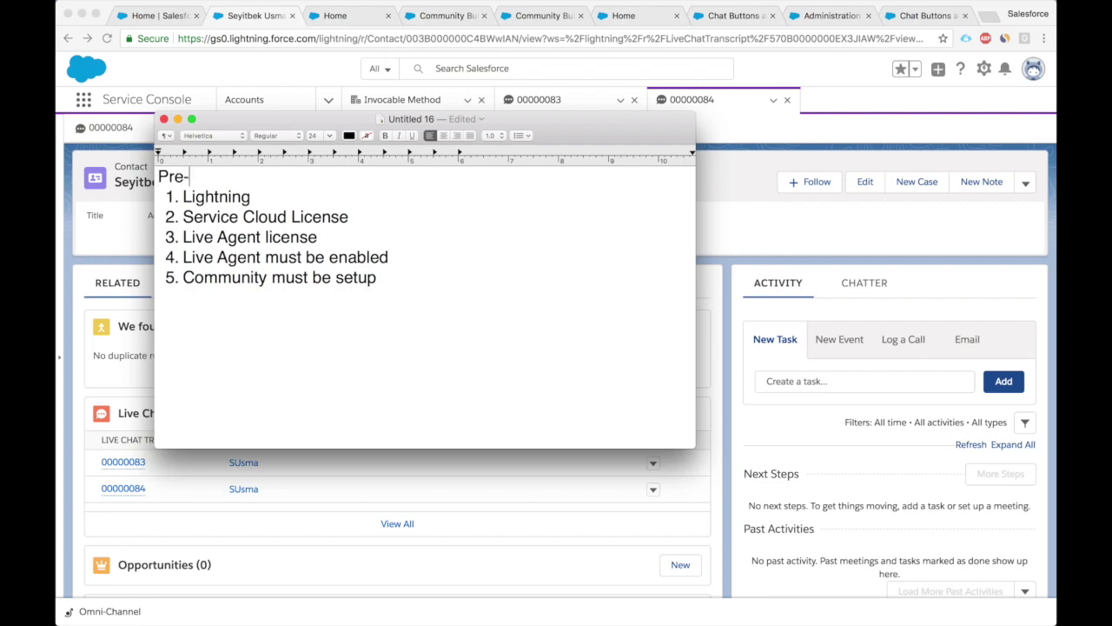
{"action": "type", "text": "requisites"}
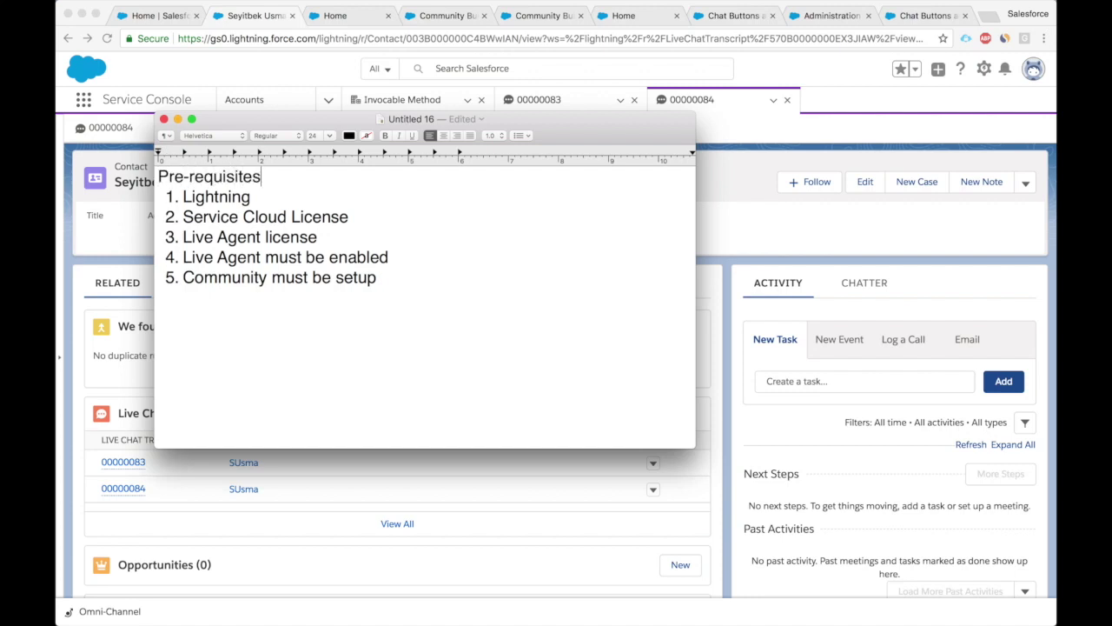
{"action": "triple_click", "coordinate": [224, 176]}
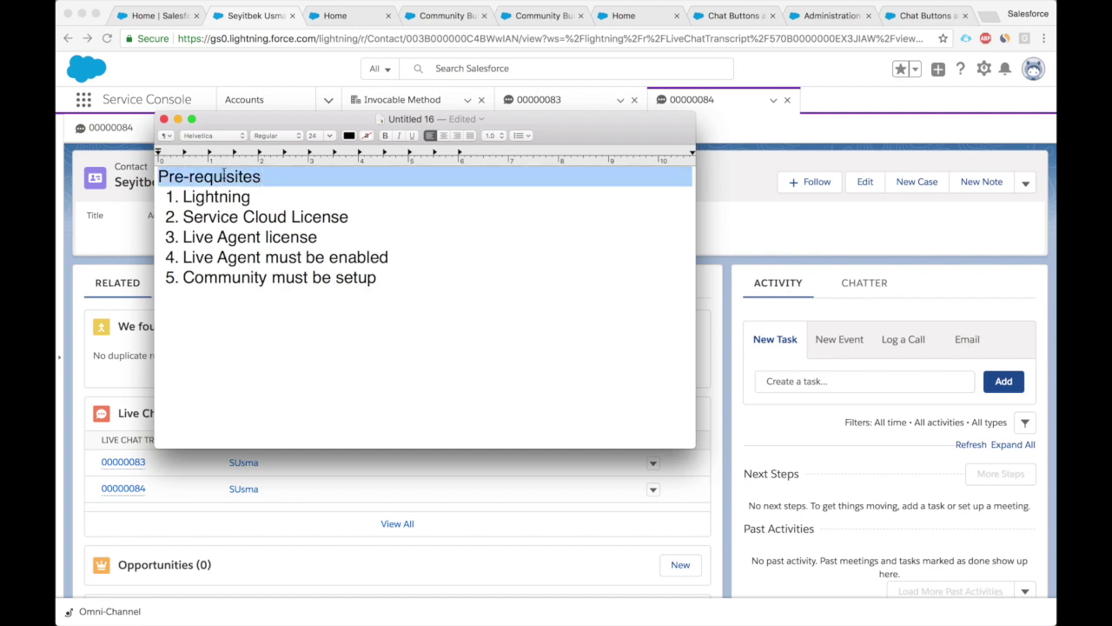
{"action": "key", "text": "super+b"}
Step: Type a 'Limitations' line below the list
{"action": "left_click", "coordinate": [235, 391]}
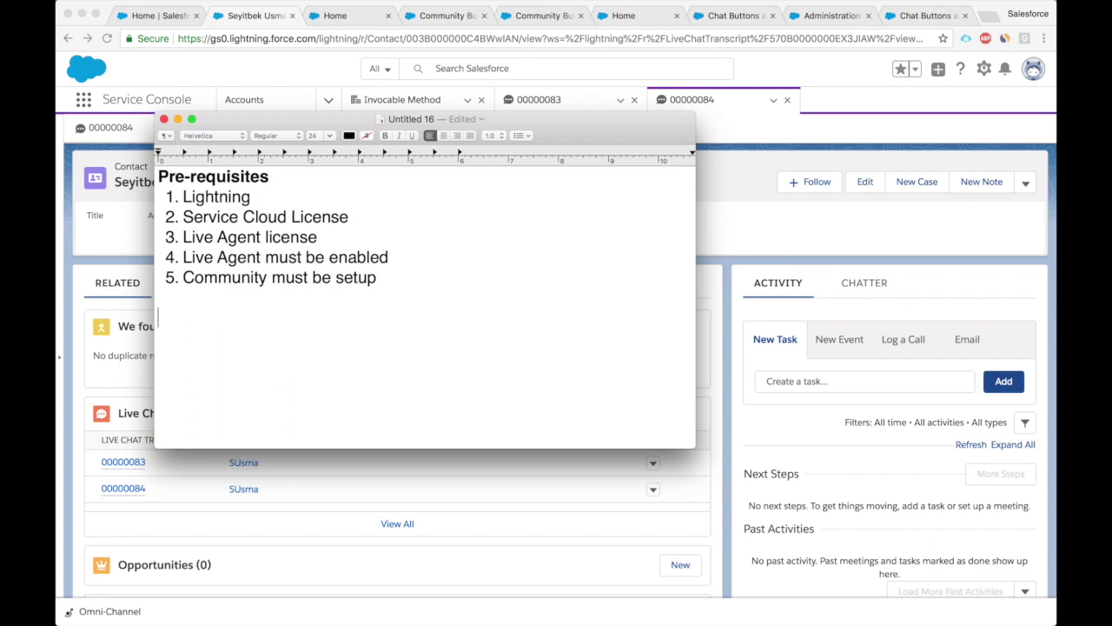
{"action": "type", "text": "Limitations"}
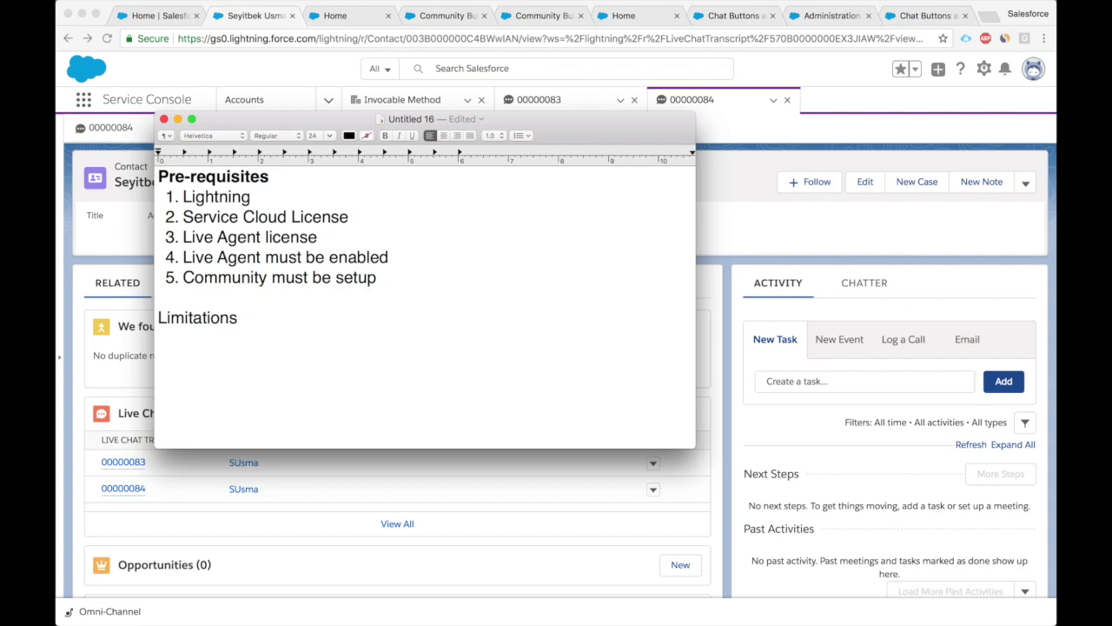
{"action": "key", "text": "Return"}
Step: Bold the Limitations heading and start a numbered list beneath it
{"action": "triple_click", "coordinate": [193, 322]}
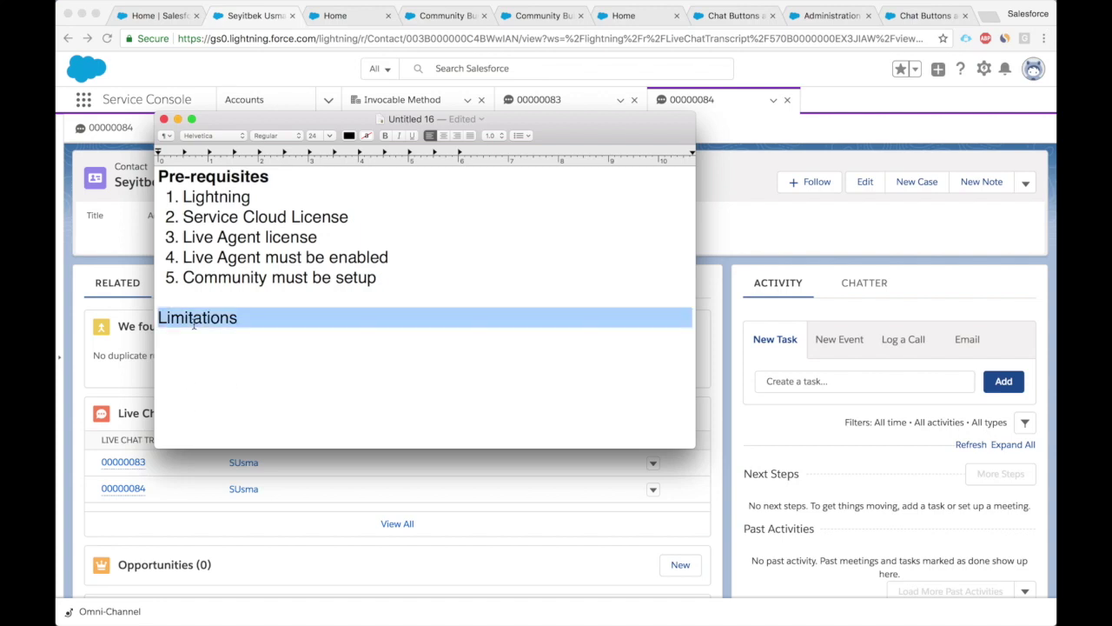
{"action": "key", "text": "super+b"}
{"action": "left_click", "coordinate": [201, 334]}
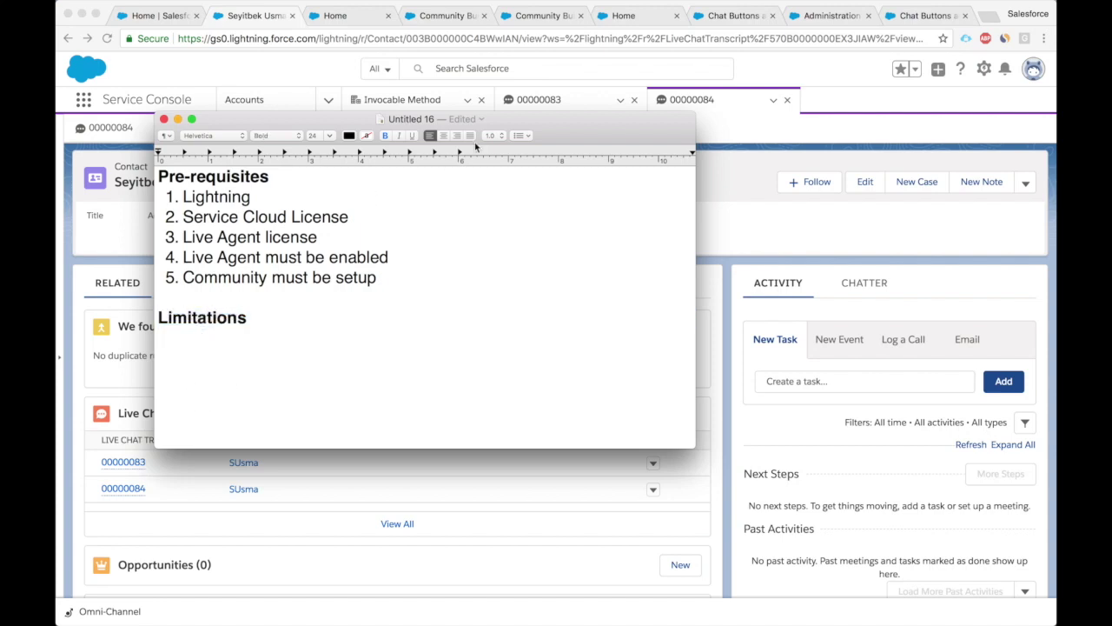
{"action": "left_click", "coordinate": [522, 136]}
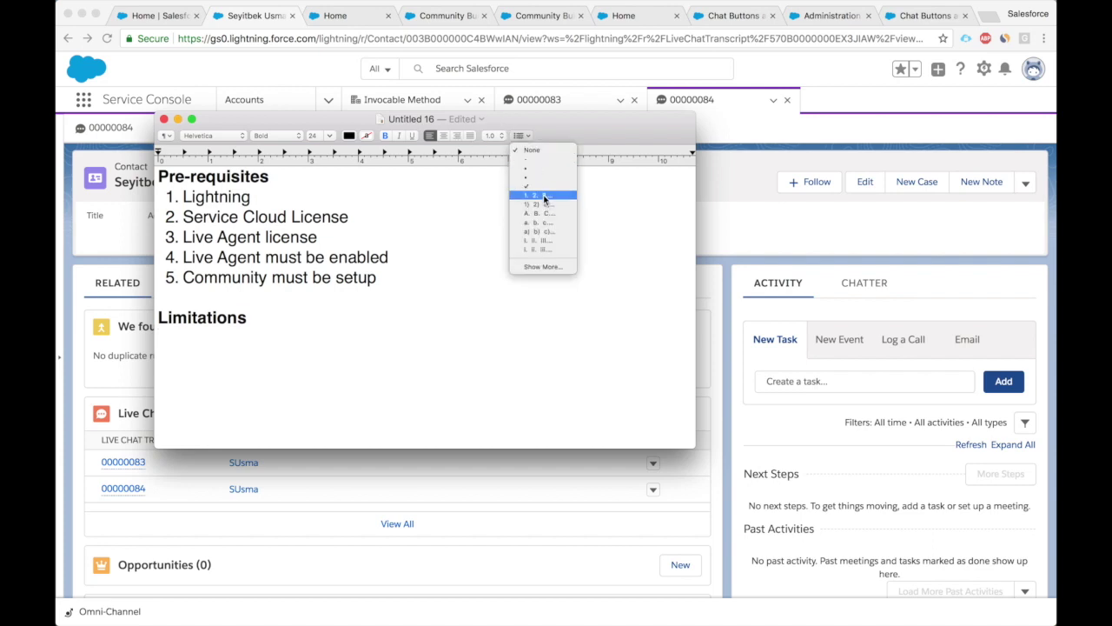
{"action": "left_click", "coordinate": [543, 194]}
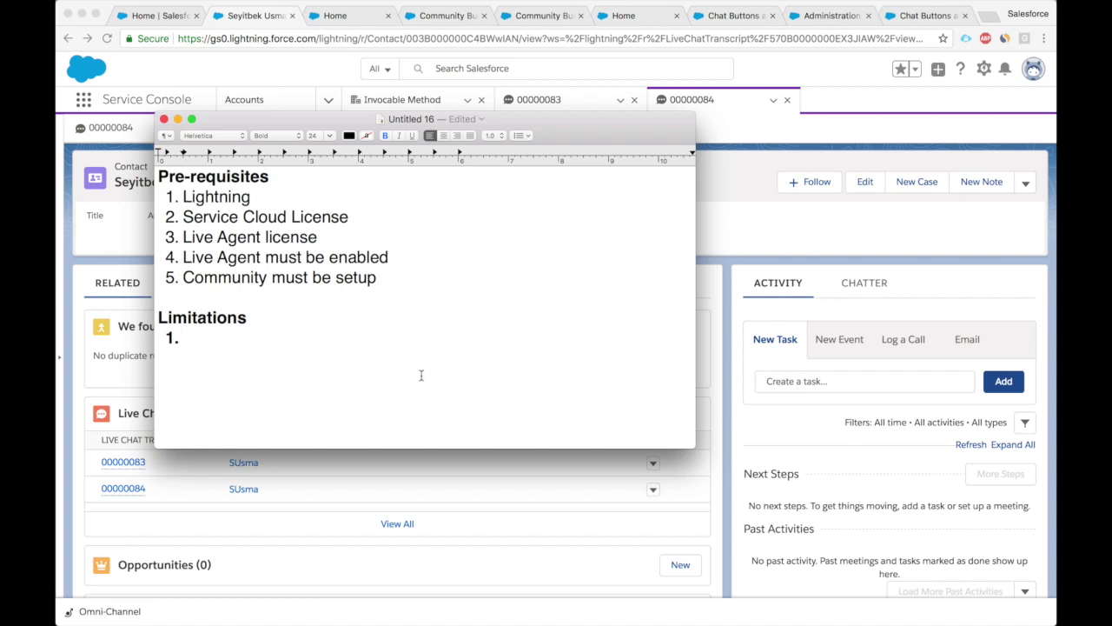
Step: Add unbolded limitation 1: 'Setup only available in Lightning'
{"action": "type", "text": "Set"}
{"action": "double_click", "coordinate": [200, 338]}
{"action": "key", "text": "super+b"}
{"action": "left_click", "coordinate": [217, 339]}
{"action": "type", "text": "up only"}
{"action": "triple_click", "coordinate": [219, 338]}
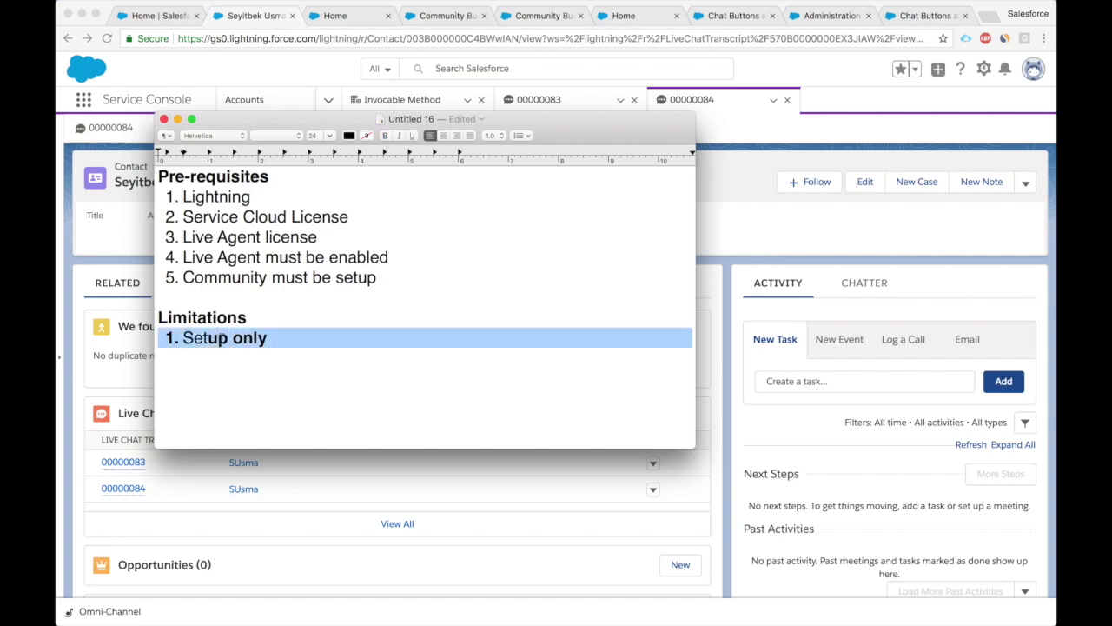
{"action": "key", "text": "super+b"}
{"action": "left_click", "coordinate": [298, 347]}
{"action": "type", "text": "ava"}
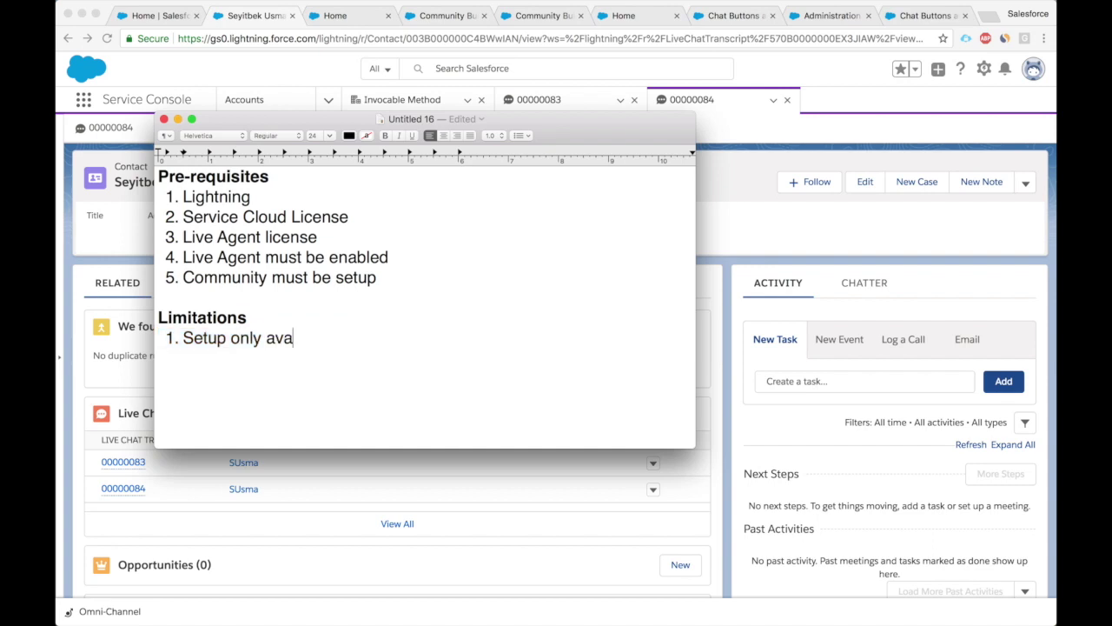
{"action": "type", "text": "ilable in Lightning"}
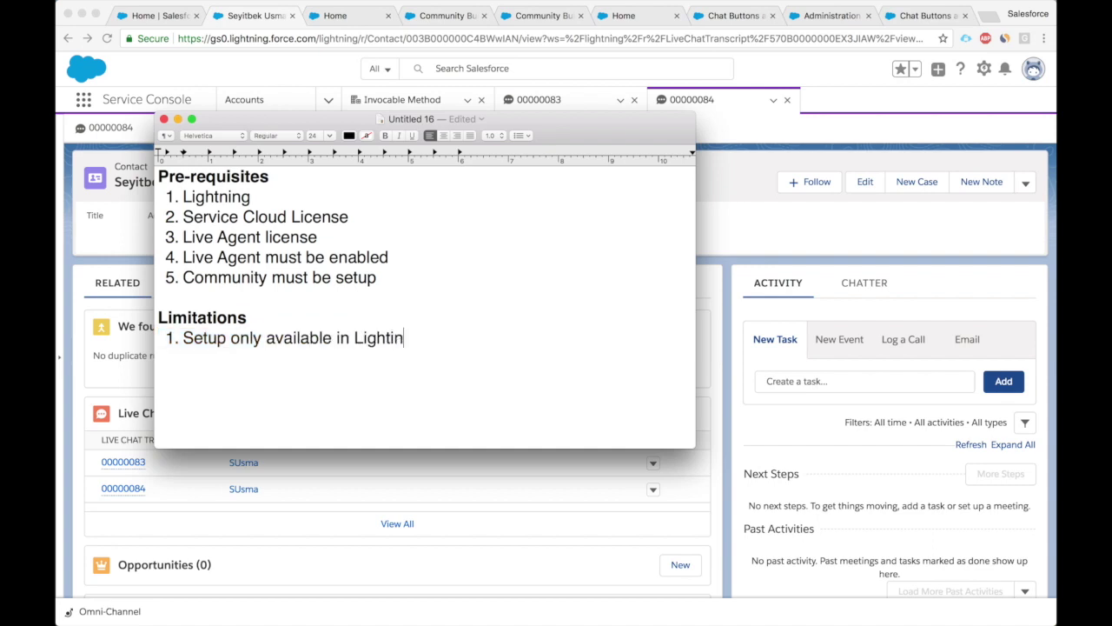
{"action": "key", "text": "Return"}
Step: Add limitation 2: 'Snap-in cannot be on the same page as a Live Agent chat button'
{"action": "type", "text": "Snap-in on"}
{"action": "key", "text": "BackSpace"}
{"action": "key", "text": "BackSpace"}
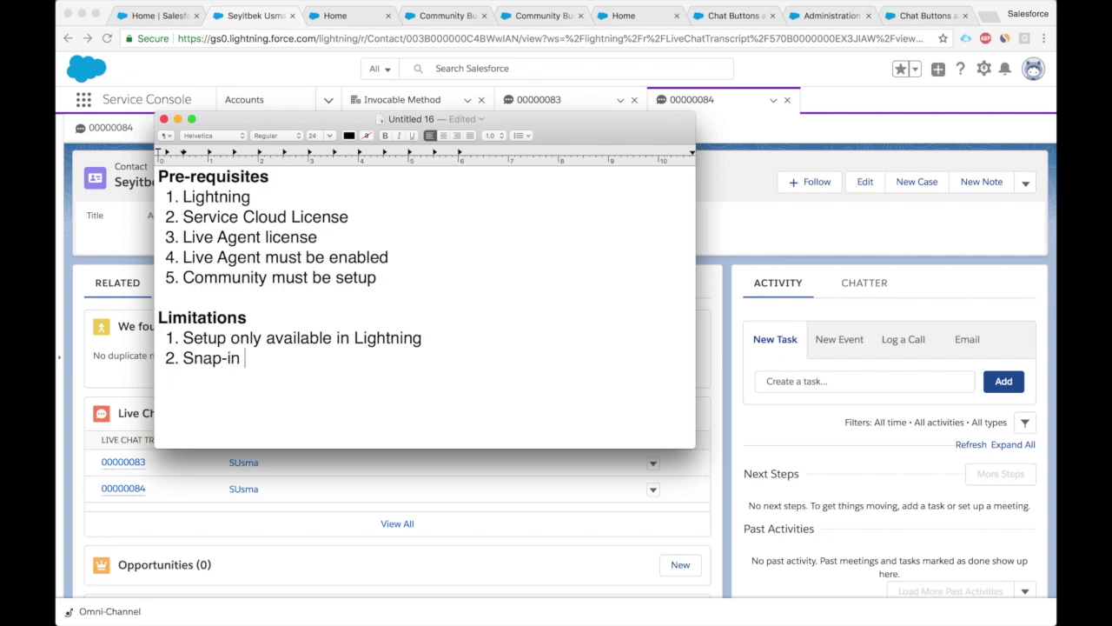
{"action": "type", "text": "cano"}
{"action": "key", "text": "BackSpace"}
{"action": "type", "text": "not be "}
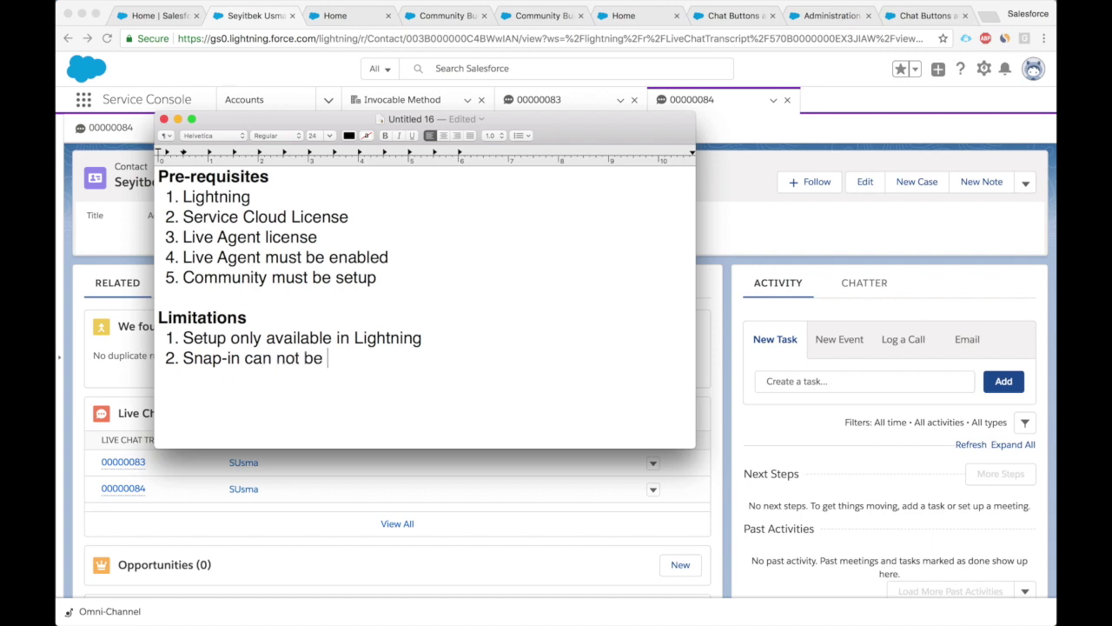
{"action": "type", "text": "on the same page as aL"}
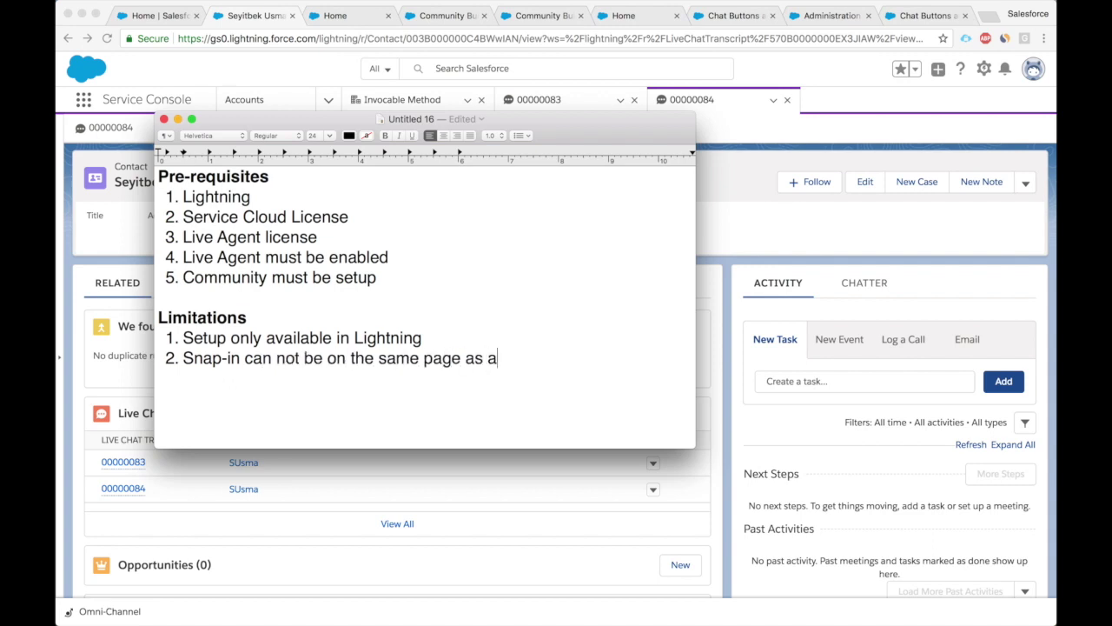
{"action": "key", "text": "BackSpace"}
{"action": "key", "text": "BackSpace"}
{"action": "type", "text": "a Live Agent chat button"}
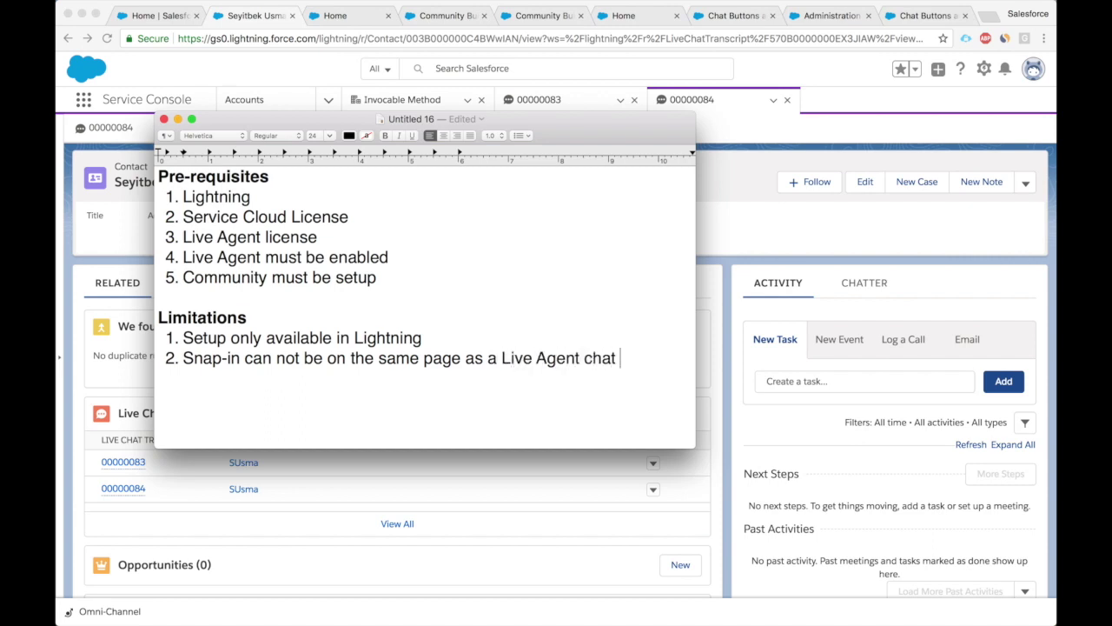
{"action": "key", "text": "Return"}
Step: Add limitation 3 'Can't embed Snap-ins into Lightning Components' and drop the empty fourth item
{"action": "type", "text": "Can't embed S"}
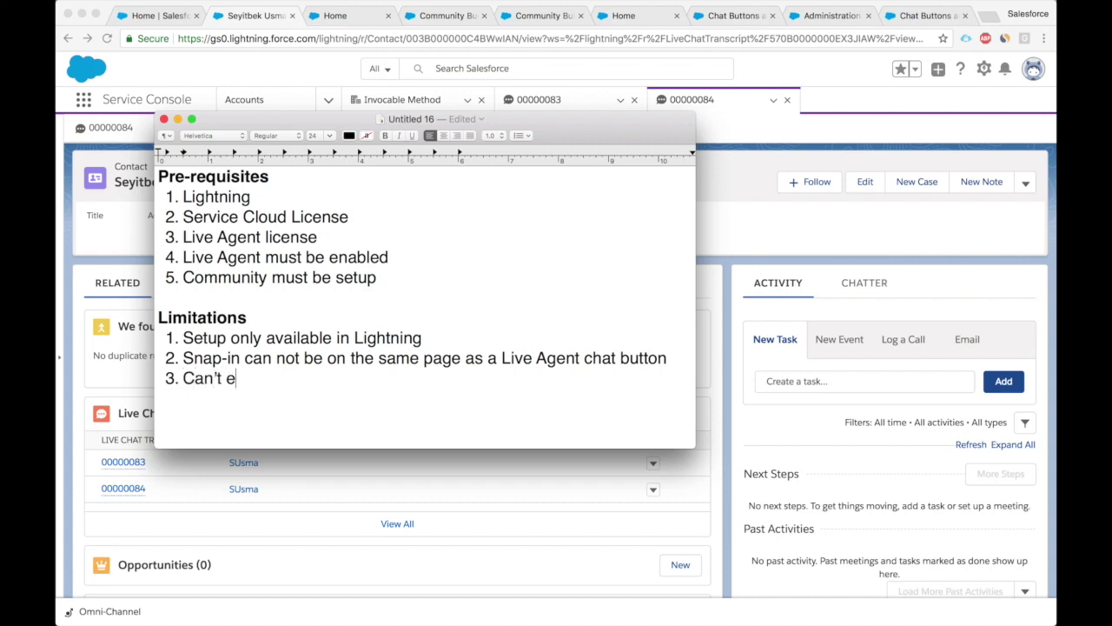
{"action": "type", "text": "nap-in"}
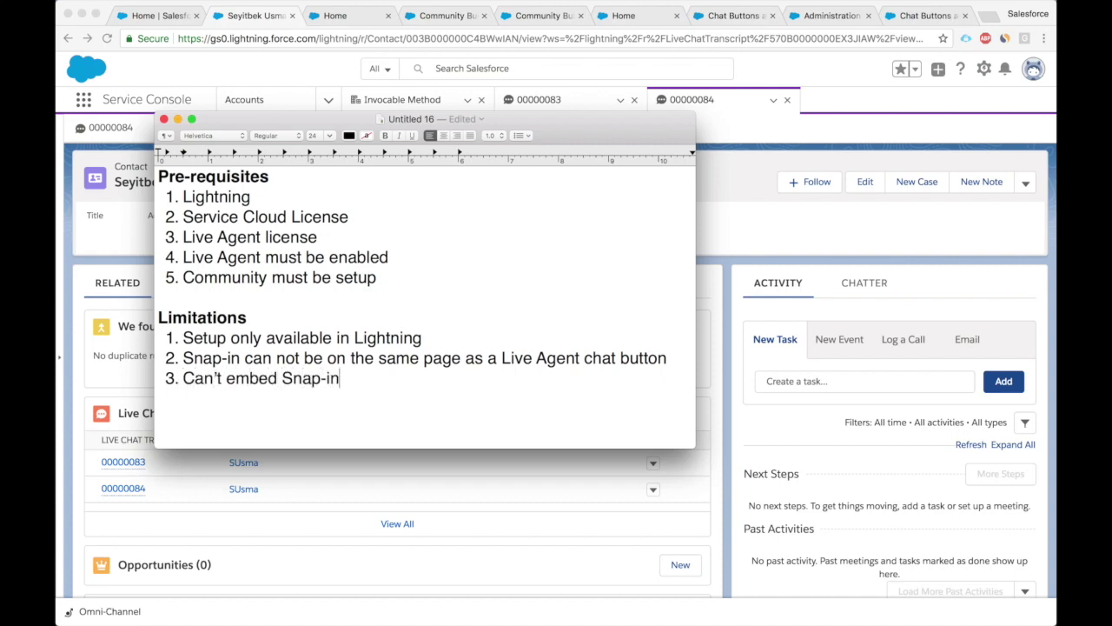
{"action": "type", "text": "s into Lightning "}
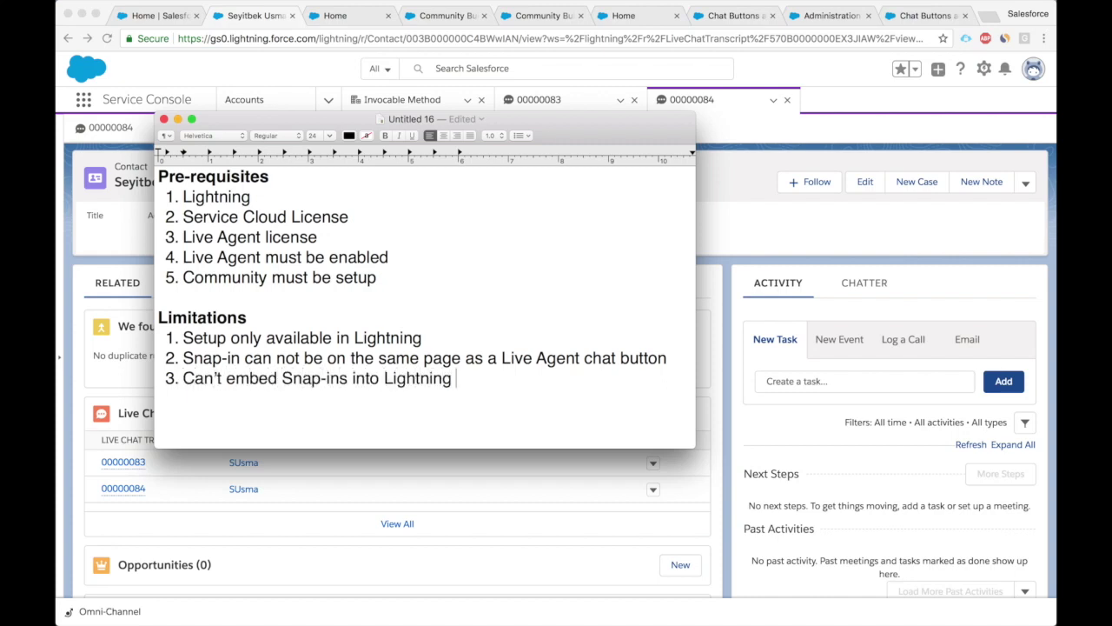
{"action": "type", "text": "Components"}
{"action": "key", "text": "Return"}
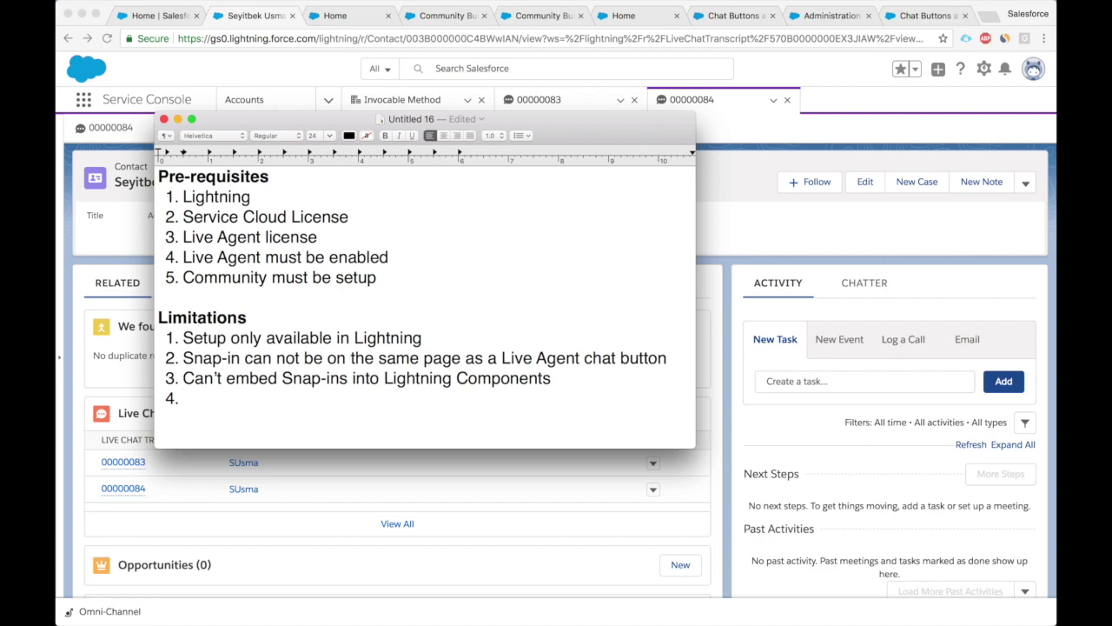
{"action": "key", "text": "BackSpace"}
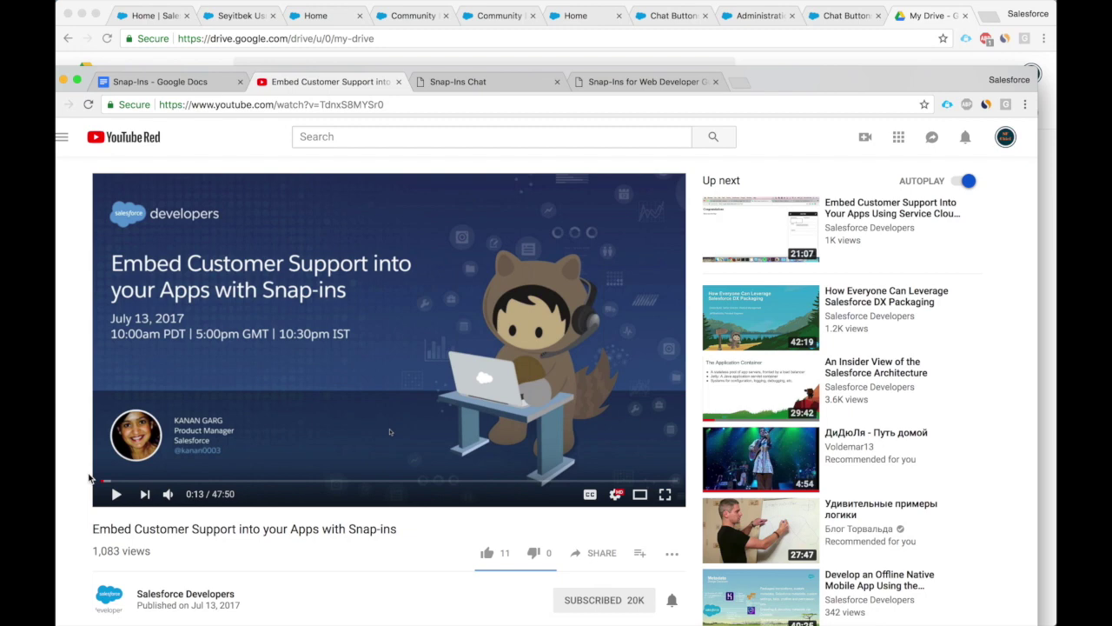
Step: Jump the Snap-ins video forward in steps from 1:40 to the 12:27 In class exercise slide
{"action": "scroll", "coordinate": [89, 476], "scroll_direction": "down", "scroll_amount": 1}
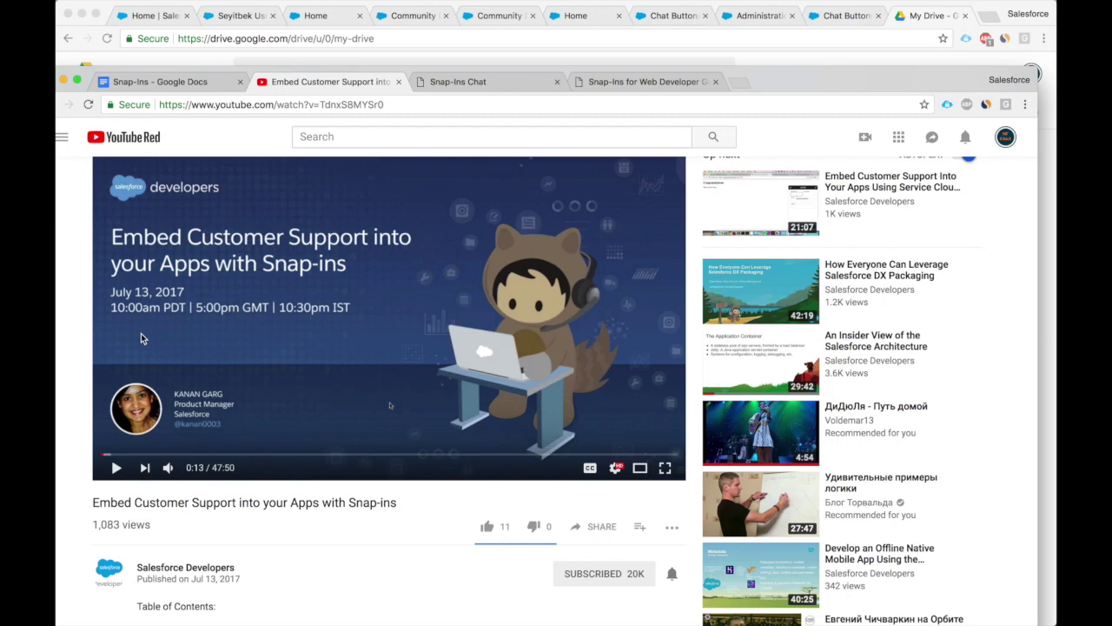
{"action": "left_click", "coordinate": [121, 455]}
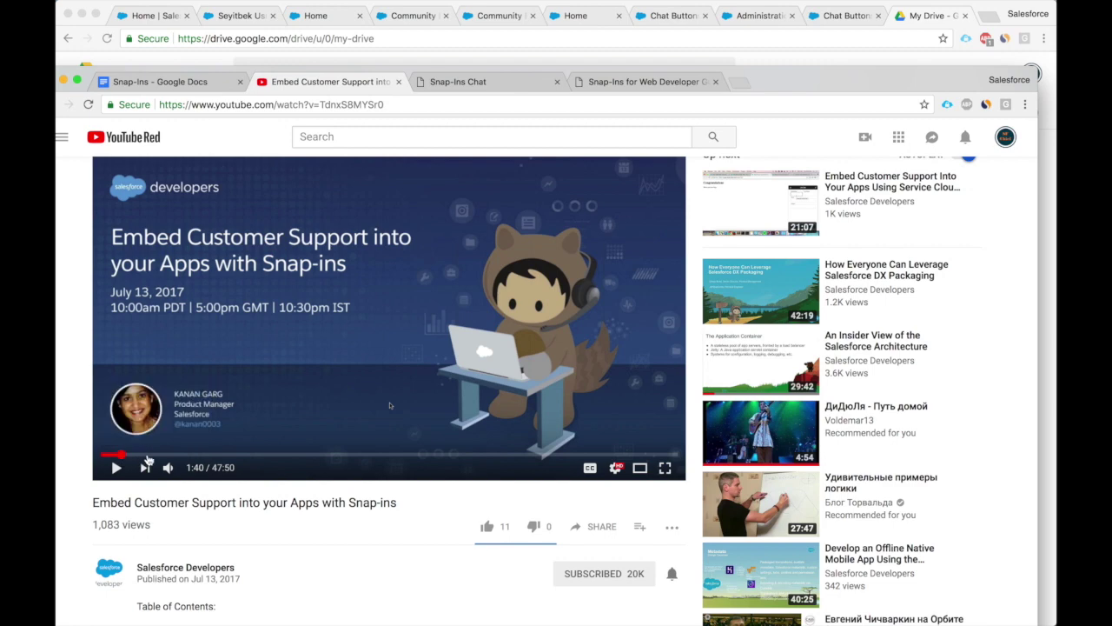
{"action": "left_click", "coordinate": [147, 455]}
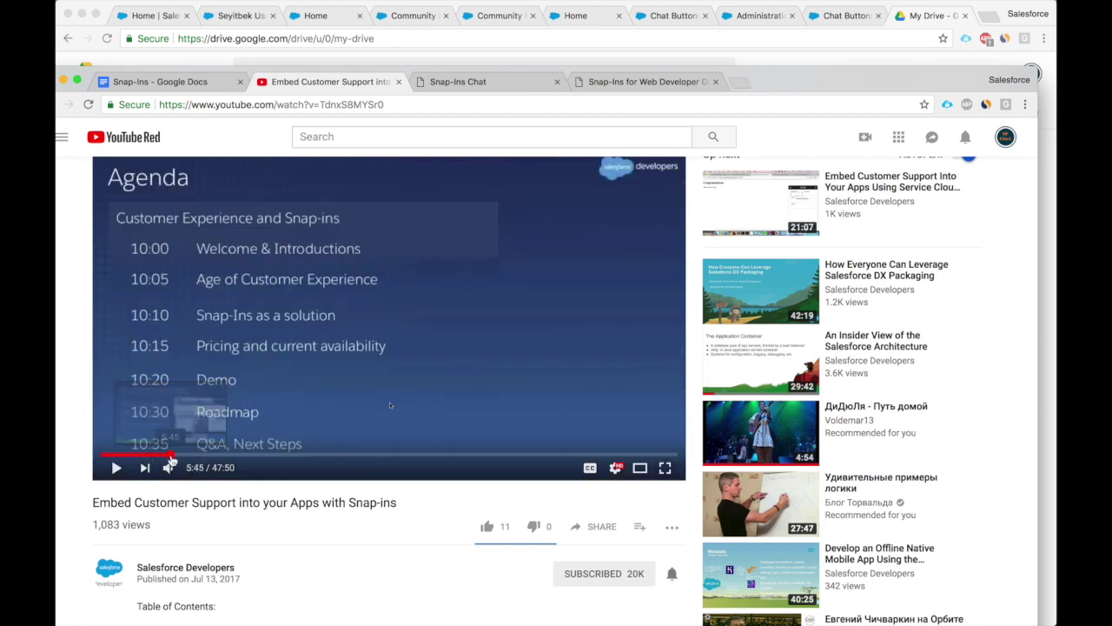
{"action": "left_click", "coordinate": [171, 456]}
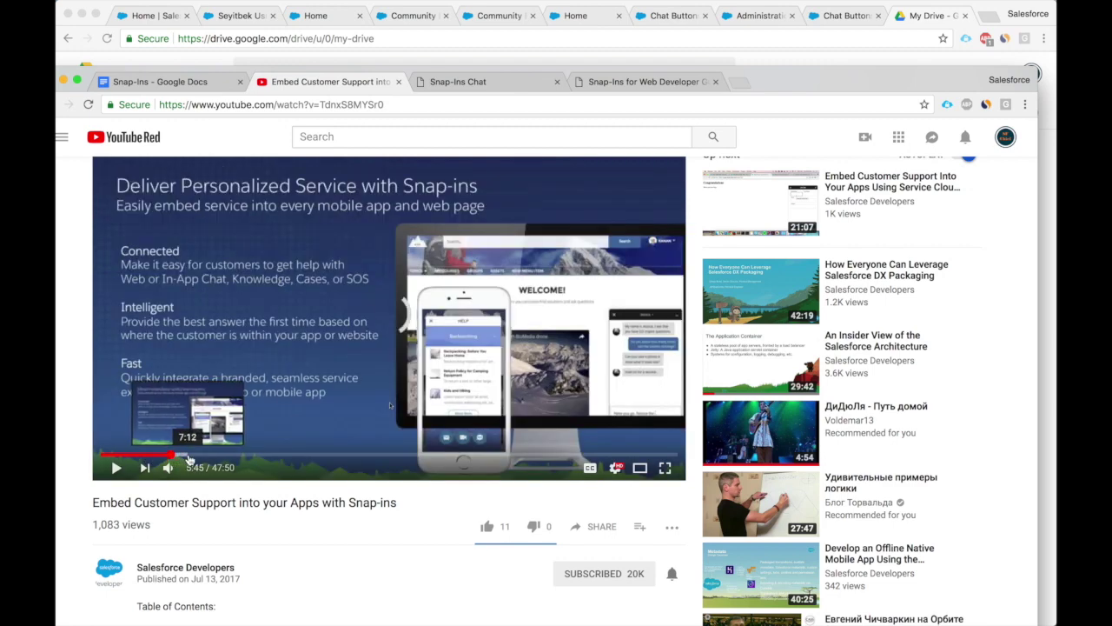
{"action": "left_click", "coordinate": [188, 456]}
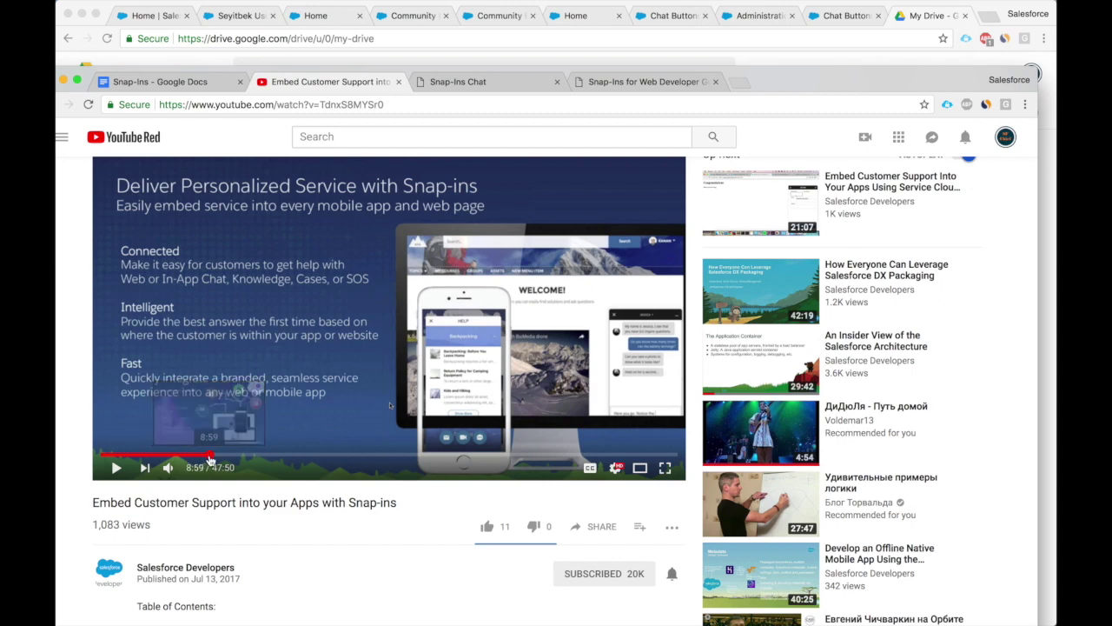
{"action": "left_click", "coordinate": [210, 455]}
{"action": "left_click", "coordinate": [224, 456]}
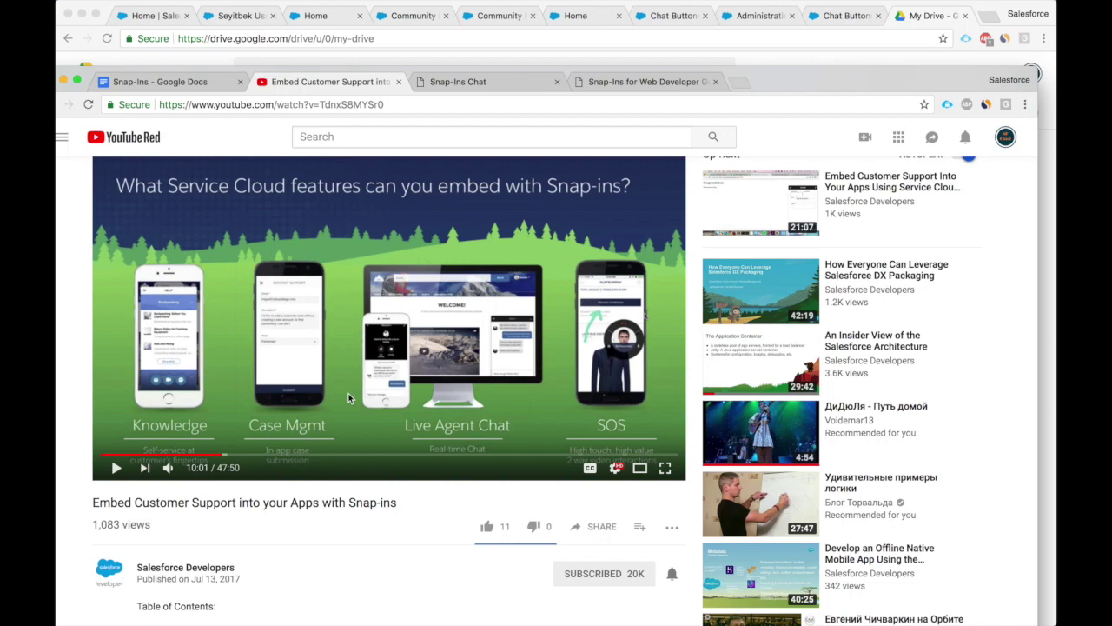
{"action": "left_click", "coordinate": [235, 455]}
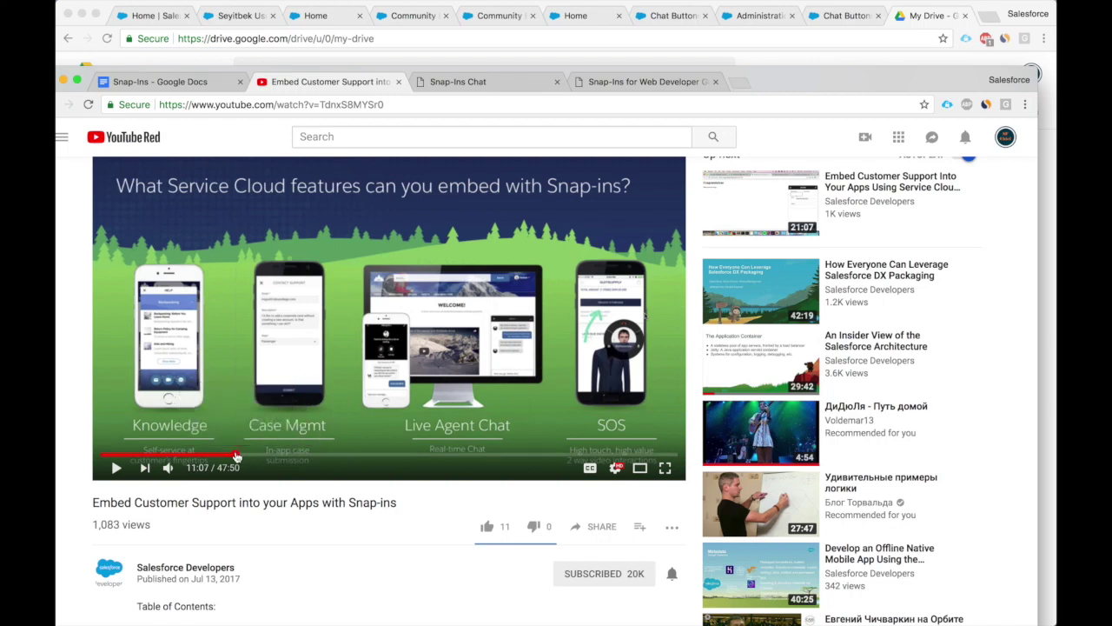
{"action": "left_click", "coordinate": [250, 455]}
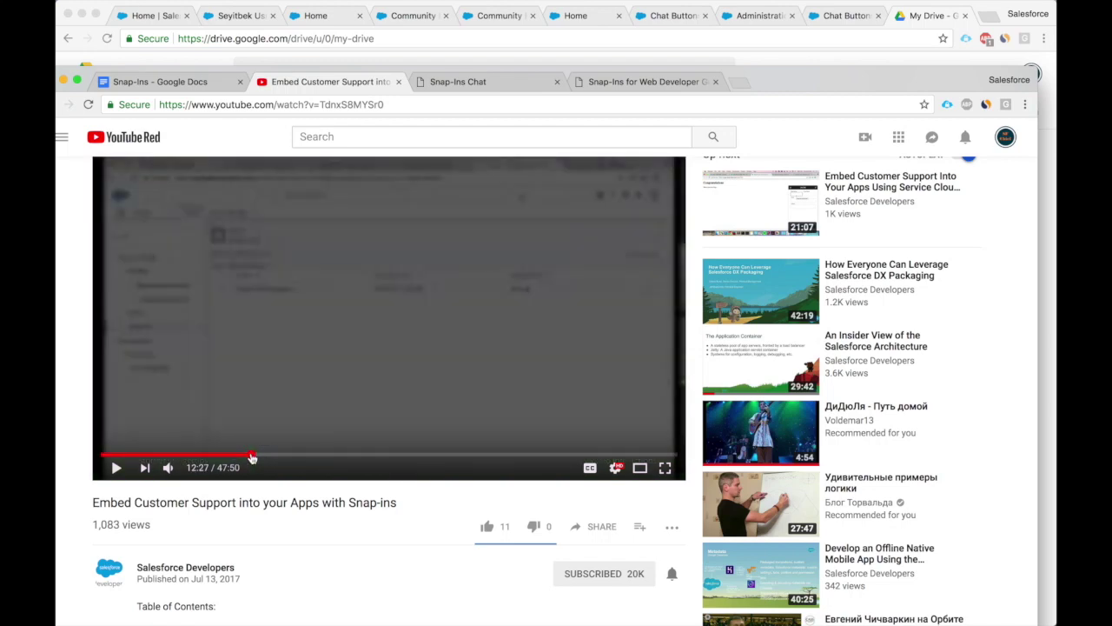
Step: Scroll the Snap-Ins Chat PDF to its setup steps, then view the Web Developer Guide PDF
{"action": "left_click", "coordinate": [439, 81]}
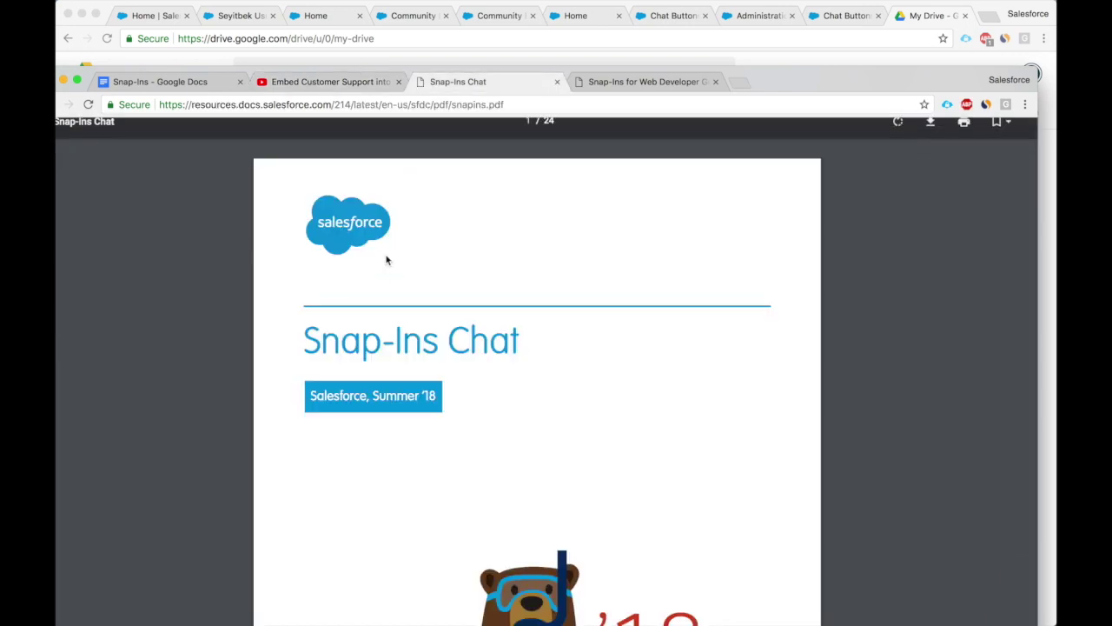
{"action": "scroll", "coordinate": [383, 270], "scroll_direction": "down", "scroll_amount": 1}
{"action": "scroll", "coordinate": [381, 278], "scroll_direction": "down", "scroll_amount": 3}
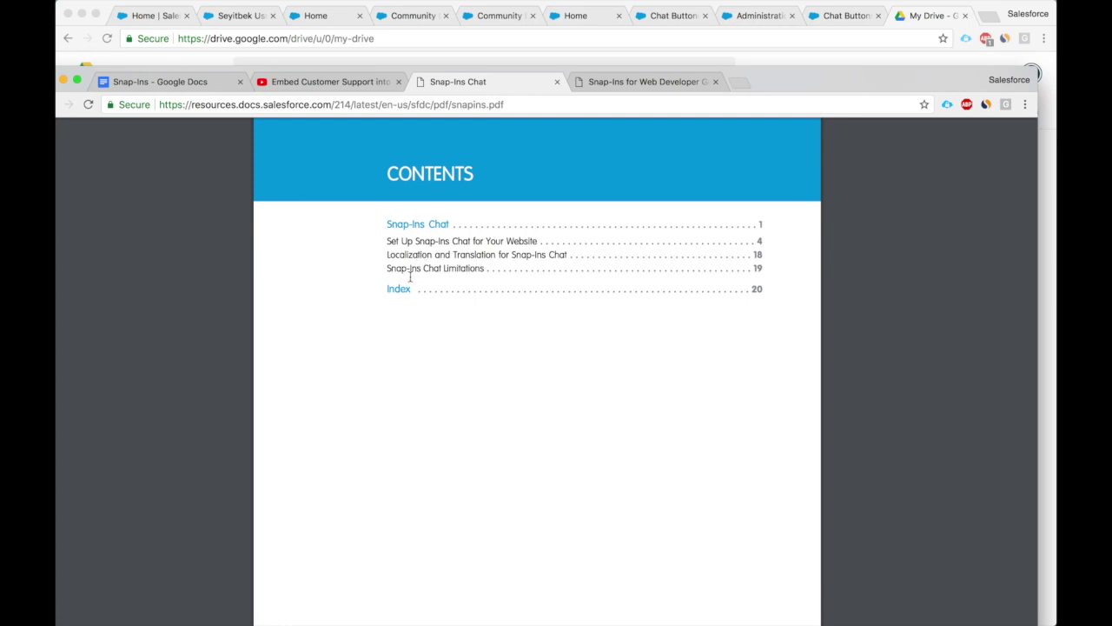
{"action": "scroll", "coordinate": [410, 276], "scroll_direction": "down", "scroll_amount": 5}
{"action": "scroll", "coordinate": [410, 277], "scroll_direction": "down", "scroll_amount": 8}
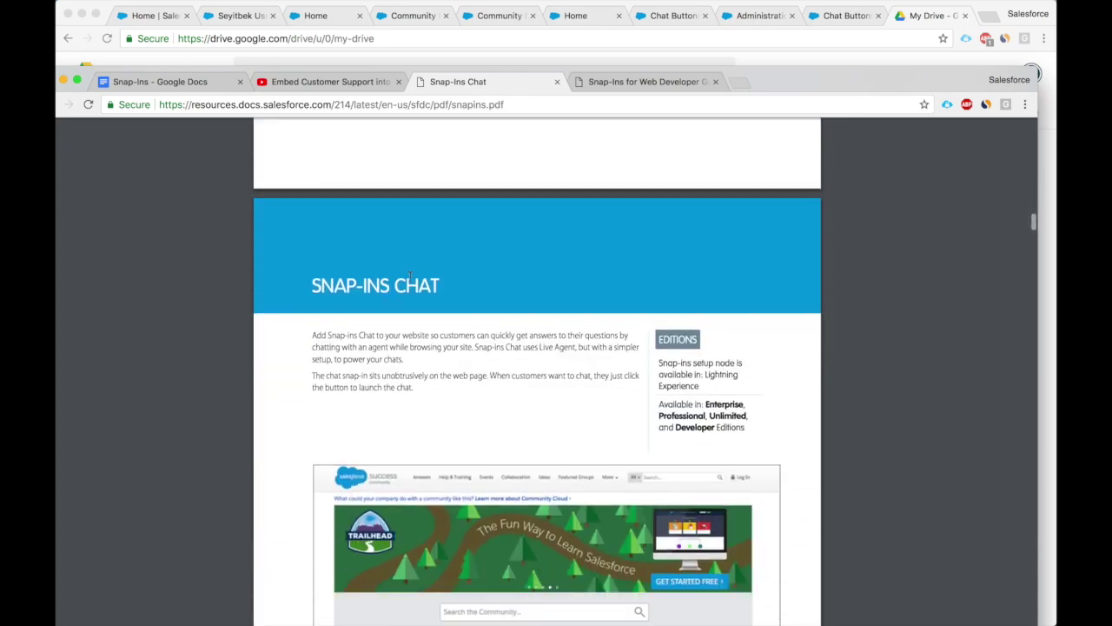
{"action": "scroll", "coordinate": [410, 276], "scroll_direction": "down", "scroll_amount": 15}
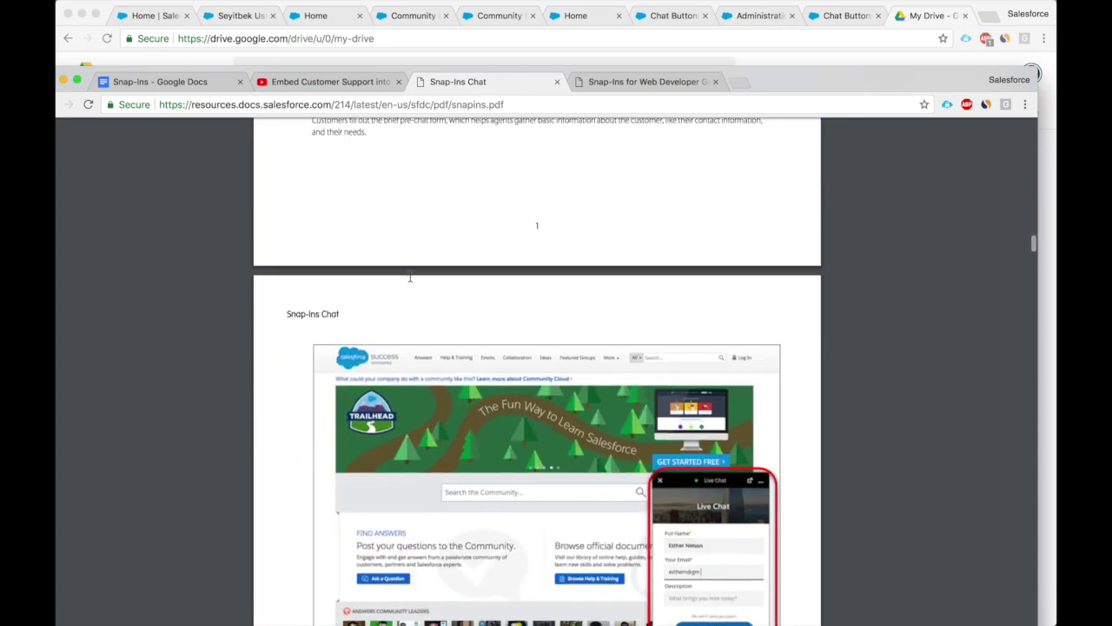
{"action": "scroll", "coordinate": [410, 277], "scroll_direction": "down", "scroll_amount": 12}
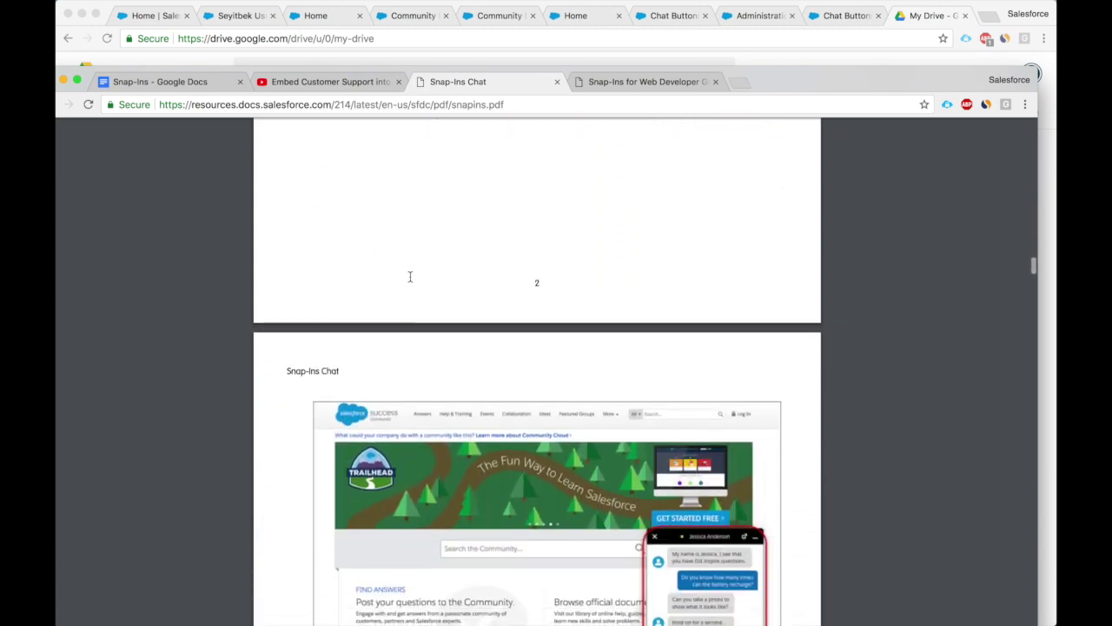
{"action": "scroll", "coordinate": [411, 280], "scroll_direction": "down", "scroll_amount": 10}
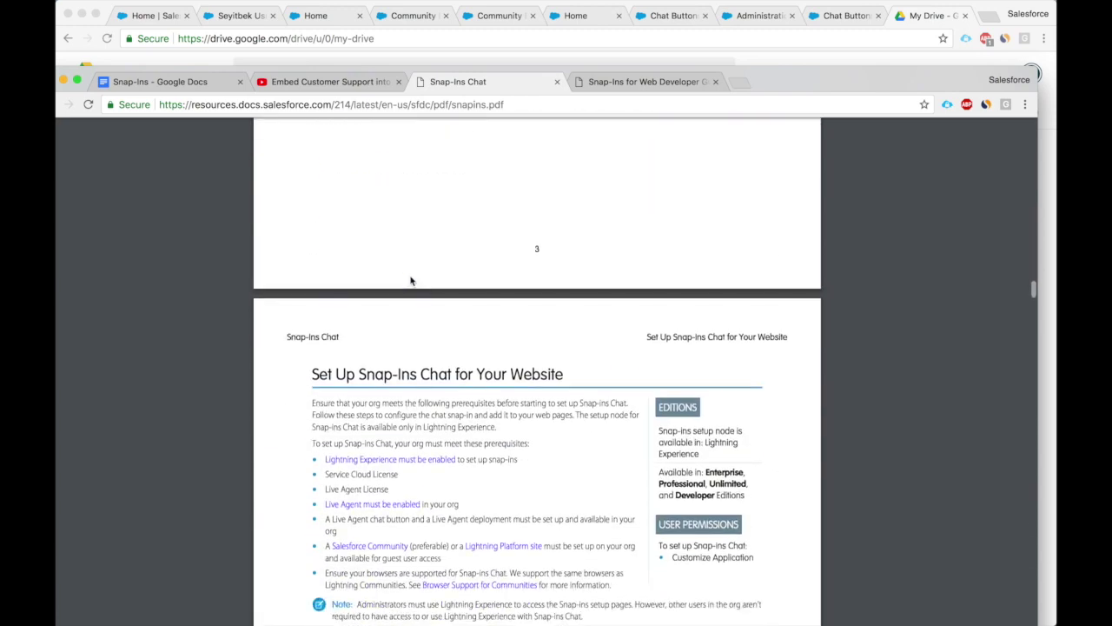
{"action": "scroll", "coordinate": [411, 280], "scroll_direction": "down", "scroll_amount": 12}
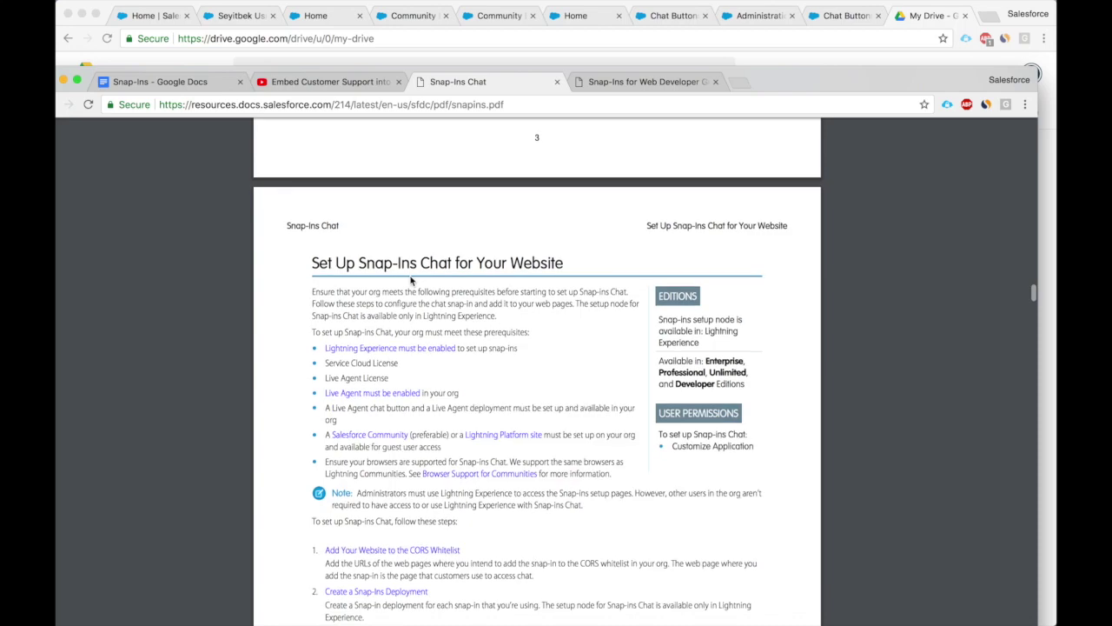
{"action": "scroll", "coordinate": [411, 280], "scroll_direction": "down", "scroll_amount": 3}
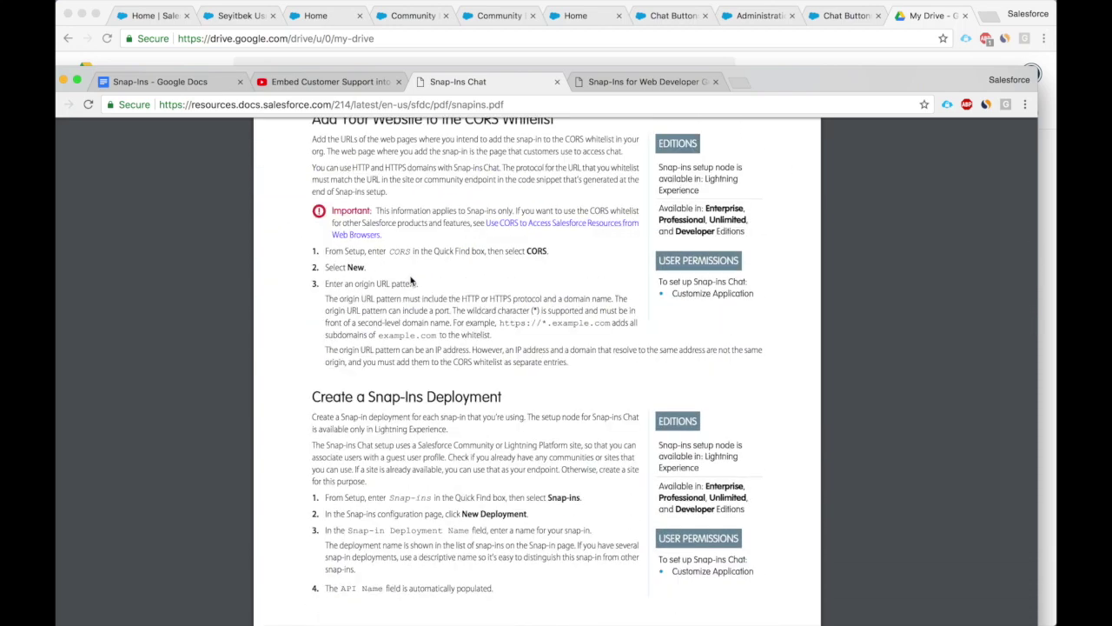
{"action": "left_click", "coordinate": [599, 81]}
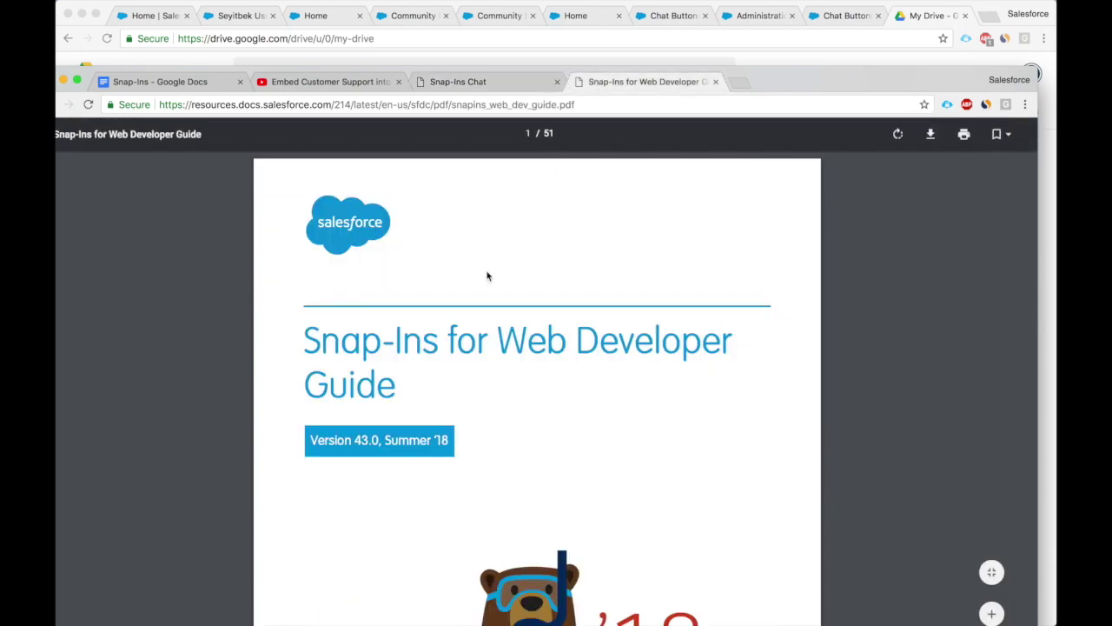
{"action": "scroll", "coordinate": [487, 277], "scroll_direction": "down", "scroll_amount": 2}
{"action": "scroll", "coordinate": [487, 276], "scroll_direction": "down", "scroll_amount": 1}
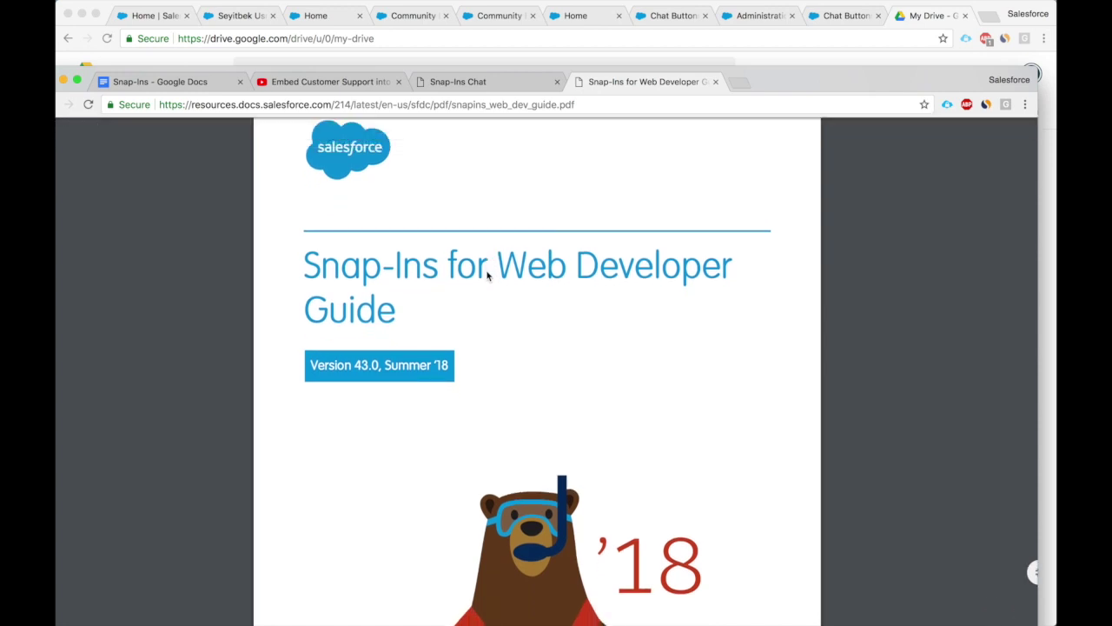
{"action": "scroll", "coordinate": [487, 276], "scroll_direction": "down", "scroll_amount": 6}
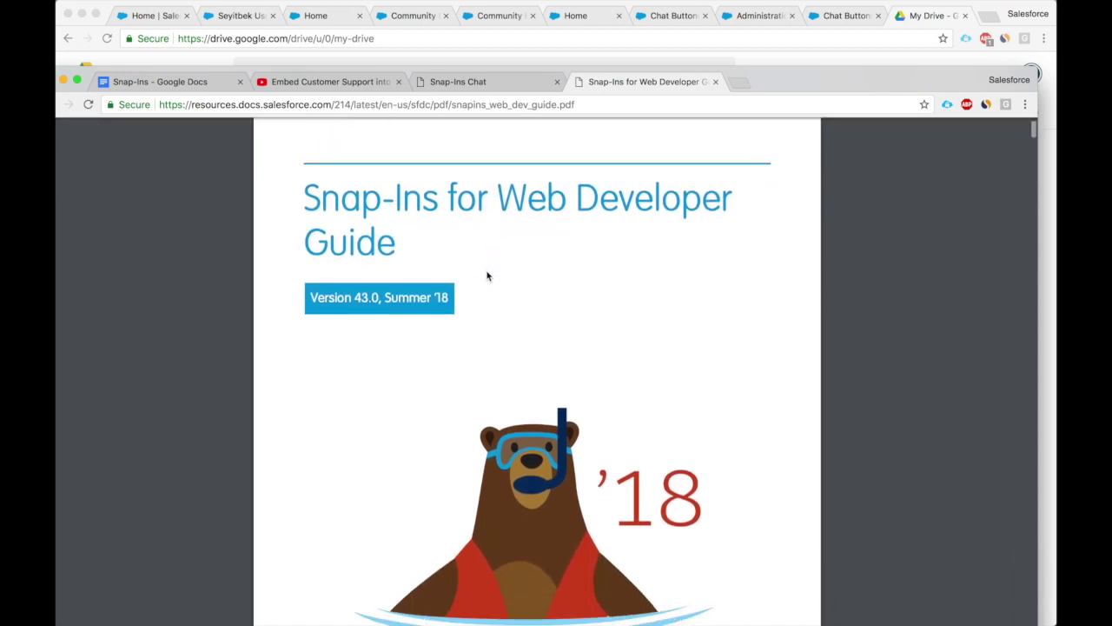
{"action": "scroll", "coordinate": [487, 275], "scroll_direction": "down", "scroll_amount": 3}
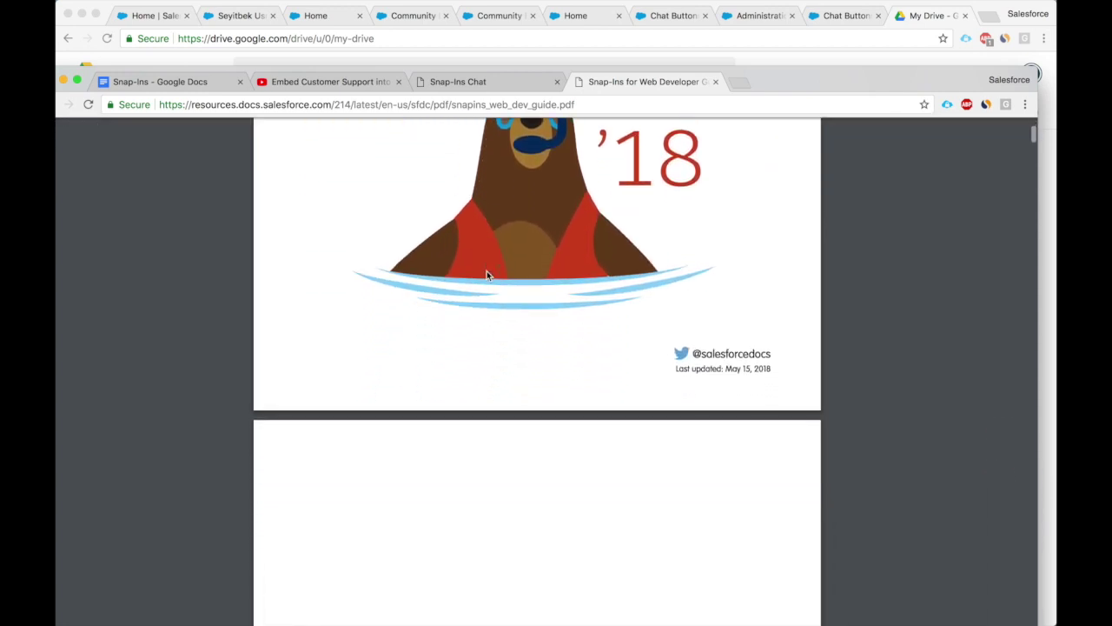
{"action": "scroll", "coordinate": [486, 275], "scroll_direction": "down", "scroll_amount": 20}
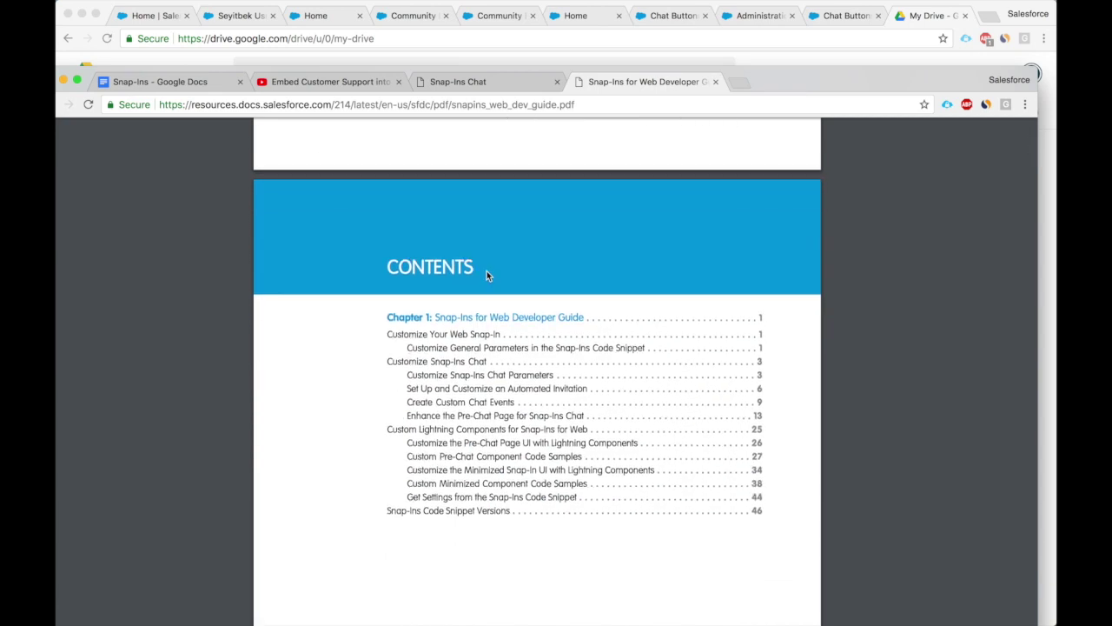
{"action": "scroll", "coordinate": [487, 276], "scroll_direction": "down", "scroll_amount": 2}
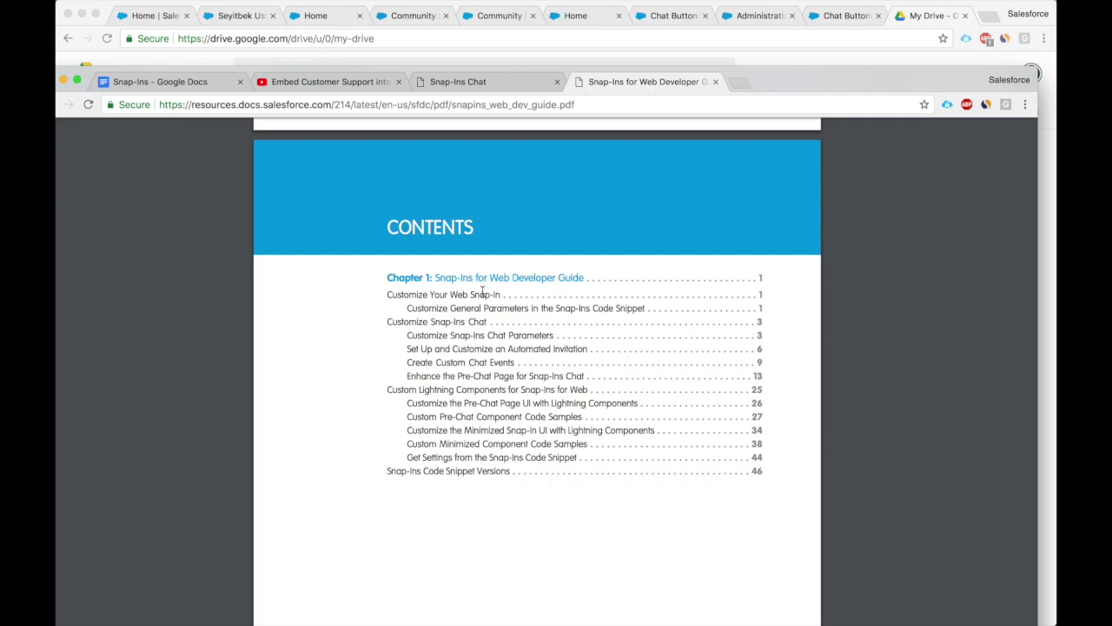
{"action": "left_click", "coordinate": [354, 80]}
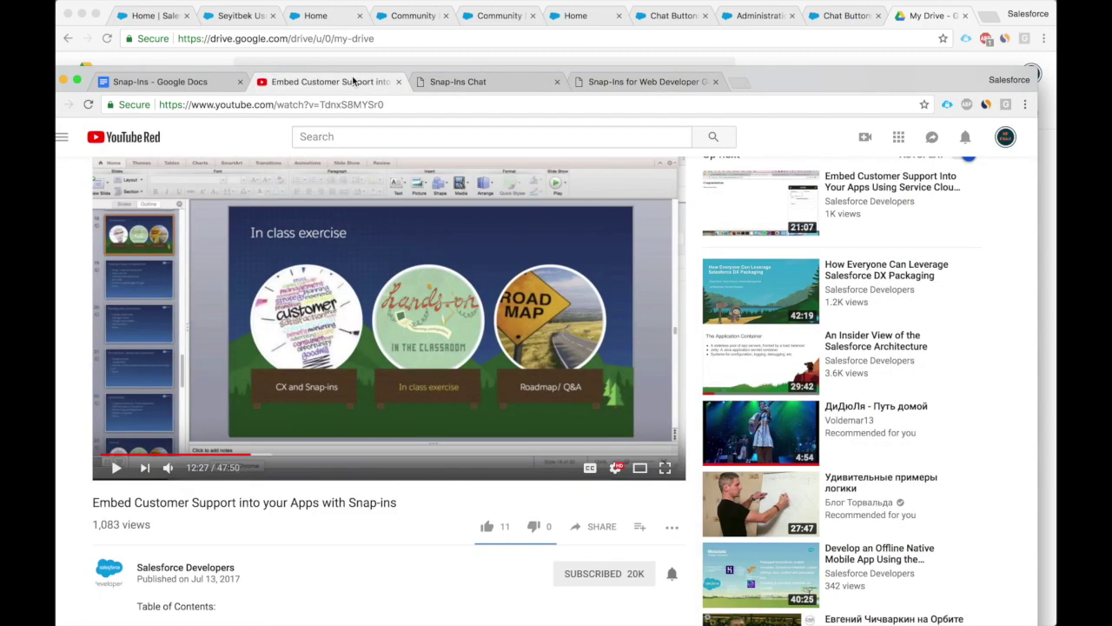
{"action": "left_click", "coordinate": [448, 87]}
{"action": "scroll", "coordinate": [445, 181], "scroll_direction": "up", "scroll_amount": 20}
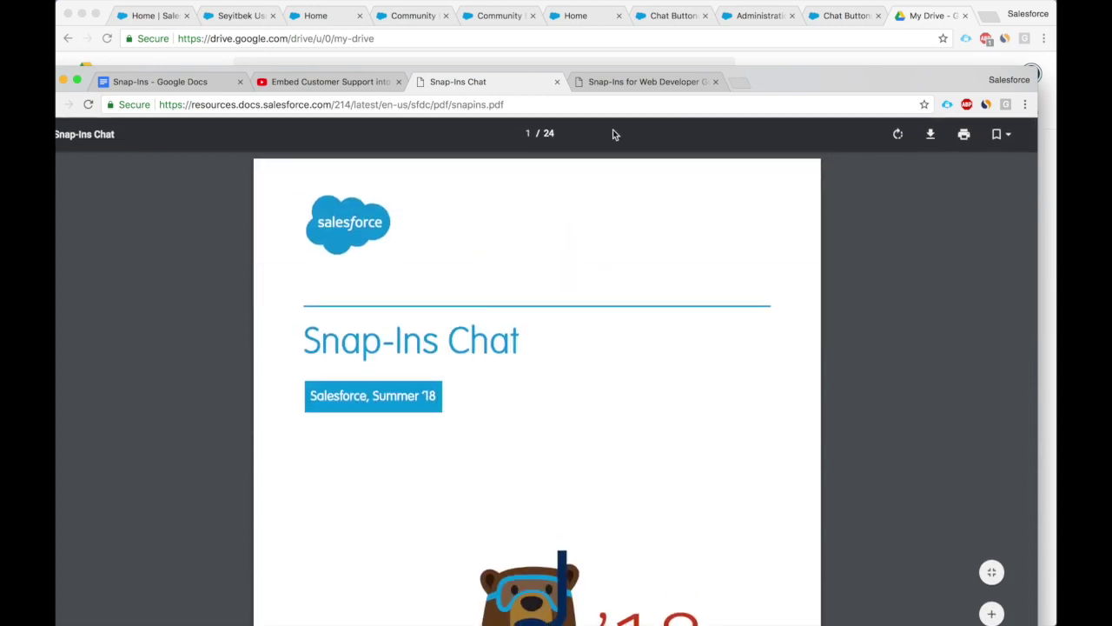
{"action": "left_click", "coordinate": [639, 86]}
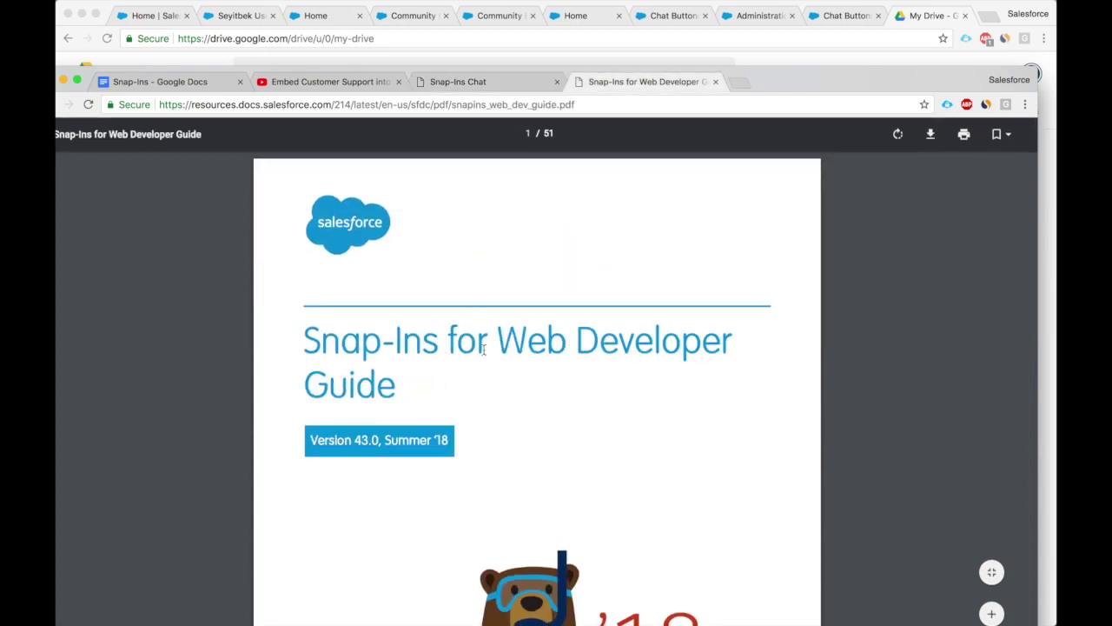